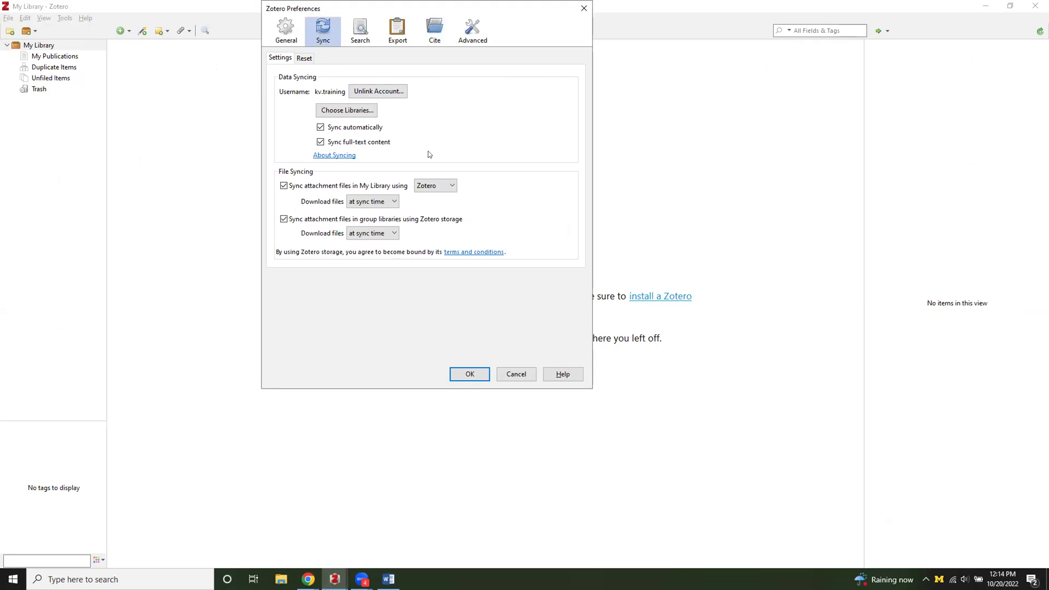
# Step: Close the Zotero preferences, switch to IEEE Xplore in the browser, and search all content for "haptics AND surgery"
pyautogui.click(584, 8)
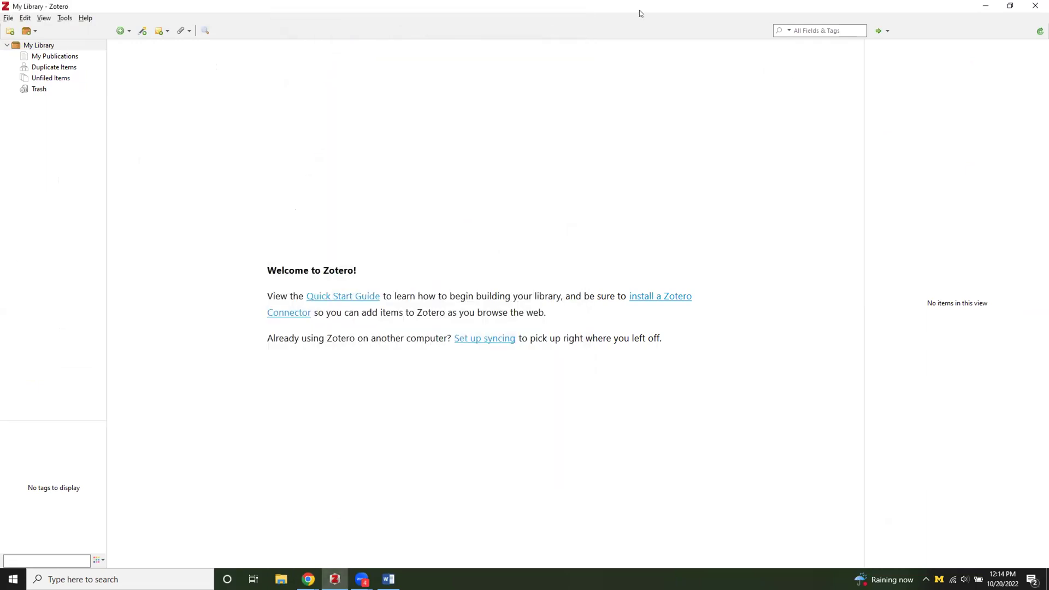
pyautogui.click(988, 5)
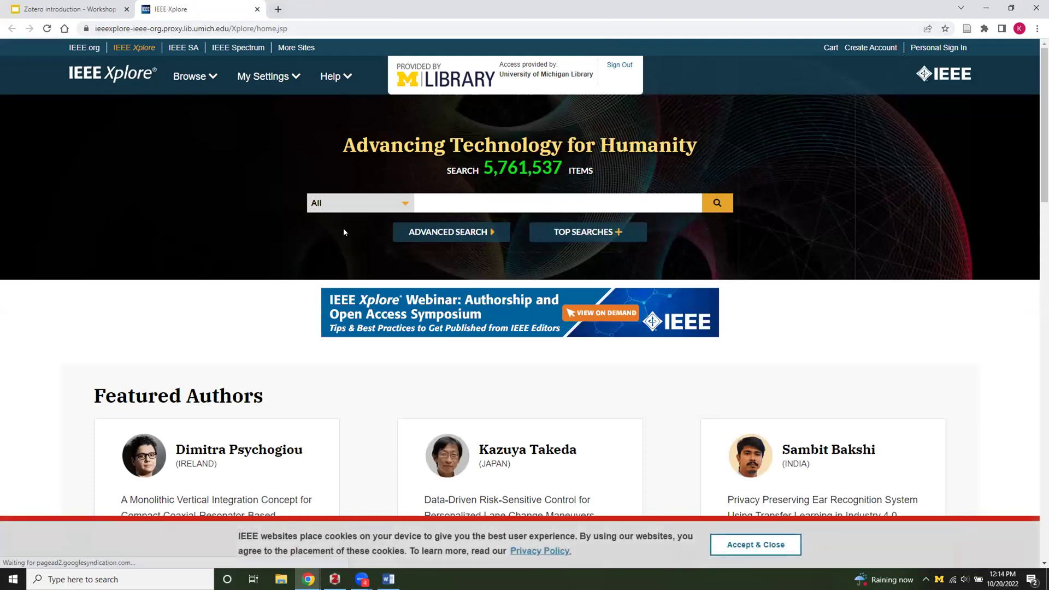
pyautogui.click(463, 199)
pyautogui.write('haptics')
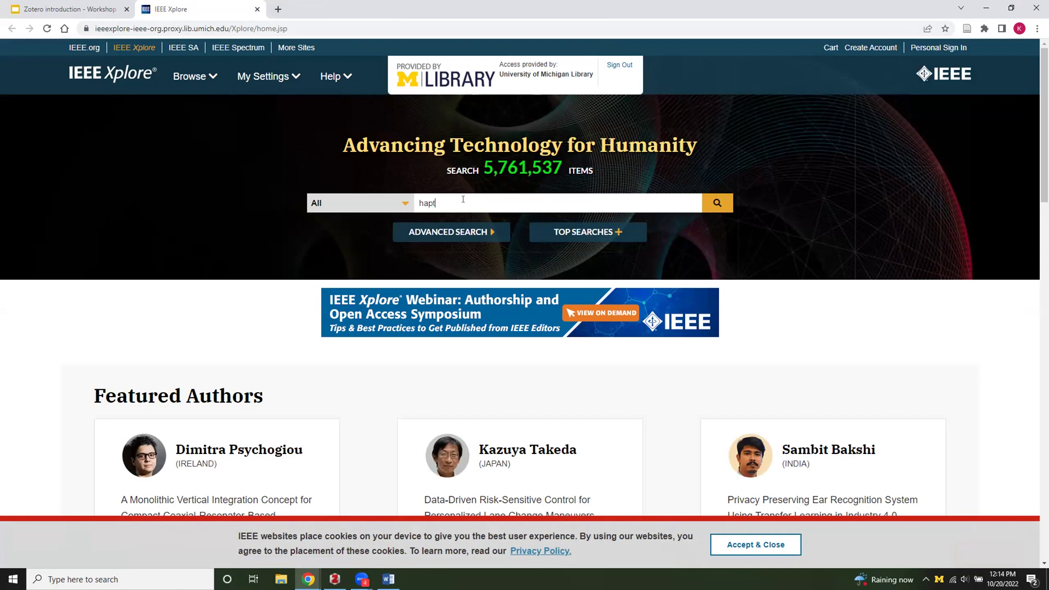
pyautogui.write(' AND')
pyautogui.write('surgery')
pyautogui.press('Return')
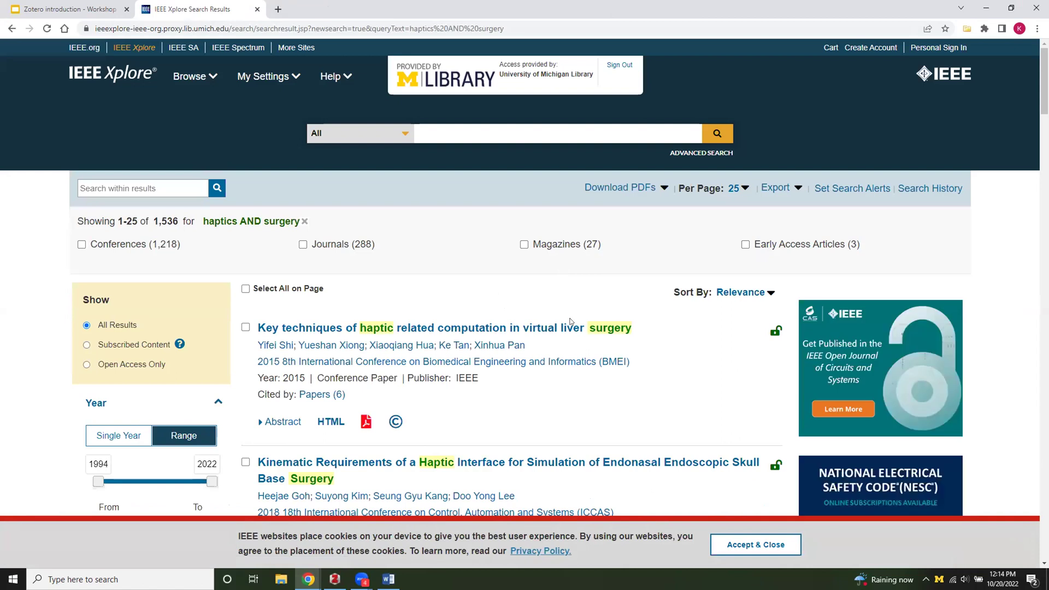
# Step: Open the result "Simulation of Patient Specific Cervical Hip Fracture Surgery With a Volume Haptic Interface" in a new tab and save it to Zotero's My Library
pyautogui.scroll(-3, 589, 416)
pyautogui.scroll(-8, 590, 416)
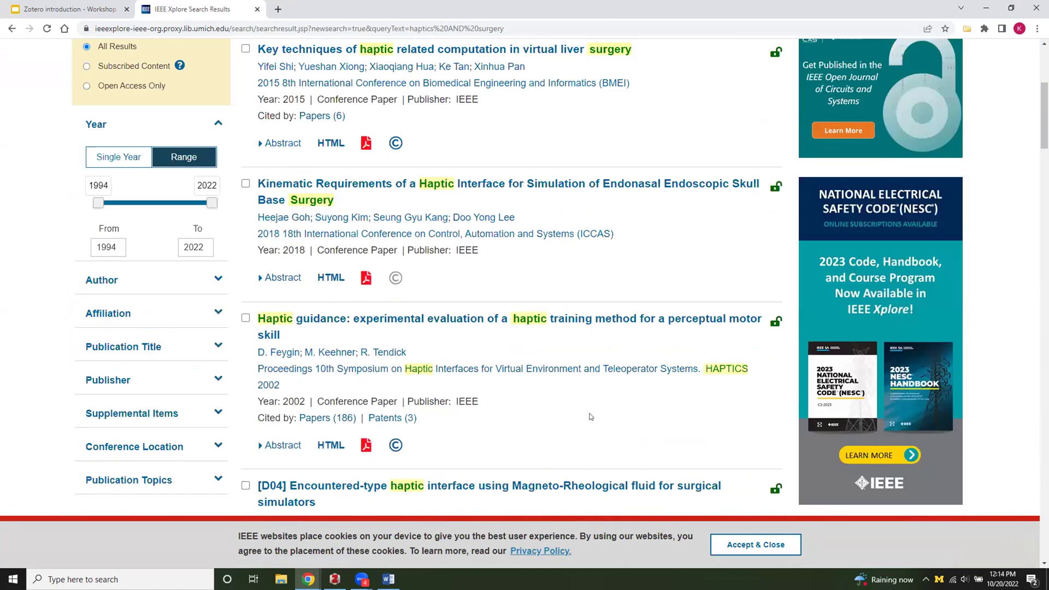
pyautogui.scroll(-8, 590, 416)
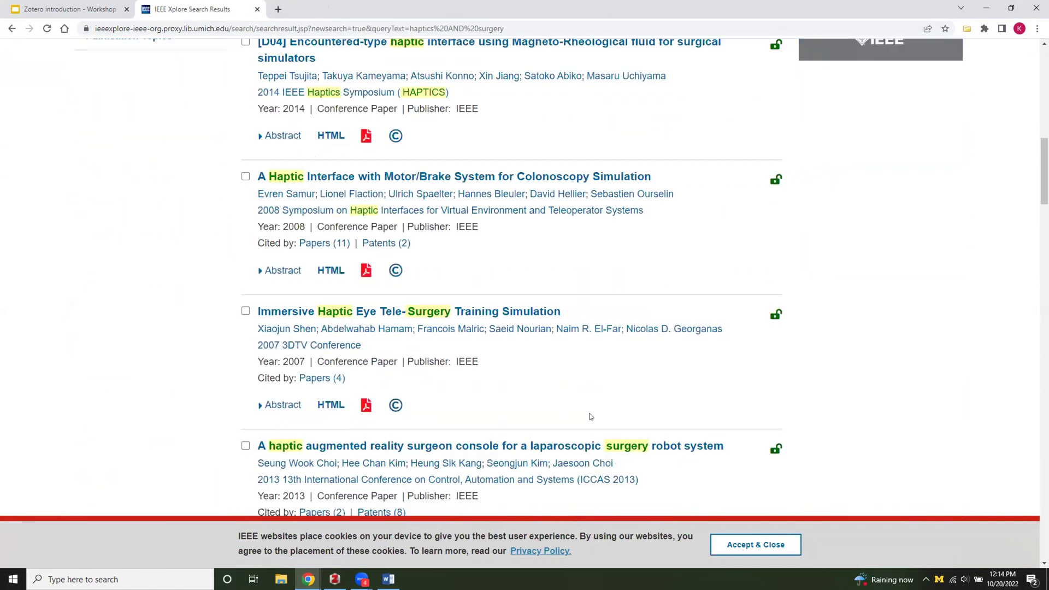
pyautogui.scroll(-6, 590, 416)
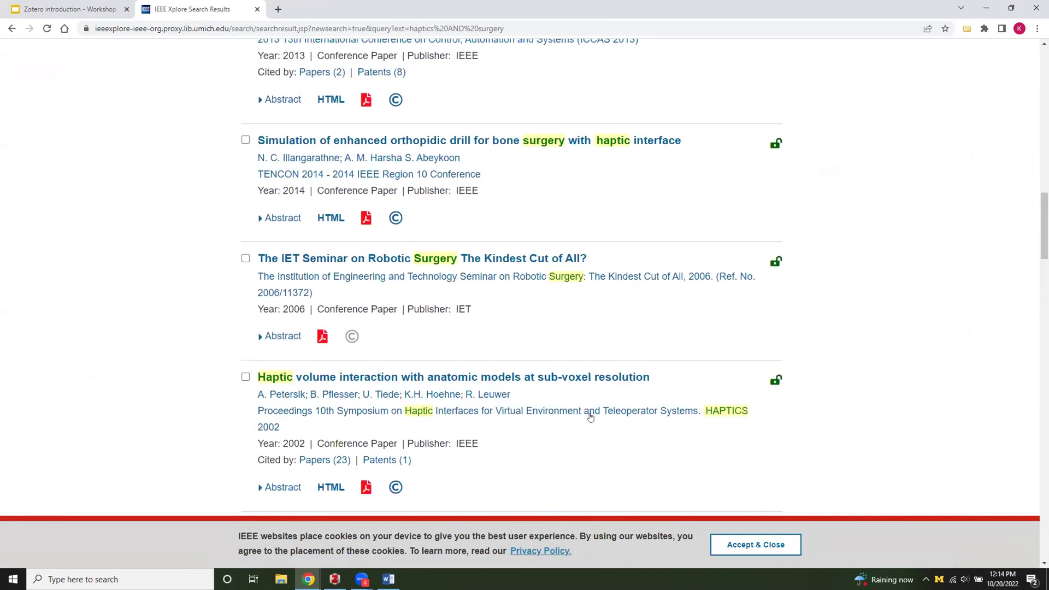
pyautogui.scroll(-3, 590, 416)
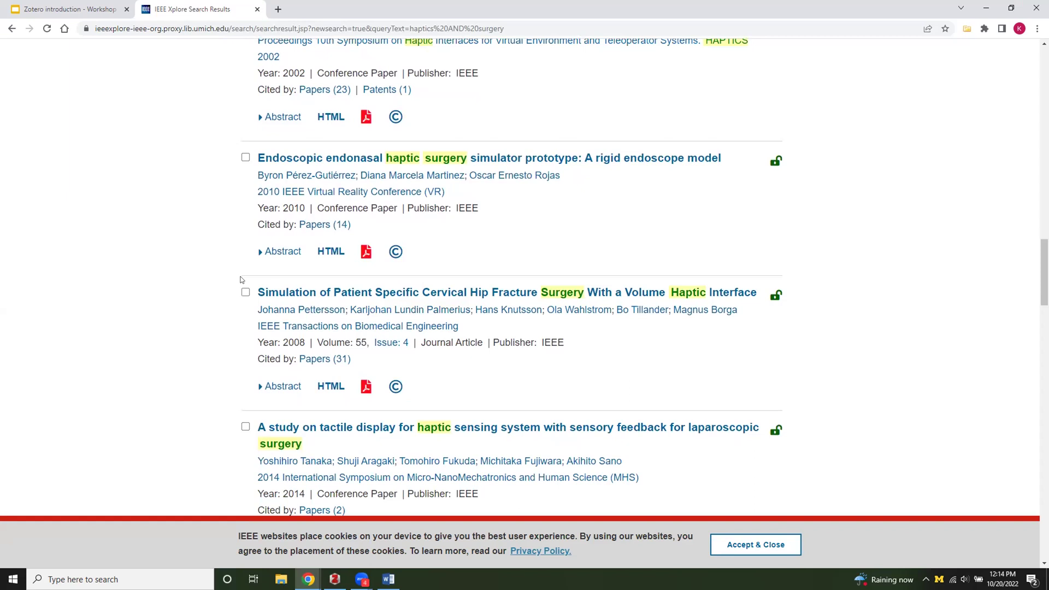
pyautogui.rightClick(387, 295)
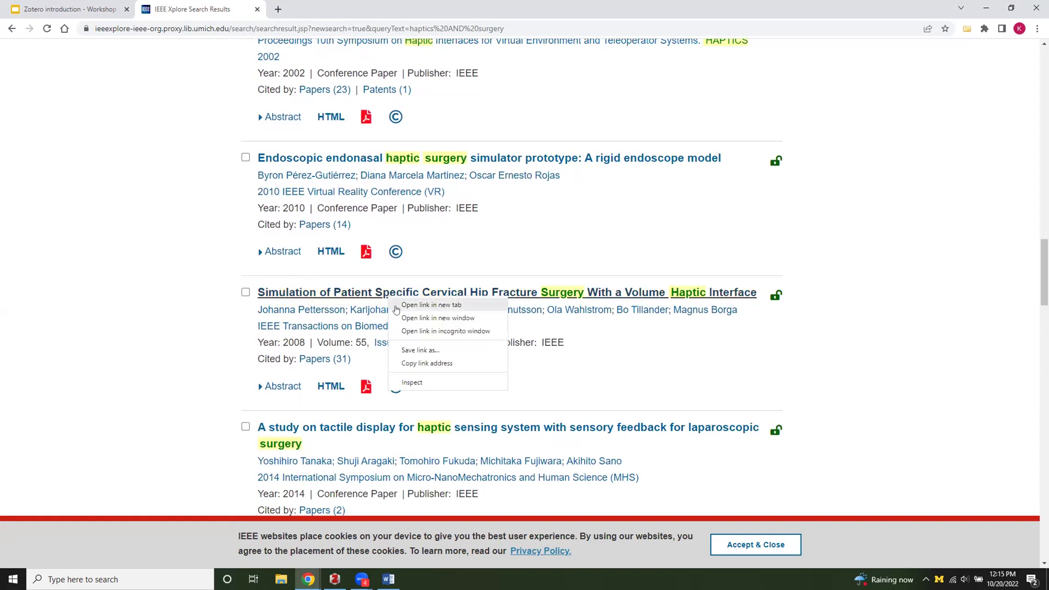
pyautogui.click(398, 305)
pyautogui.click(294, 4)
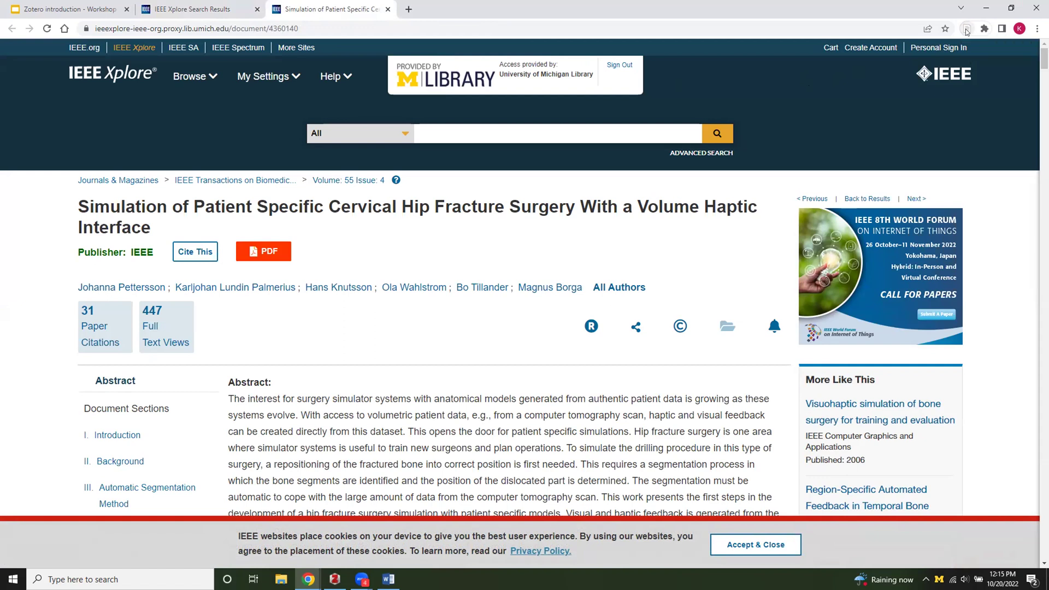
pyautogui.click(967, 29)
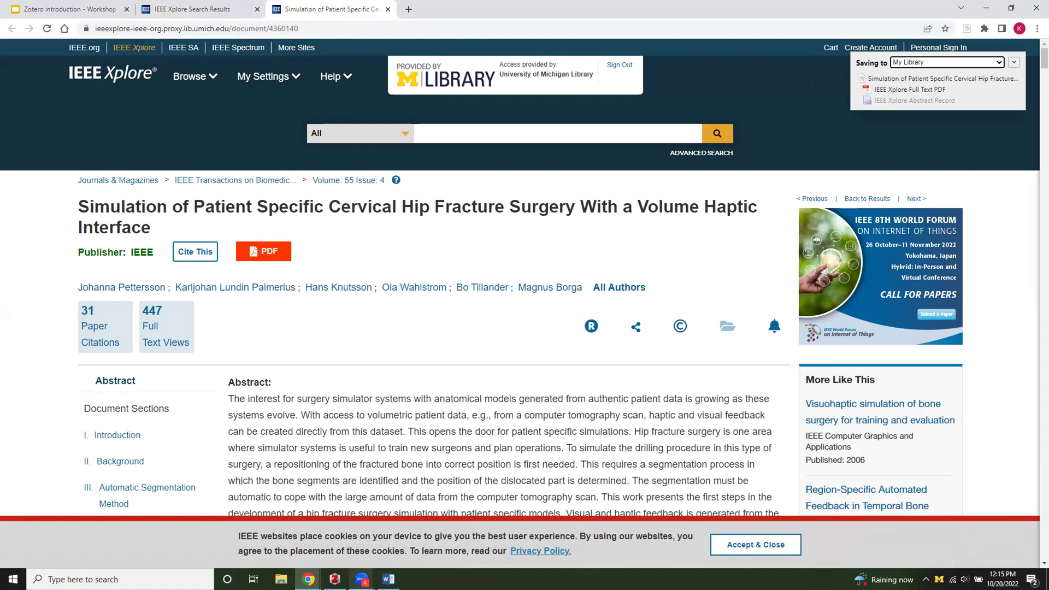
# Step: Switch to Zotero, widen the Title and Year columns of the item list, and view the saved article's abstract field
pyautogui.click(334, 580)
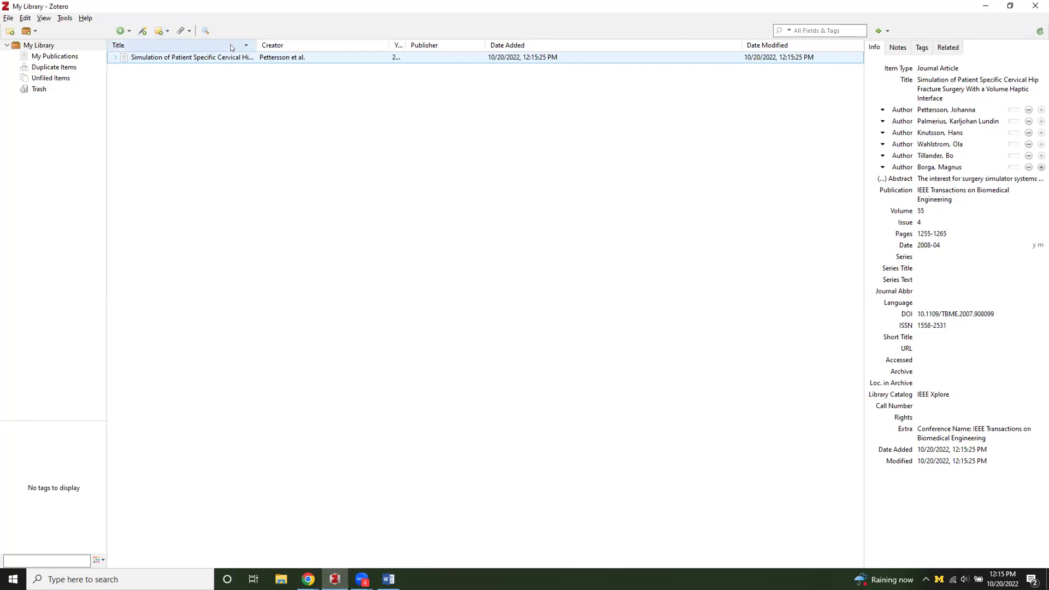
pyautogui.moveTo(253, 38); pyautogui.dragTo(300, 38)
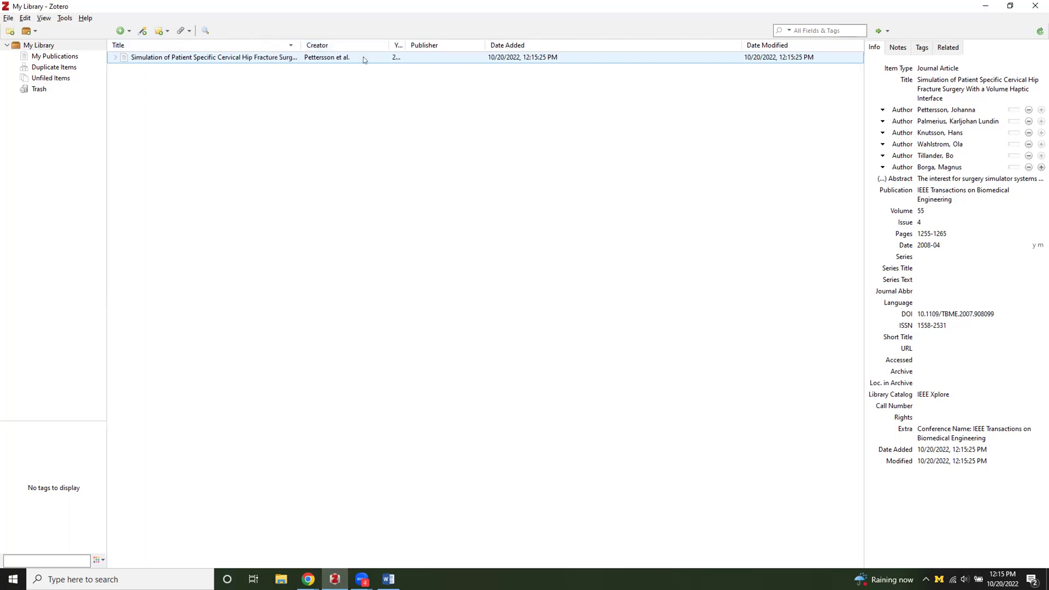
pyautogui.moveTo(405, 40); pyautogui.dragTo(445, 41)
pyautogui.click(957, 179)
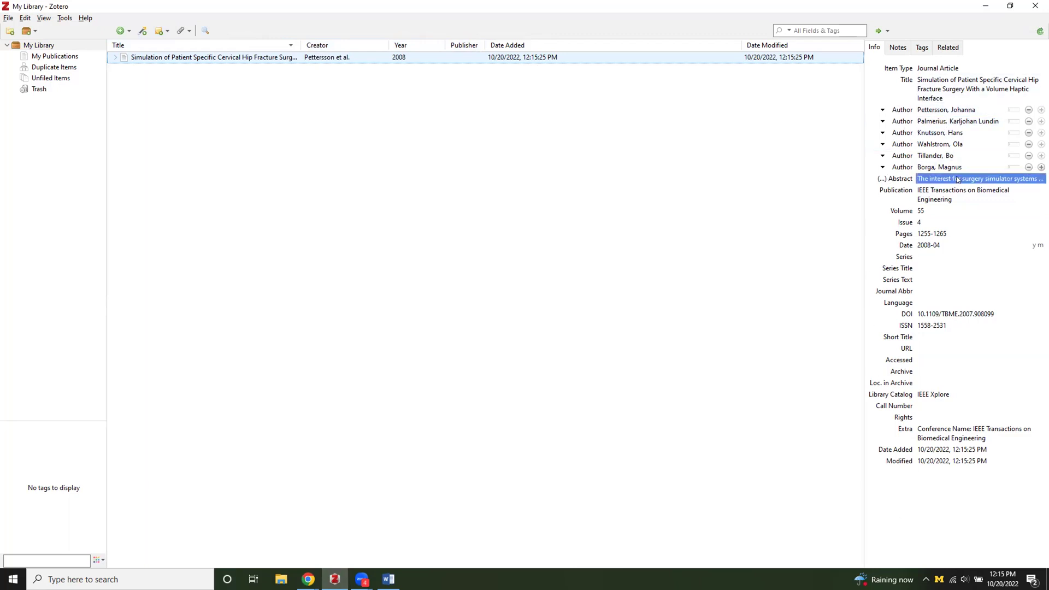
pyautogui.click(838, 252)
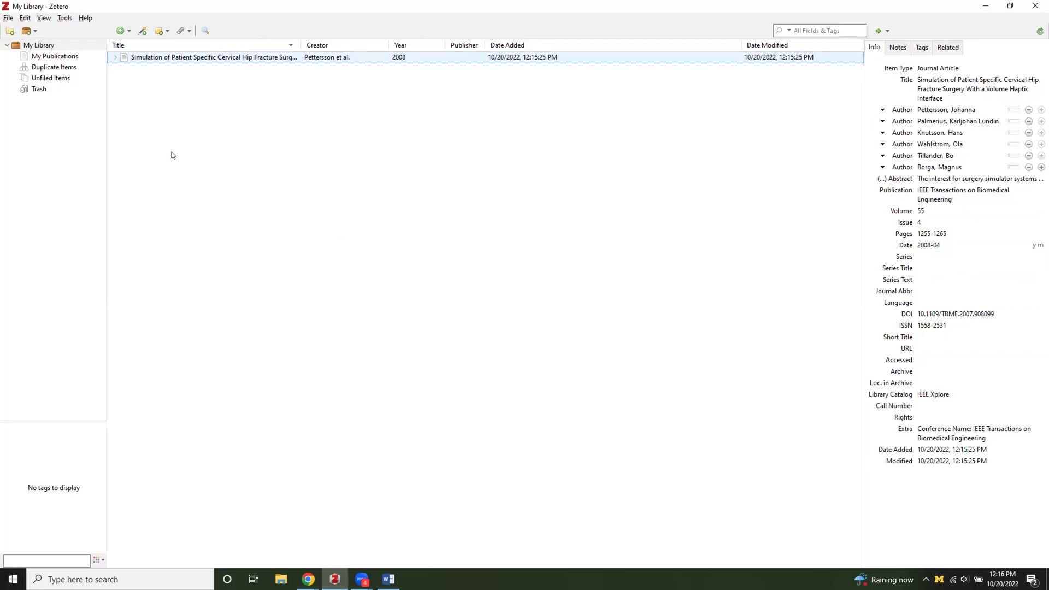
# Step: Expand the hip fracture article's attachments, look through its full-text PDF in the built-in reader, and close the PDF
pyautogui.click(114, 58)
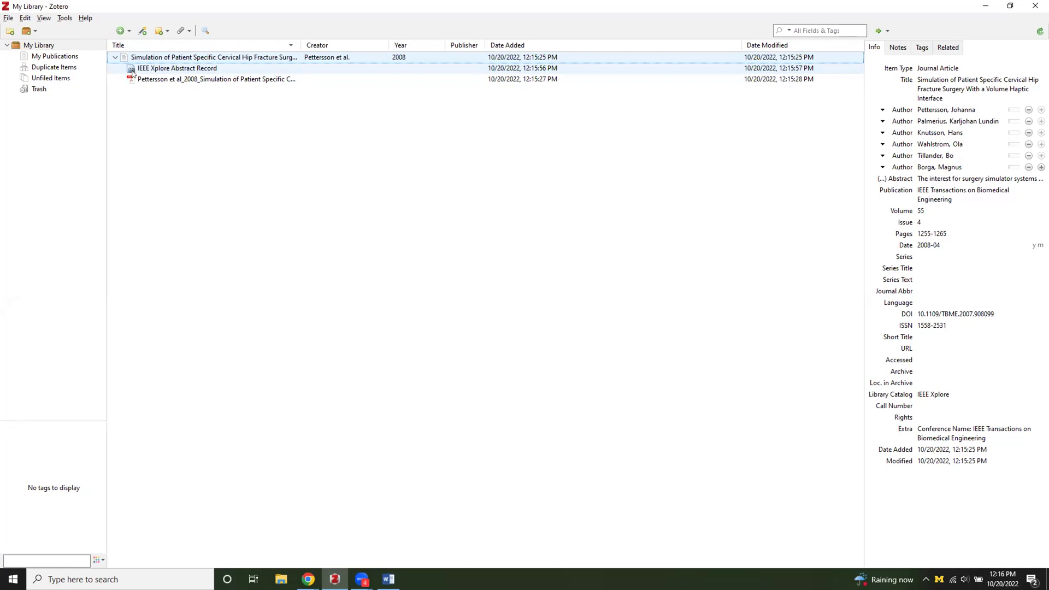
pyautogui.click(169, 79)
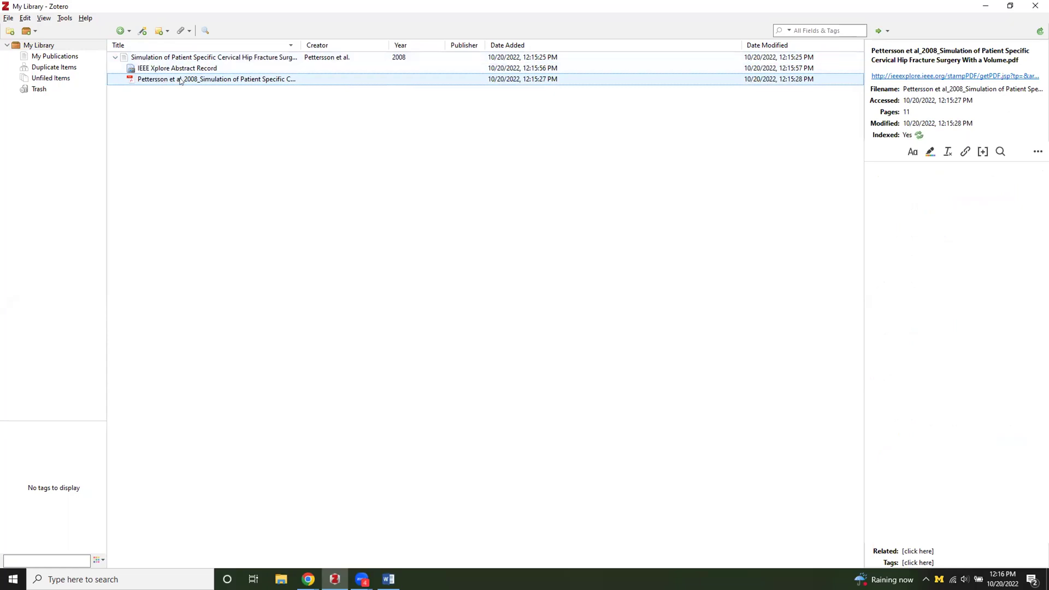
pyautogui.doubleClick(221, 80)
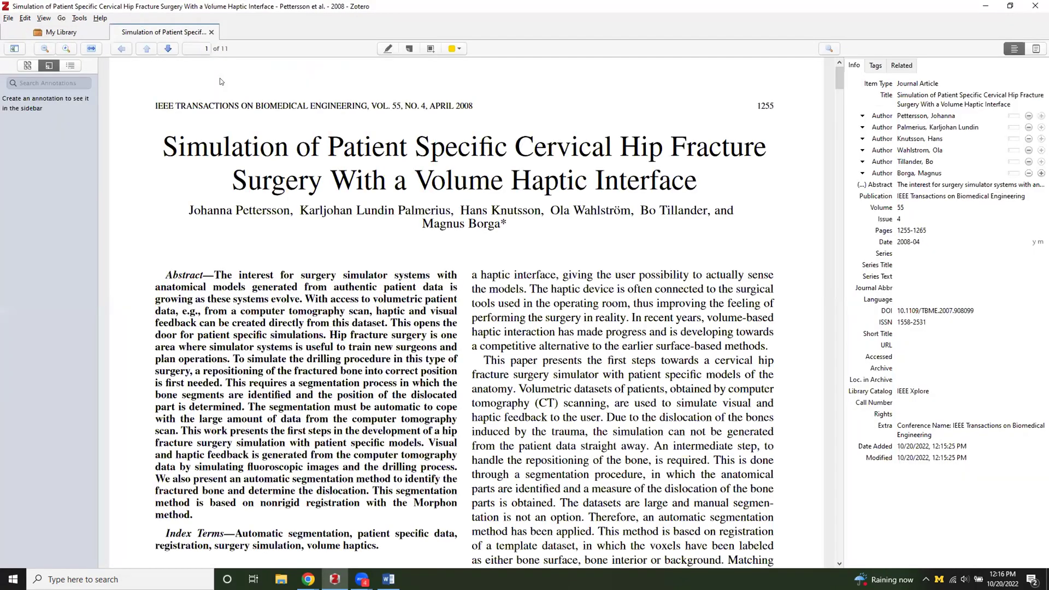
pyautogui.scroll(-8, 328, 284)
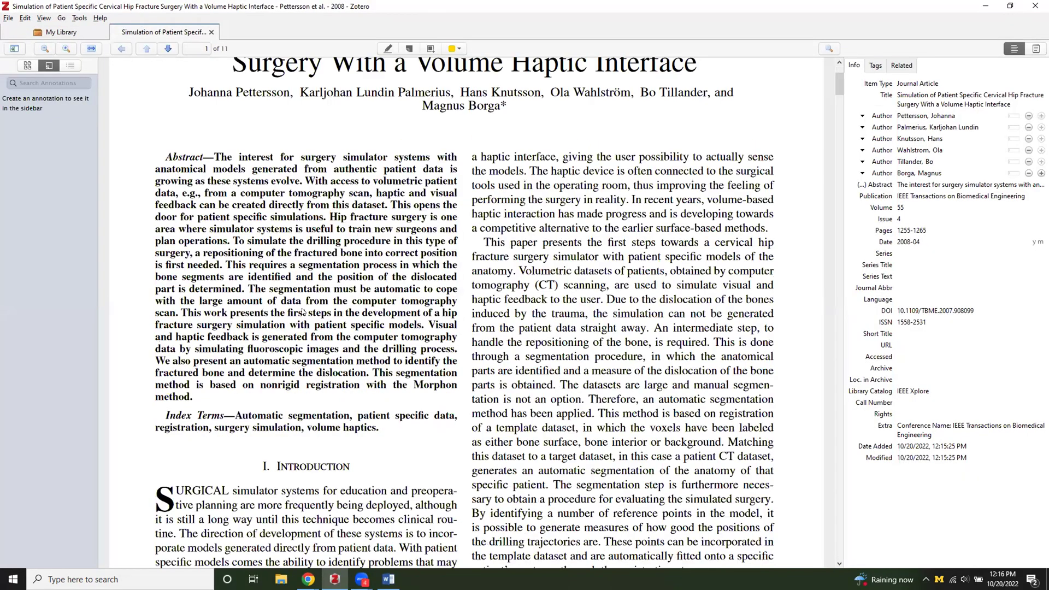
pyautogui.scroll(-10, 301, 312)
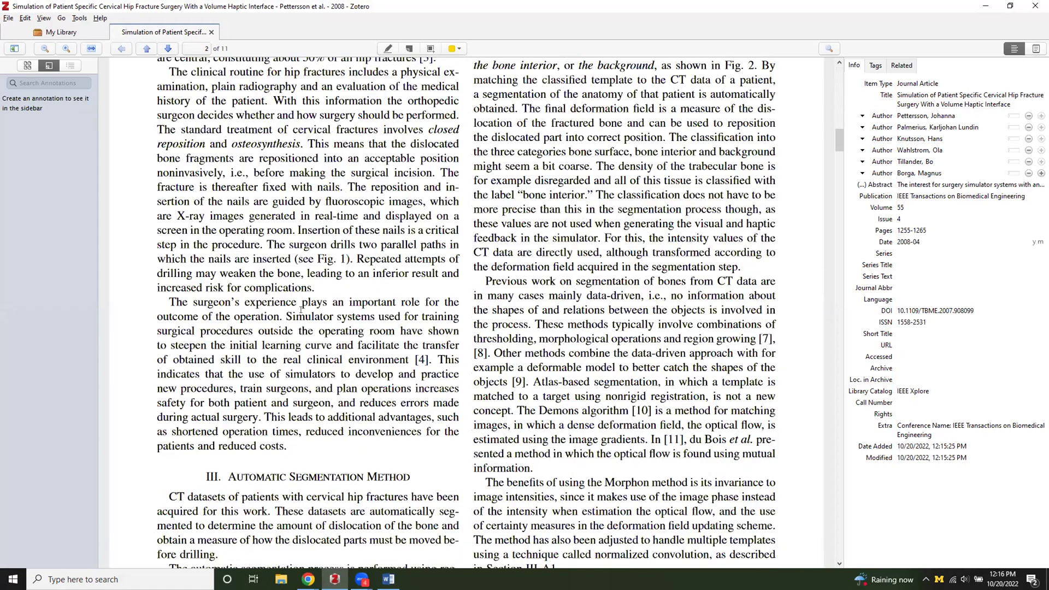
pyautogui.scroll(15, 301, 310)
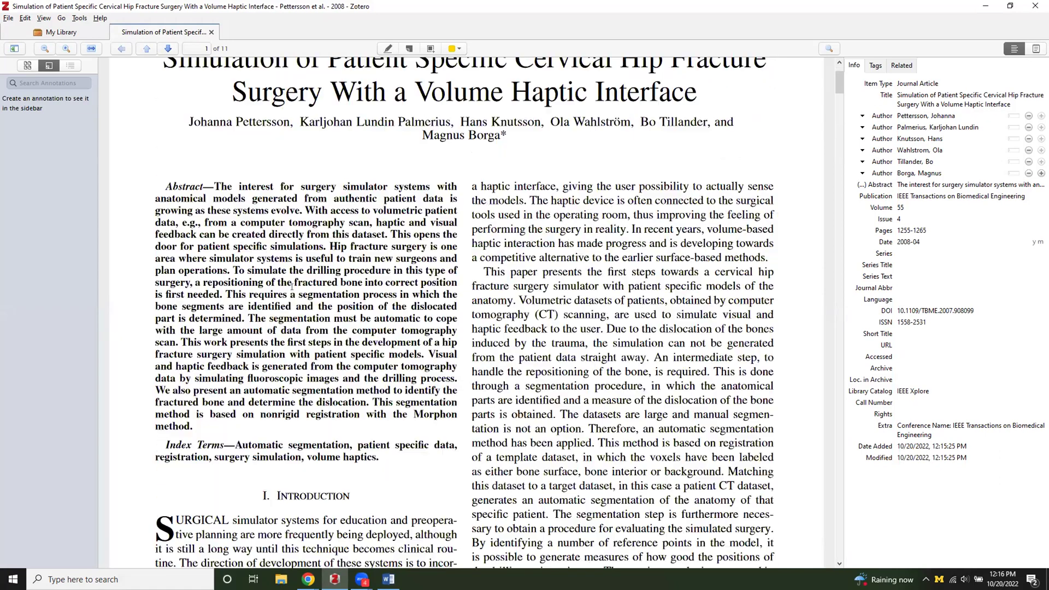
pyautogui.scroll(2, 251, 182)
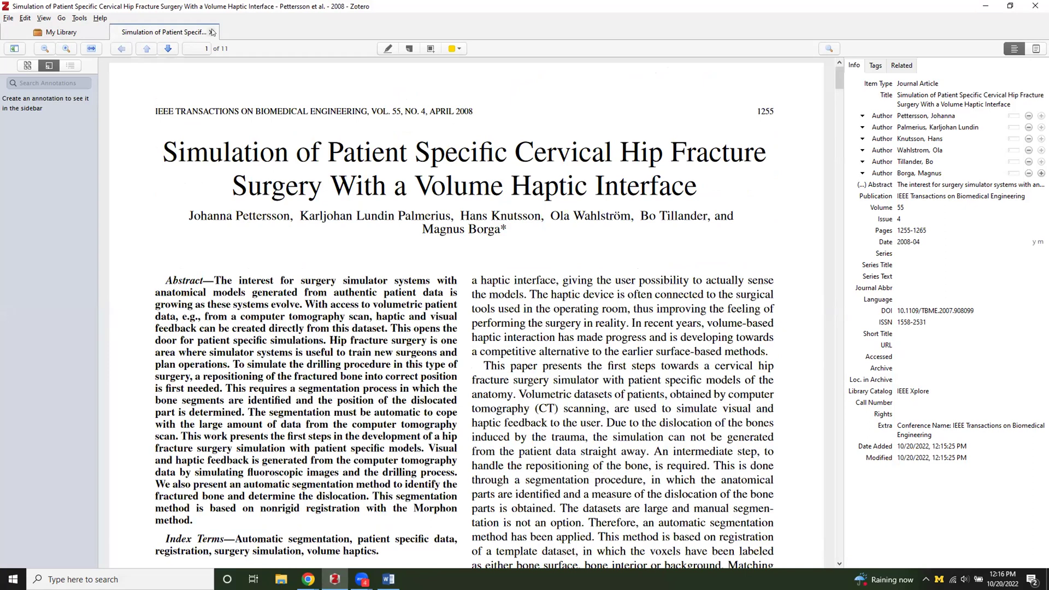
pyautogui.hotkey('ctrl', 'w')
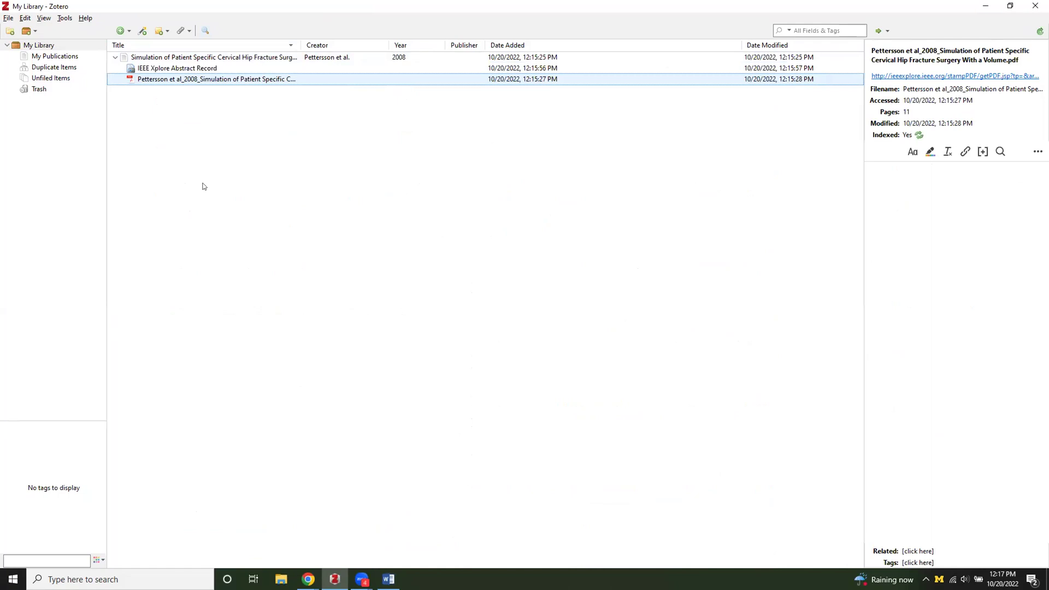
# Step: Switch to the Engineering Village window in Chrome, maximize it, and run a quick search in all fields for "haptics AND surgery"
pyautogui.click(308, 579)
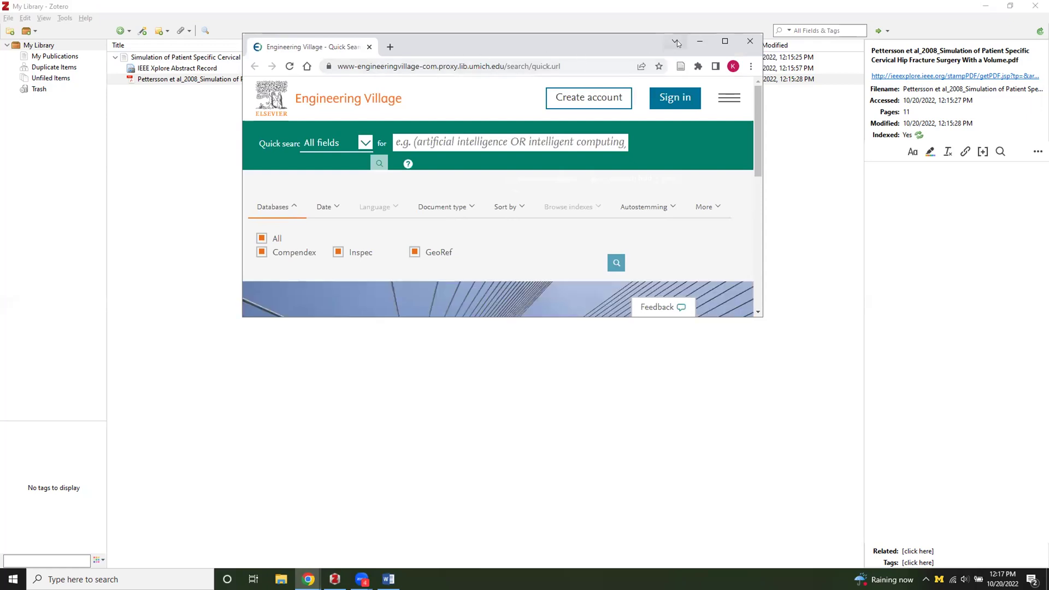
pyautogui.click(723, 41)
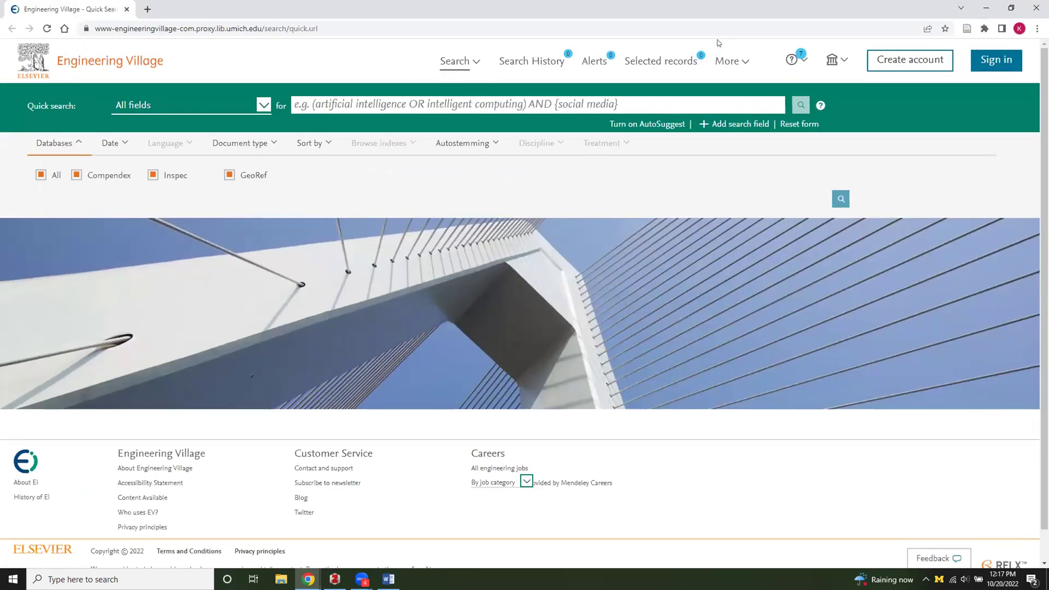
pyautogui.click(399, 104)
pyautogui.write('haptic')
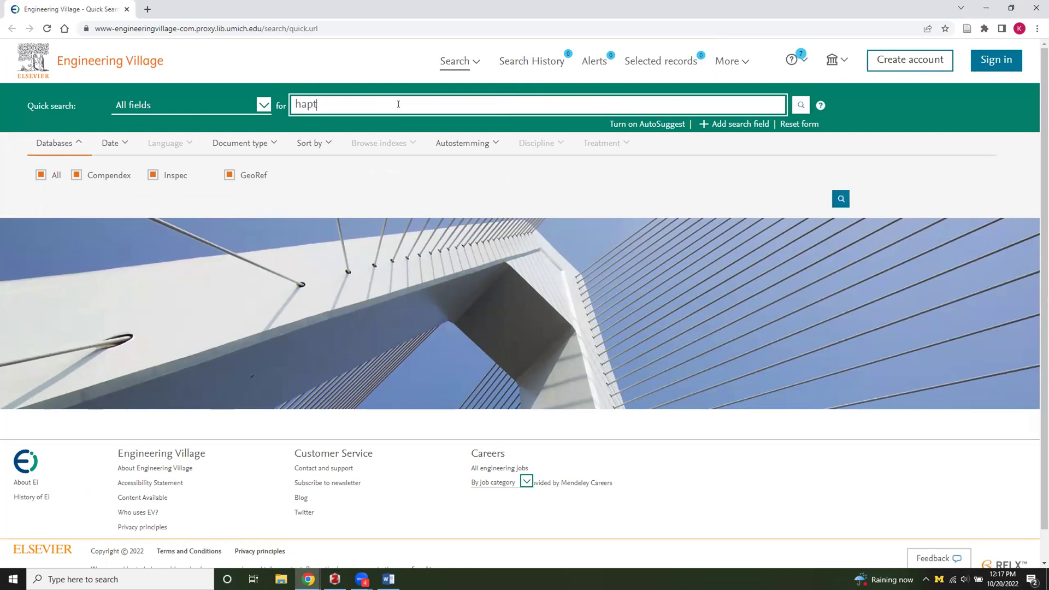
pyautogui.write('s AND surgery')
pyautogui.press('Return')
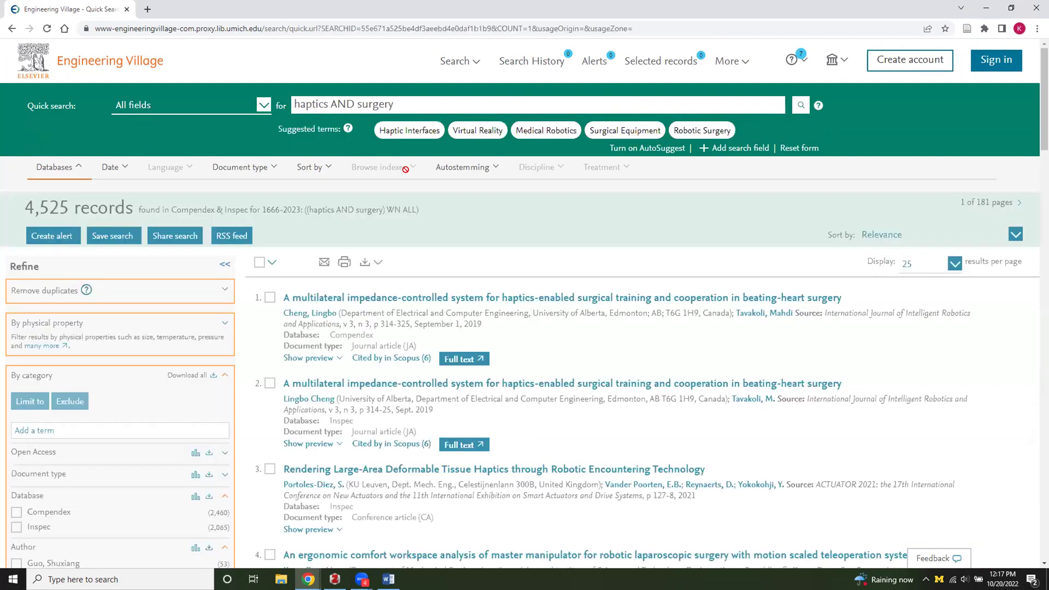
# Step: Open the first result, the Compendex record on haptics-enabled training in beating-heart surgery, and save it to Zotero's My Library
pyautogui.scroll(-2, 626, 268)
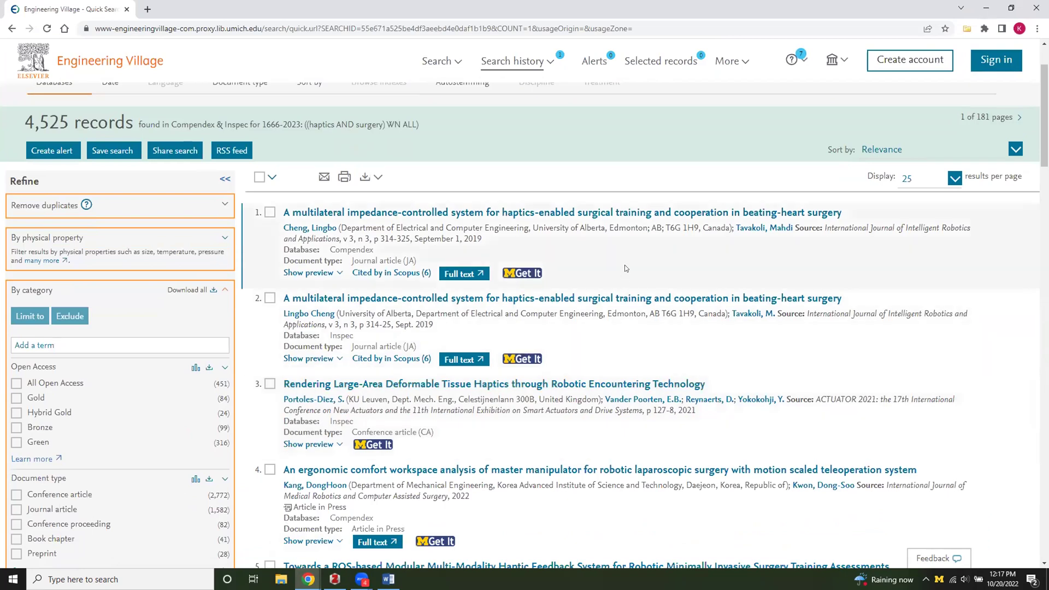
pyautogui.click(633, 214)
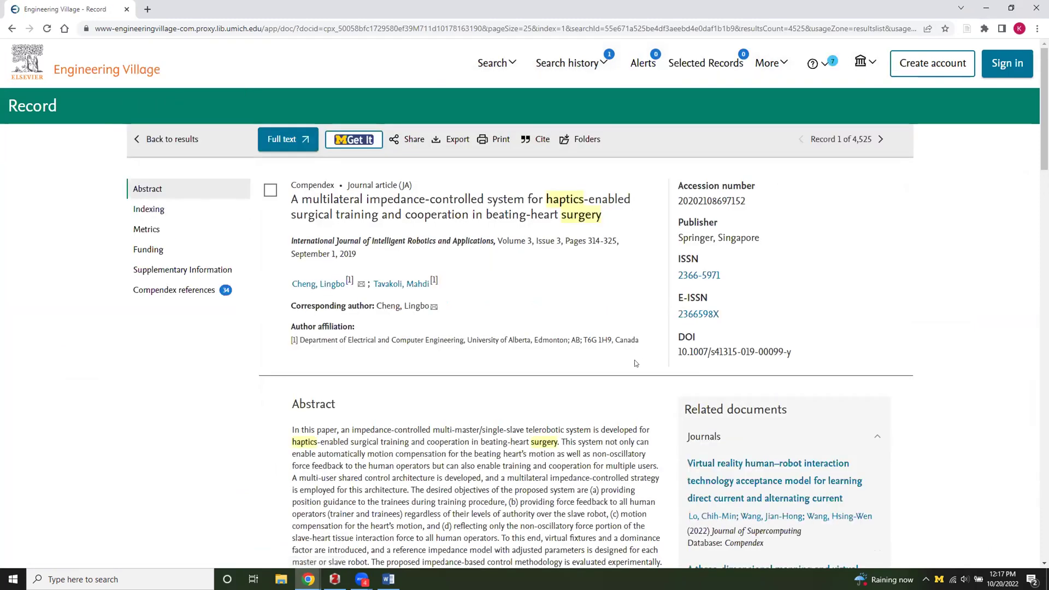
pyautogui.scroll(-1, 635, 363)
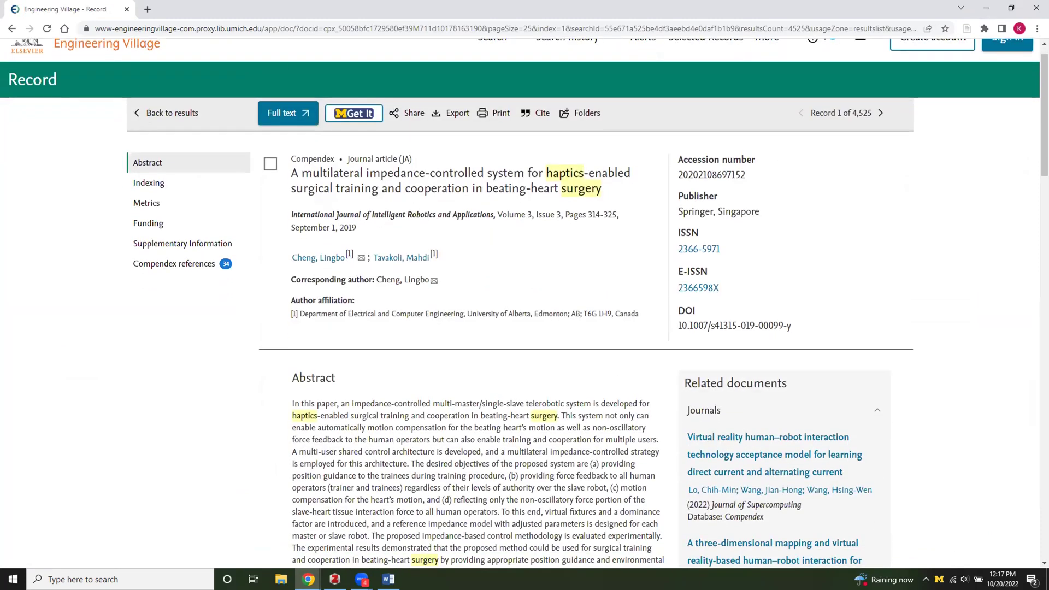
pyautogui.click(966, 31)
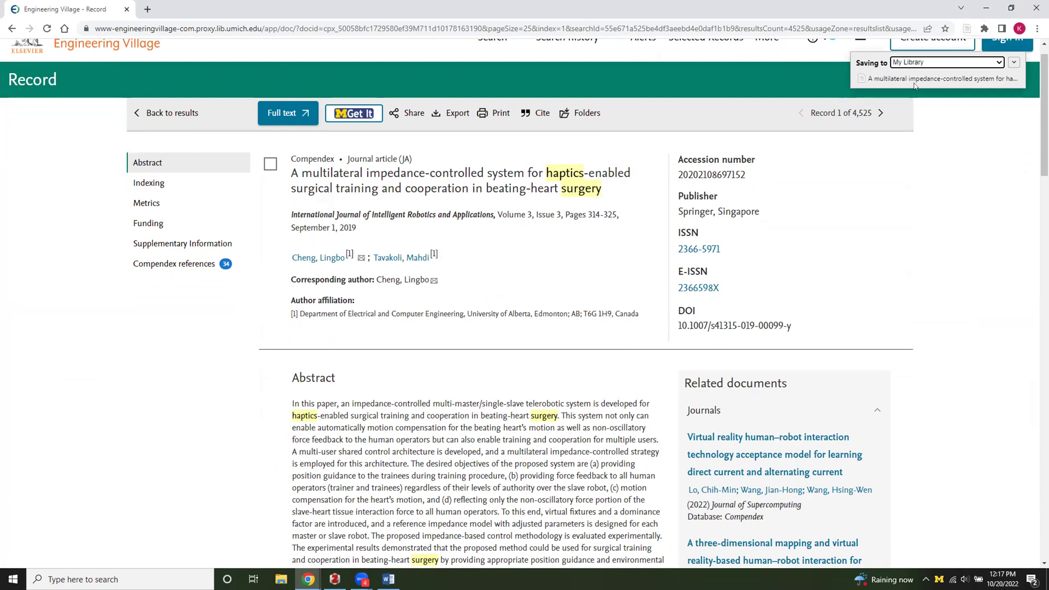
# Step: Check the beating-heart surgery article's entry in Zotero, then return to its Engineering Village record in Chrome
pyautogui.click(335, 579)
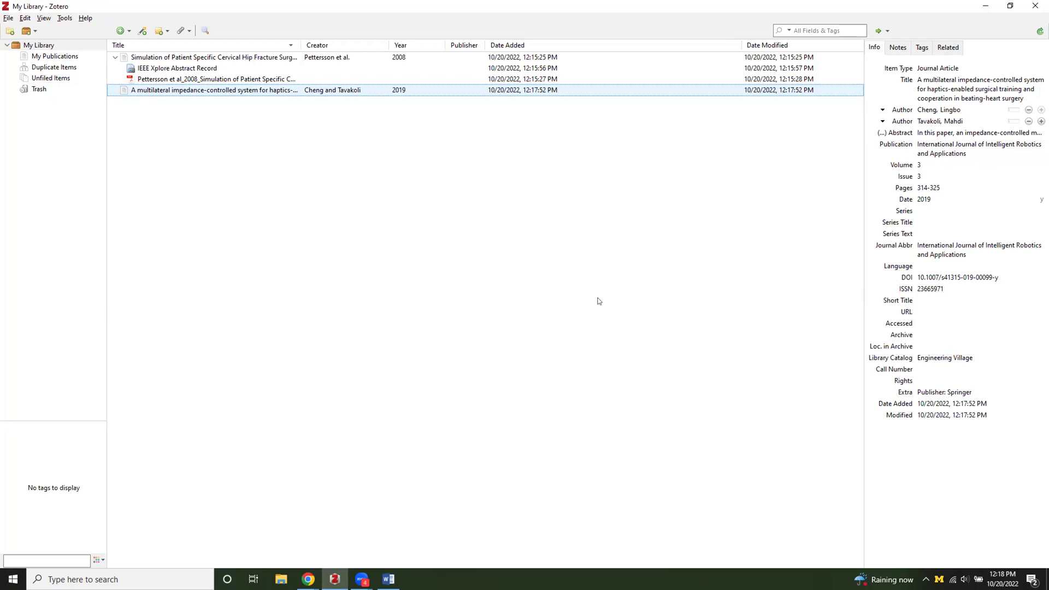
pyautogui.click(308, 579)
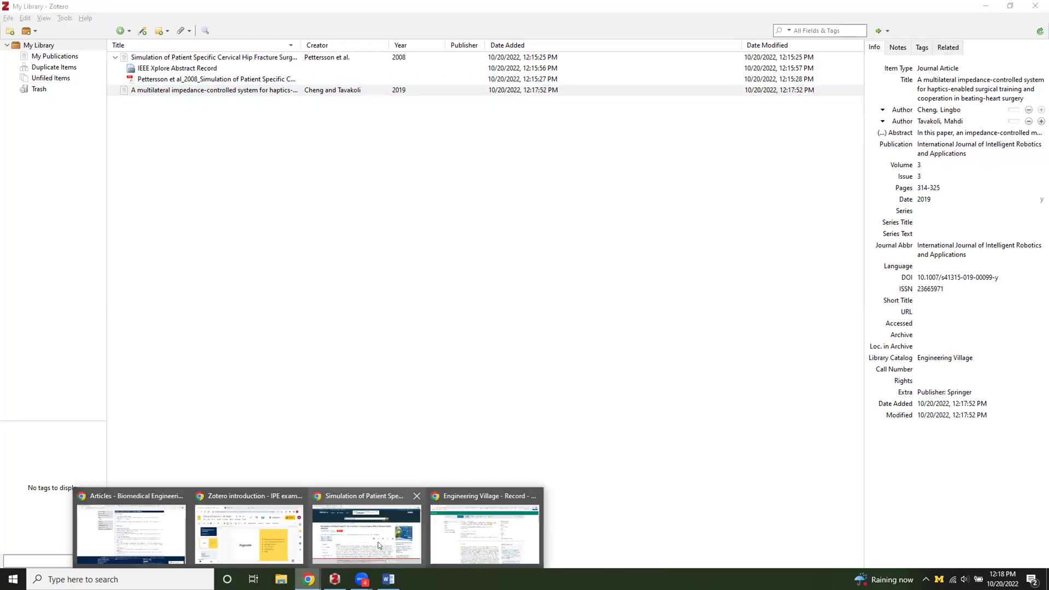
pyautogui.click(472, 526)
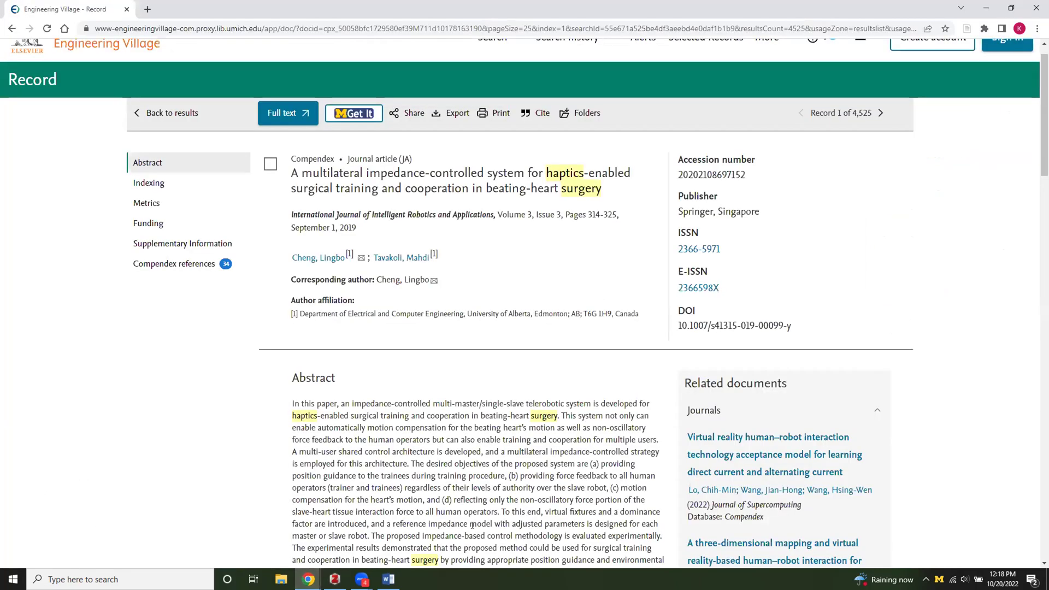
pyautogui.scroll(-1, 258, 328)
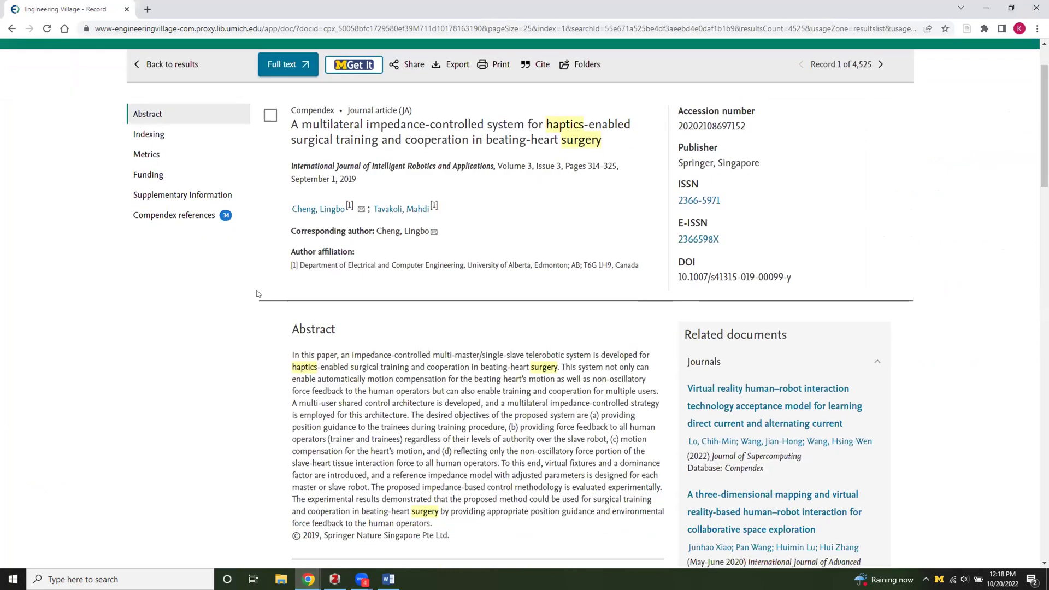
# Step: Open the beating-heart surgery article on SpringerLink through MGet It and save it with its full-text PDF to Zotero's My Library
pyautogui.scroll(2, 258, 293)
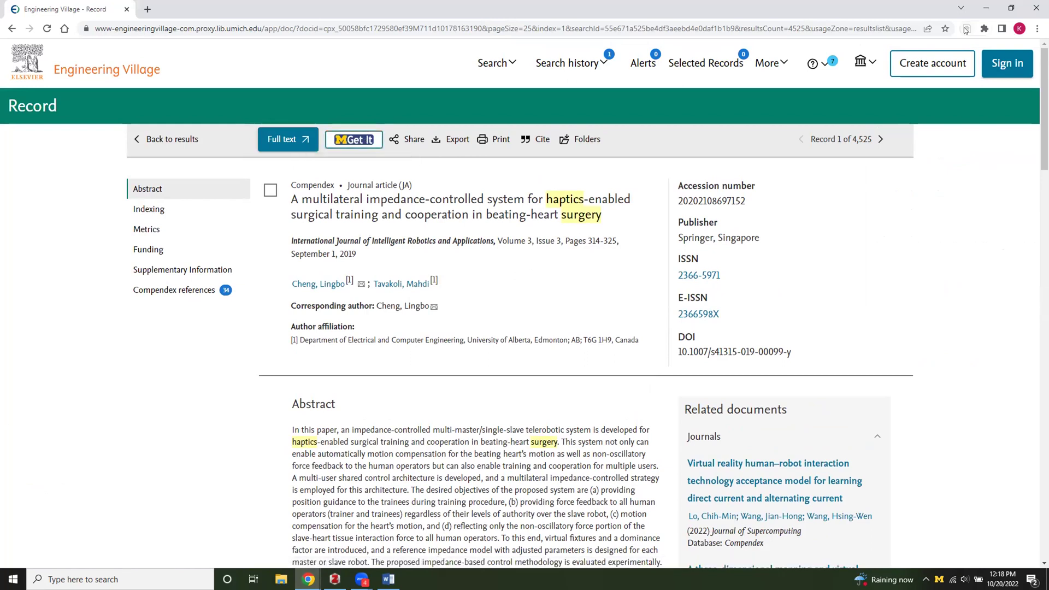
pyautogui.click(361, 140)
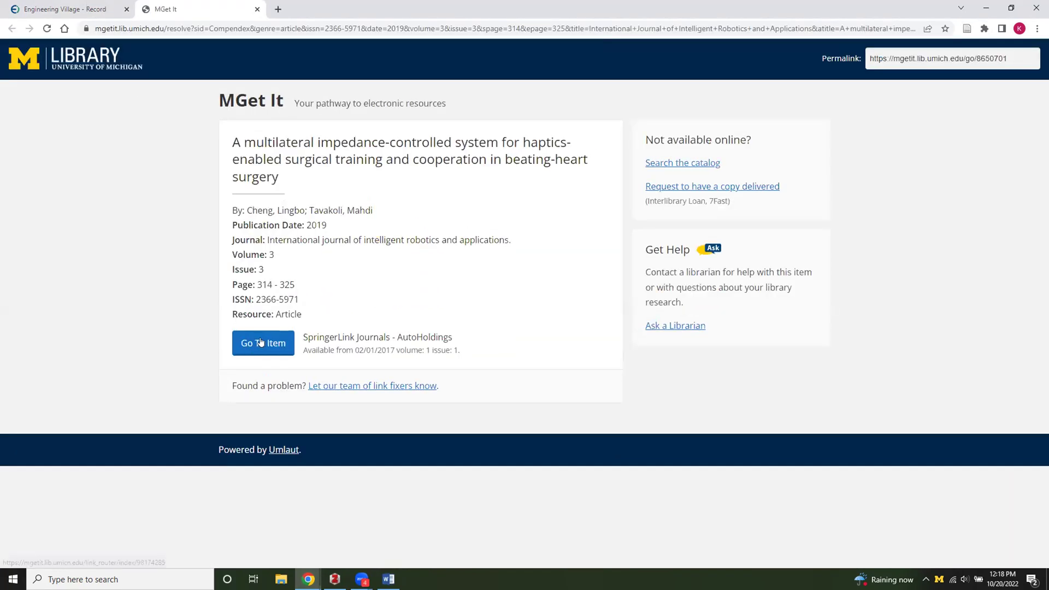
pyautogui.click(260, 342)
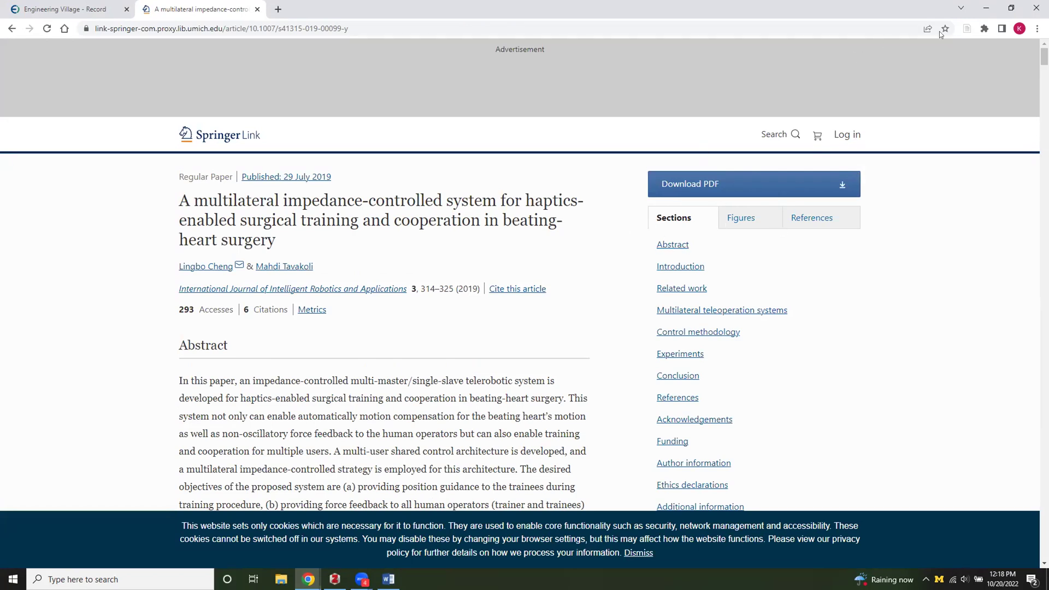
pyautogui.click(966, 31)
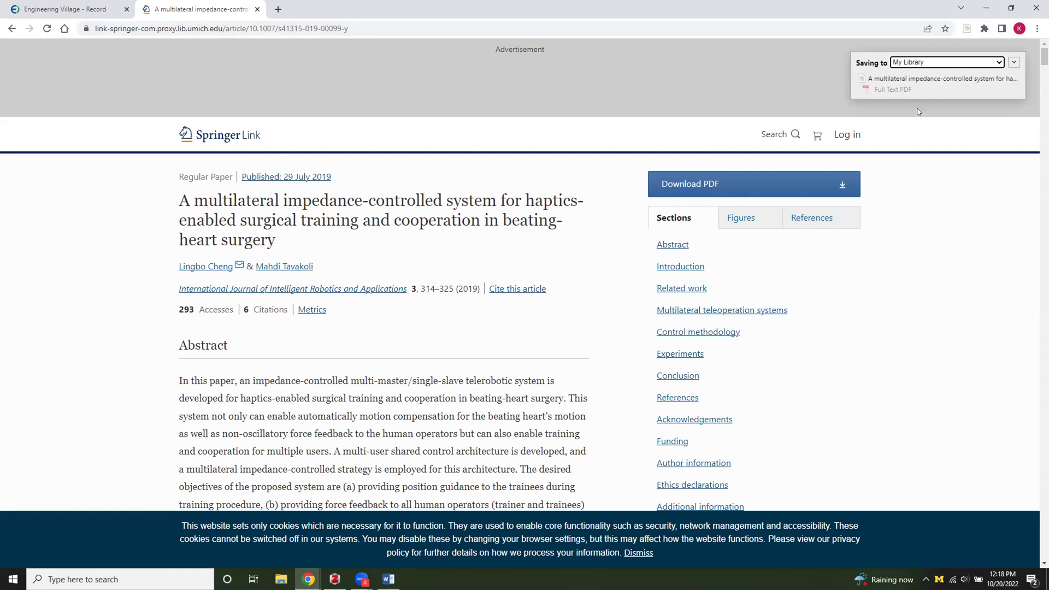
# Step: In Zotero, move the beating-heart article's copy from Engineering Village to the trash, keeping the SpringerLink version, and collapse the remaining items' attachments
pyautogui.click(335, 579)
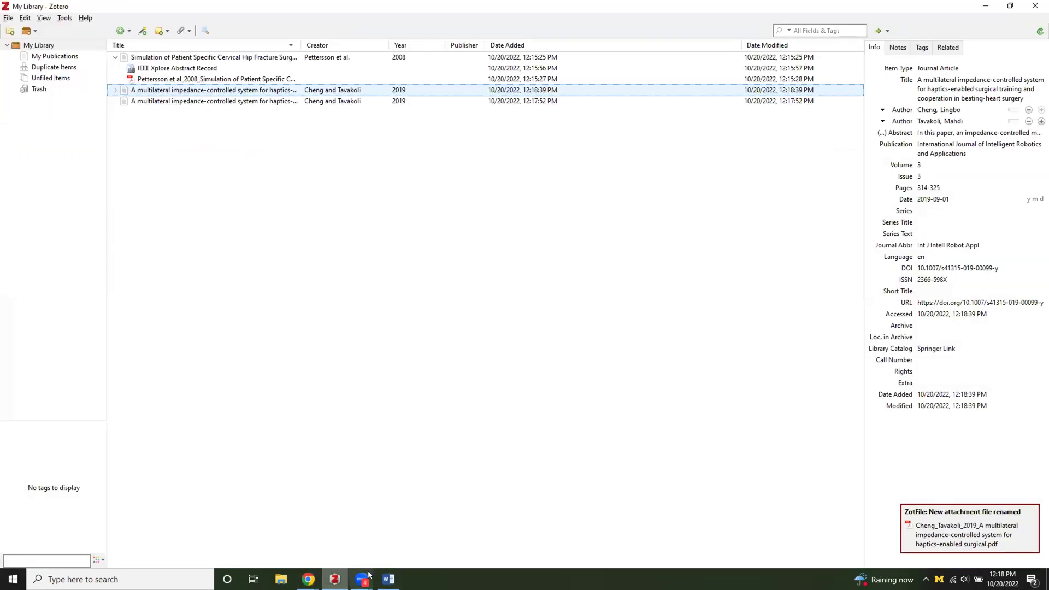
pyautogui.click(116, 91)
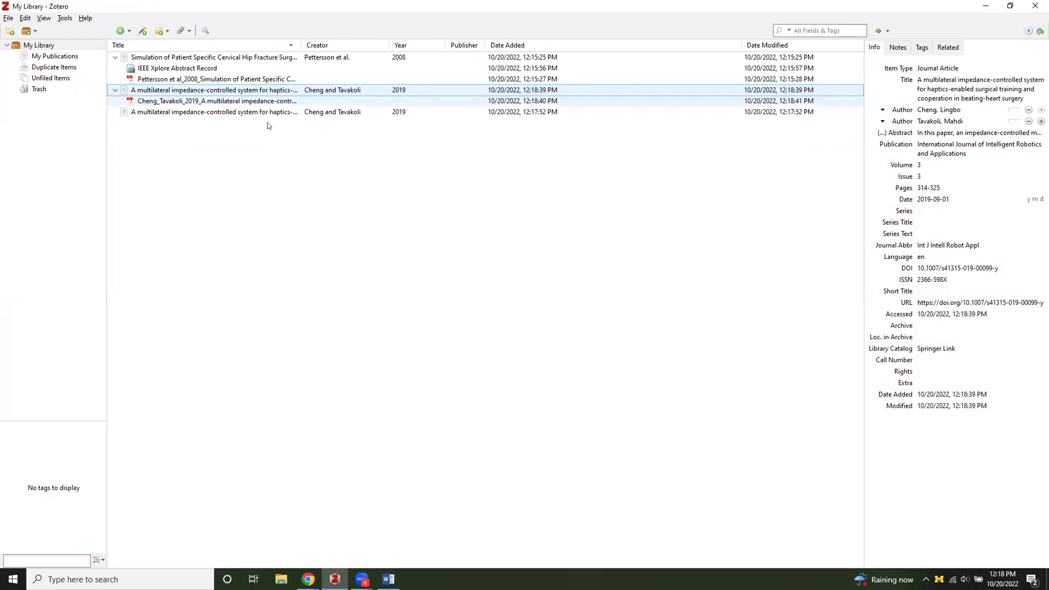
pyautogui.click(250, 112)
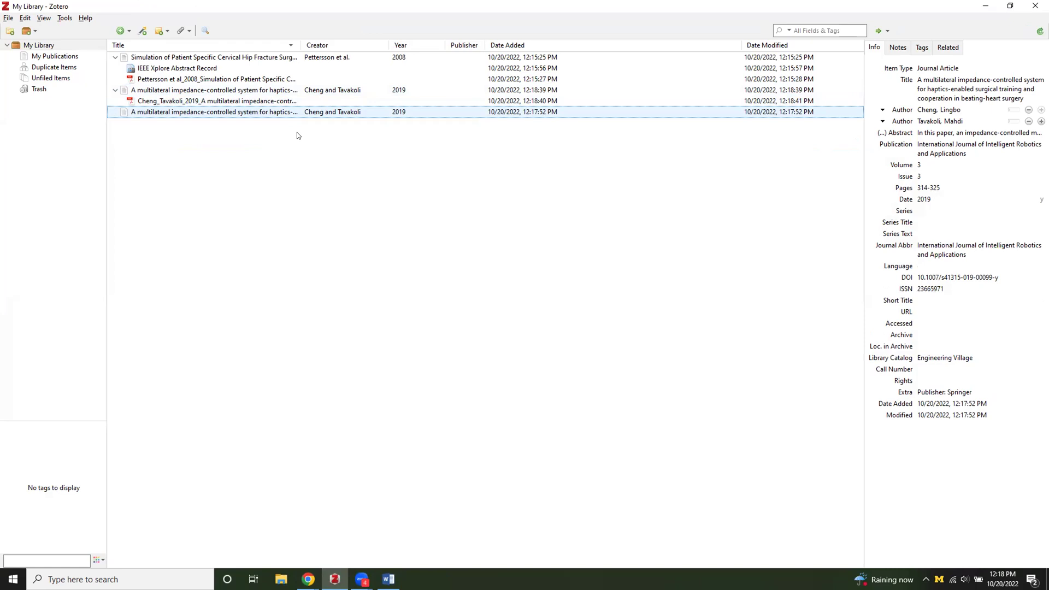
pyautogui.rightClick(230, 112)
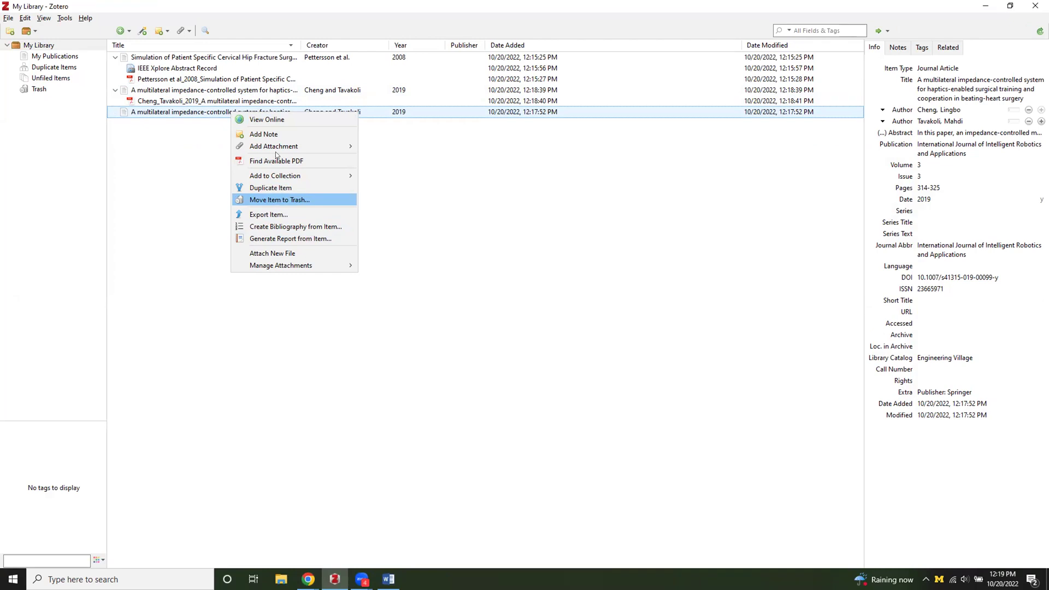
pyautogui.click(318, 204)
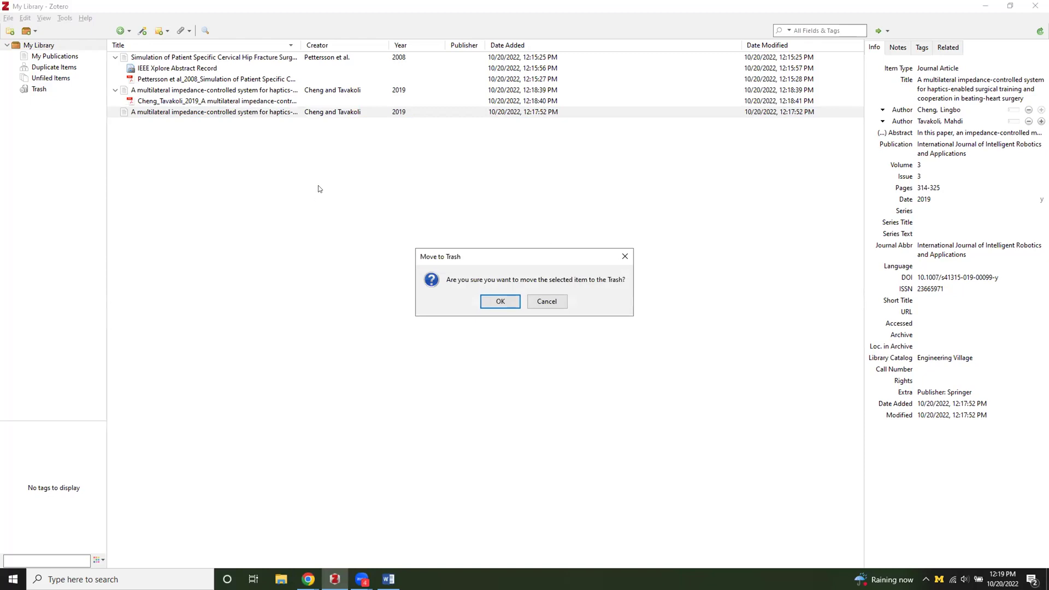
pyautogui.click(500, 302)
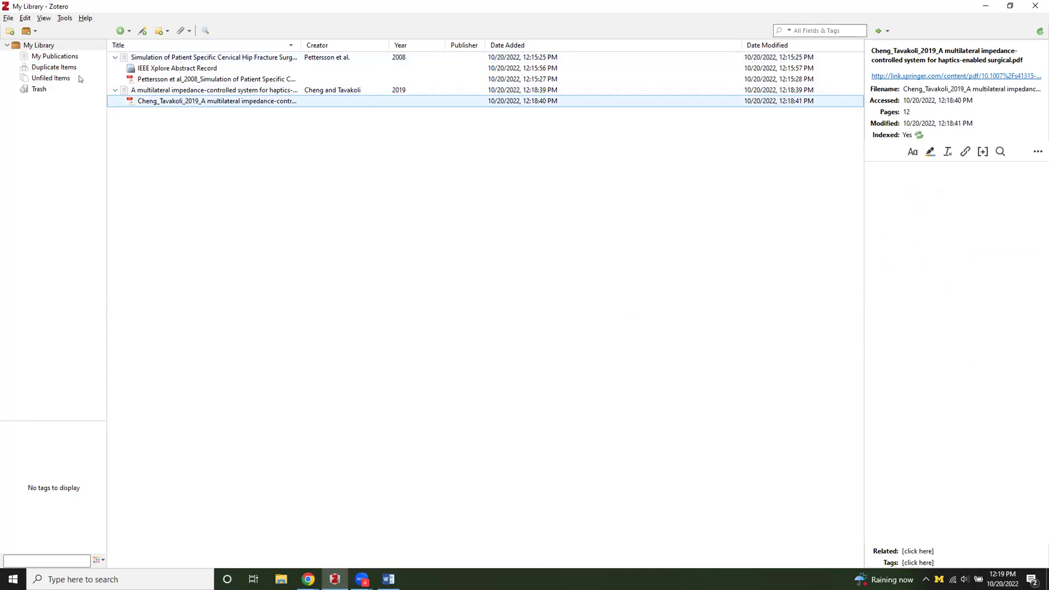
pyautogui.click(110, 91)
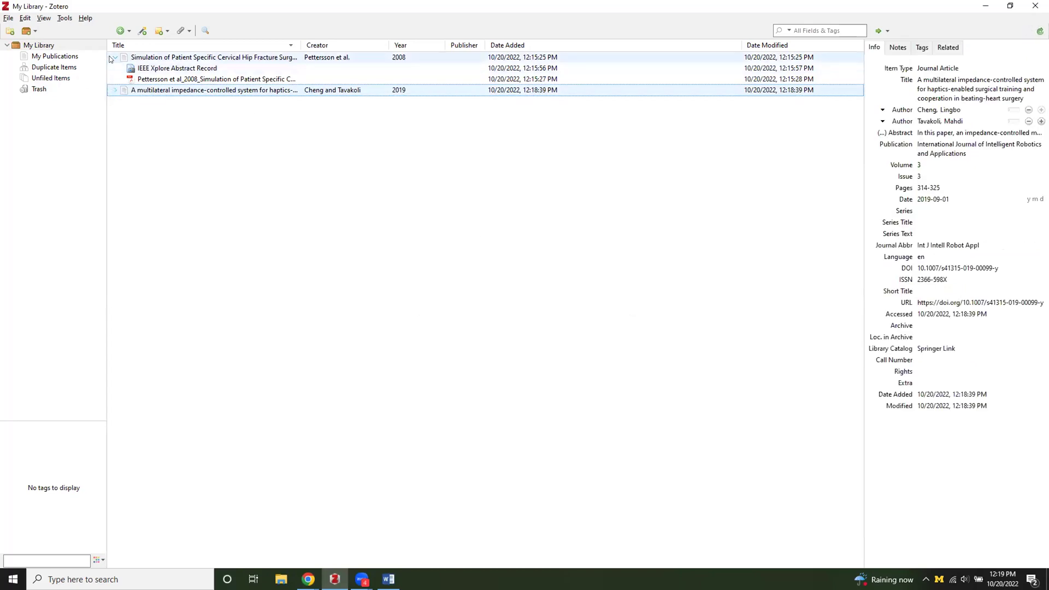
pyautogui.press('-')
# Step: Switch to the Zotero introduction slides in Chrome and present from slide 38, "Adding news articles", through "Adding a book"
pyautogui.click(308, 579)
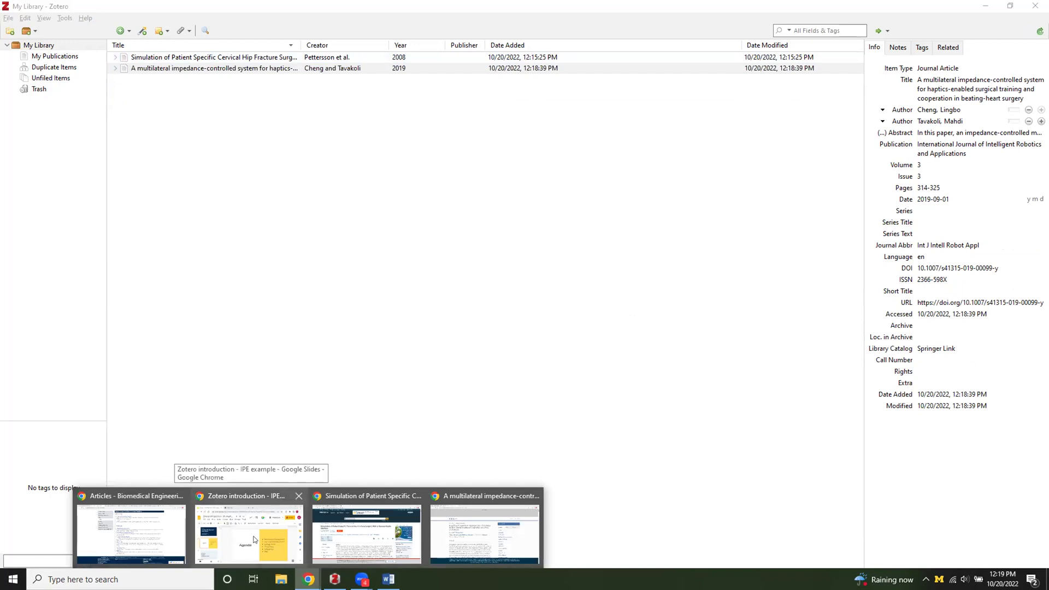
pyautogui.click(253, 540)
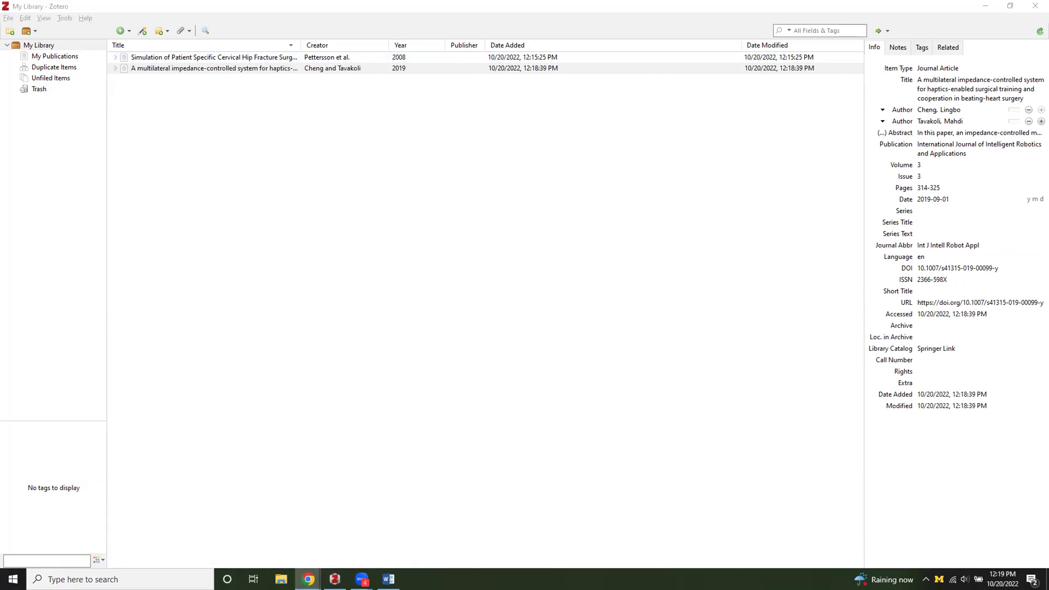
pyautogui.click(308, 579)
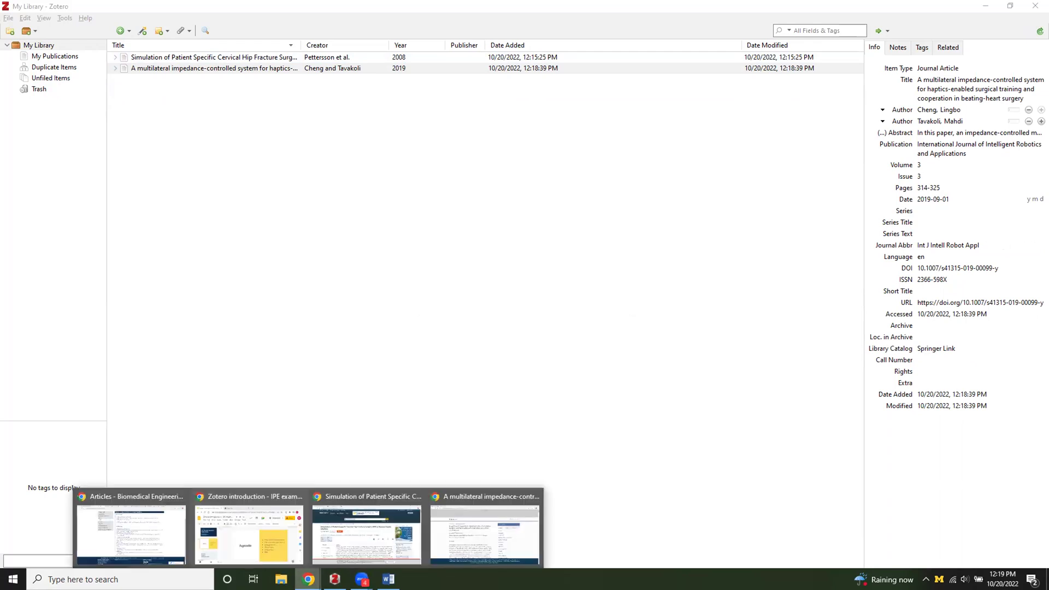
pyautogui.click(361, 549)
pyautogui.click(37, 3)
pyautogui.scroll(-2, 61, 413)
pyautogui.scroll(-9, 60, 413)
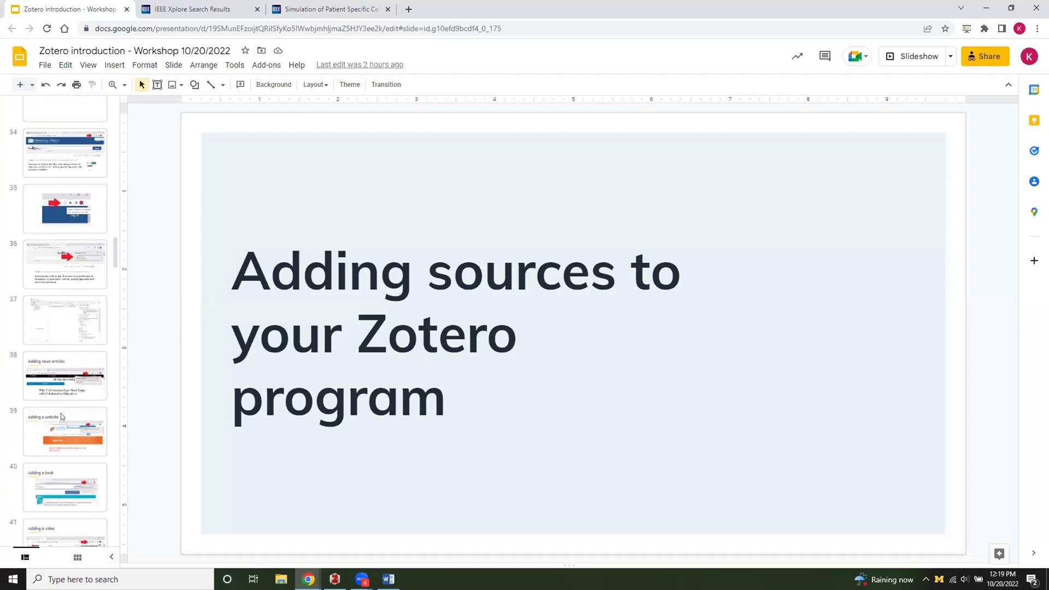
pyautogui.click(53, 250)
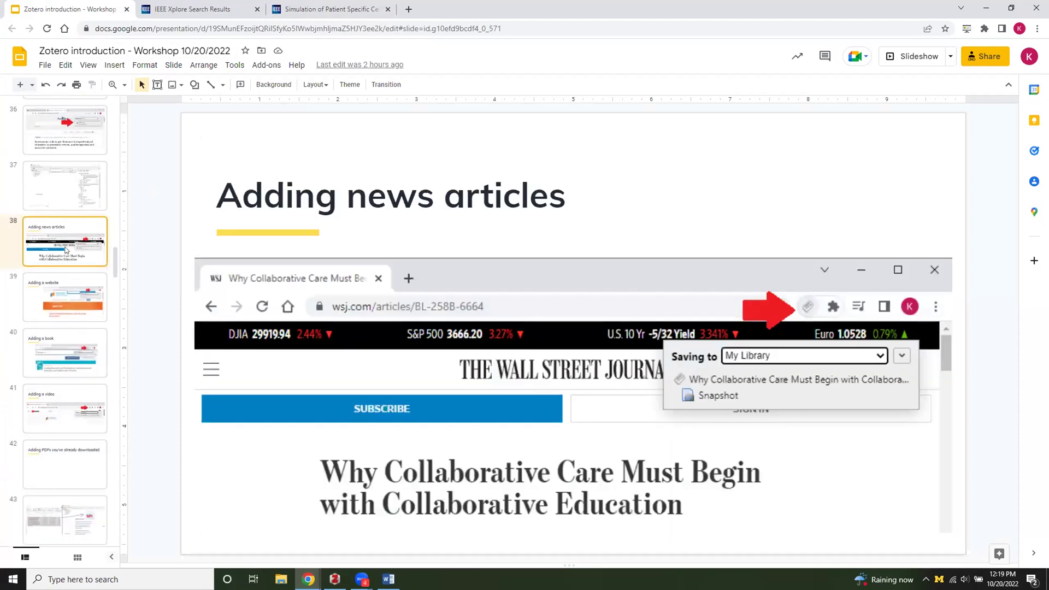
pyautogui.click(920, 56)
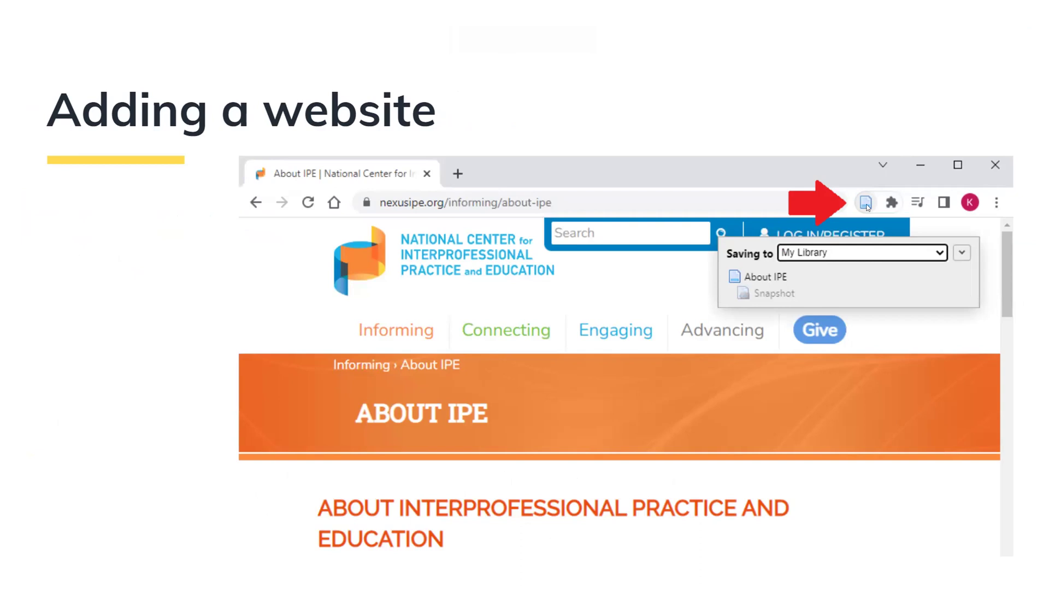
pyautogui.click(848, 376)
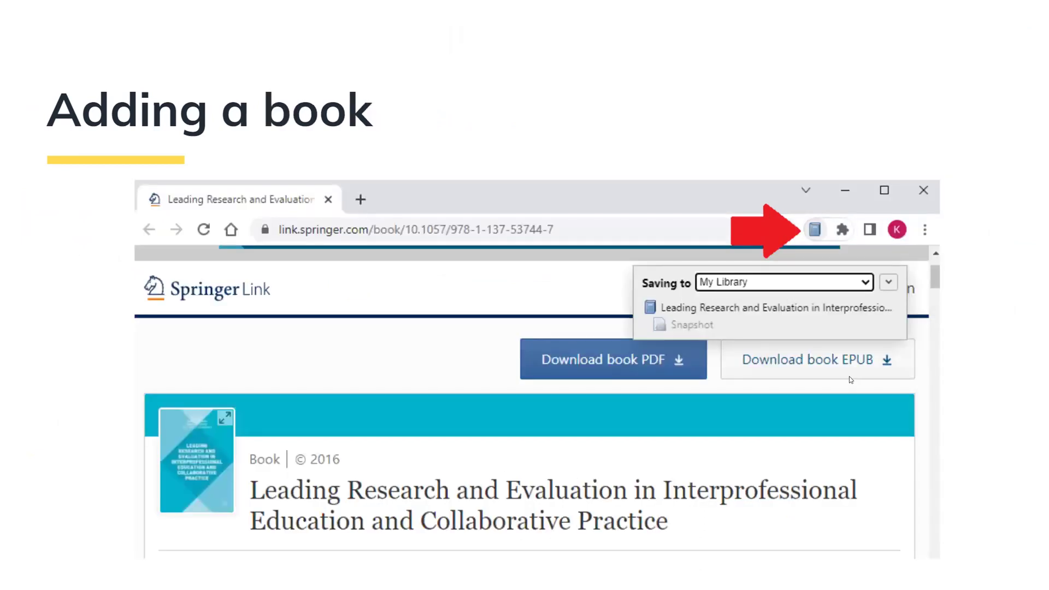
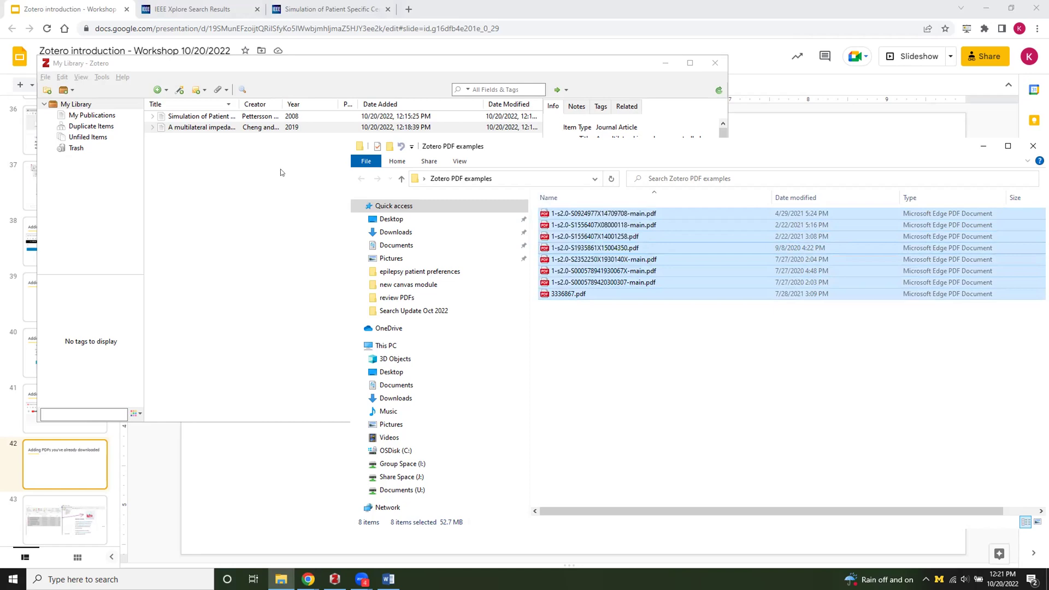
# Step: Add all eight PDFs from the "Zotero PDF examples" folder to the Zotero library and minimize the File Explorer window
pyautogui.click(758, 330)
pyautogui.click(705, 214)
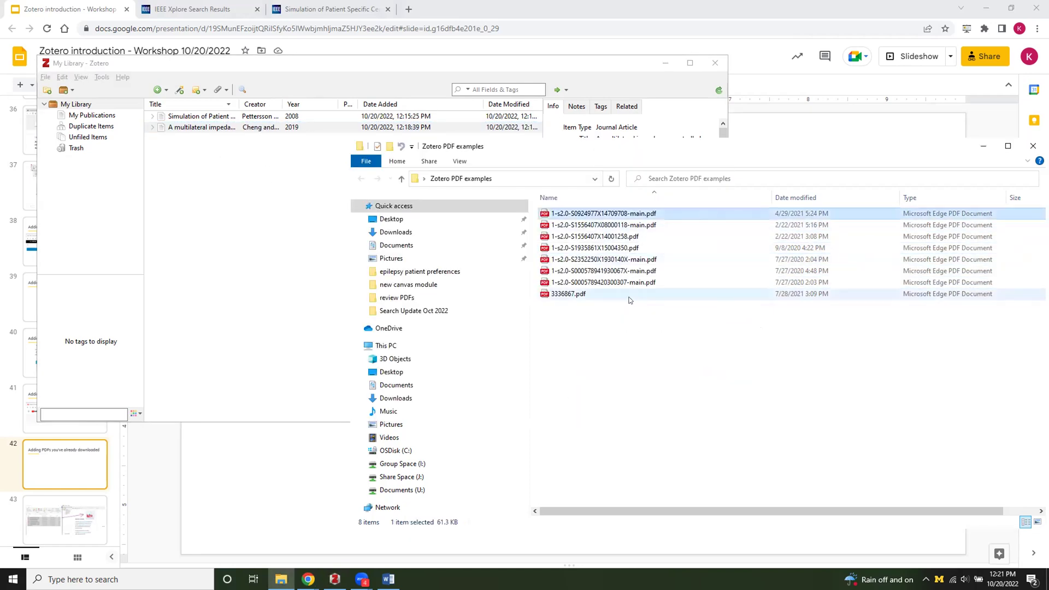
pyautogui.keyDown('shift'); pyautogui.click(616, 297); pyautogui.keyUp('shift')
pyautogui.moveTo(616, 297); pyautogui.dragTo(222, 209)
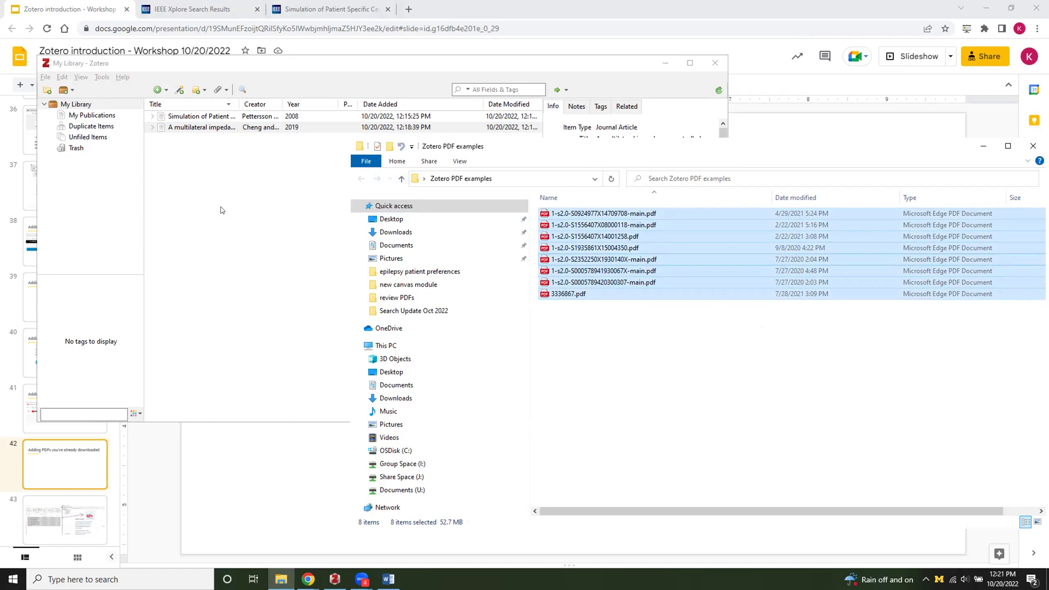
pyautogui.click(981, 146)
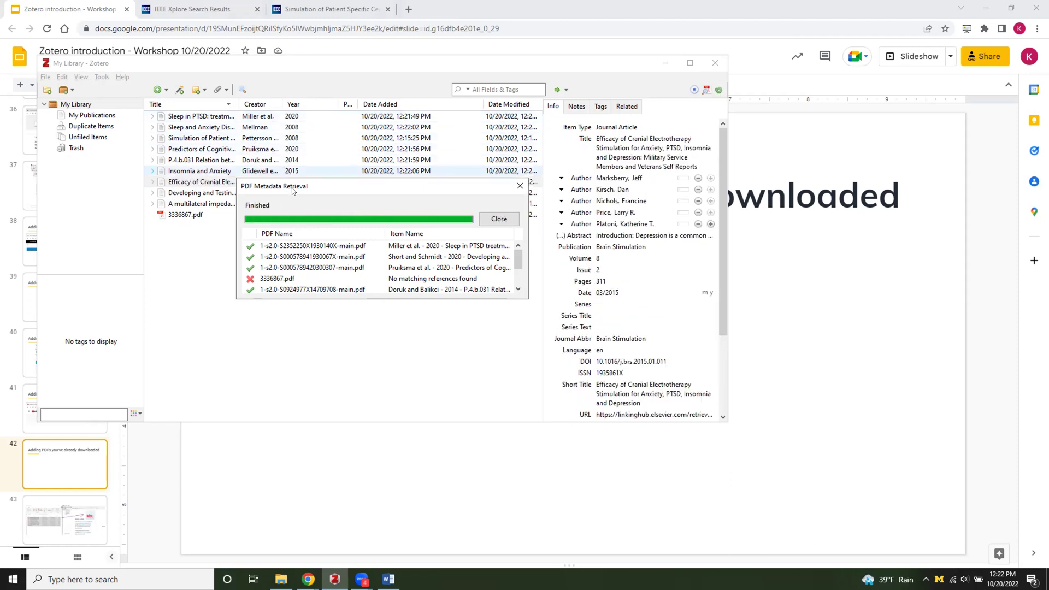
# Step: Review the PDF metadata retrieval results for all the imported files, then close the results window
pyautogui.scroll(-1, 285, 273)
pyautogui.scroll(1, 285, 274)
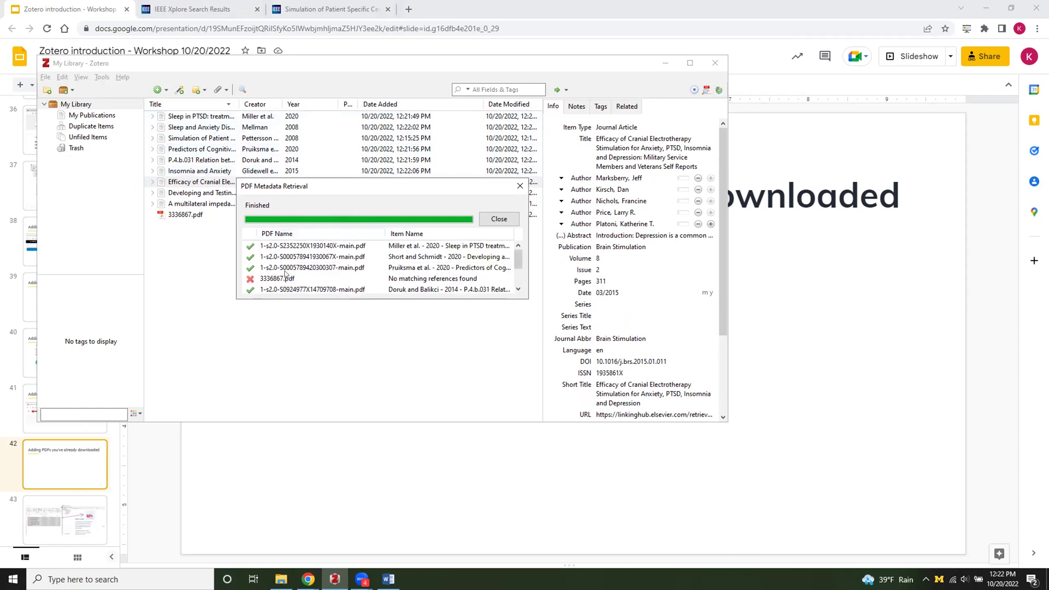
pyautogui.scroll(-1, 356, 248)
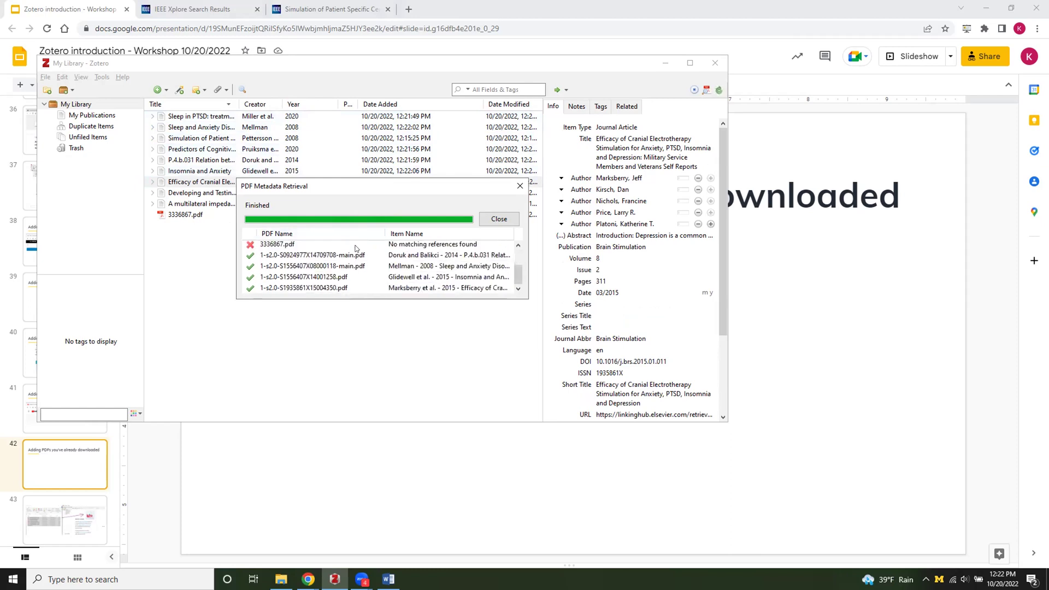
pyautogui.scroll(1, 421, 271)
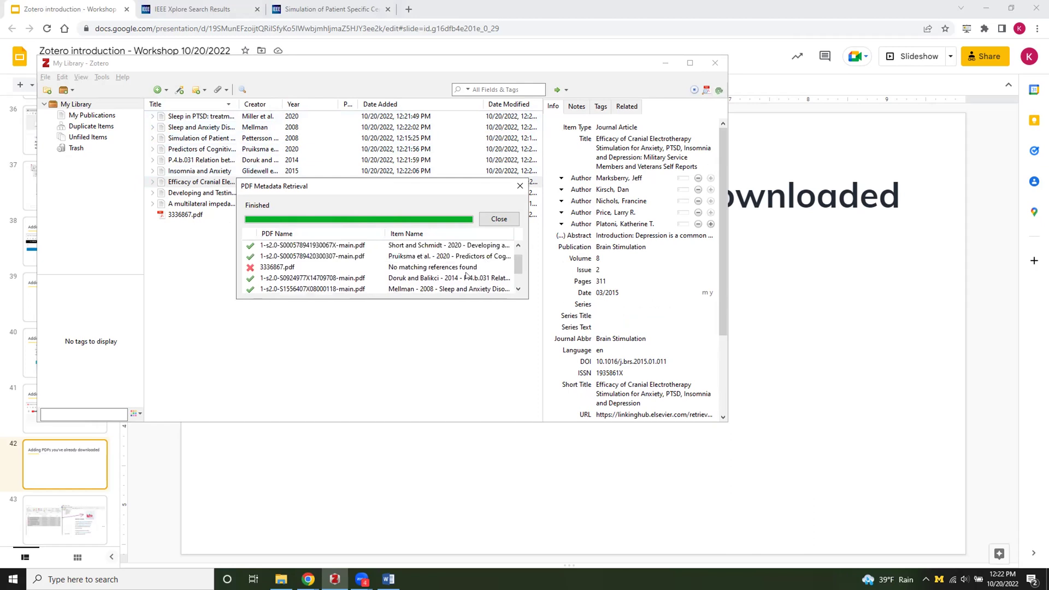
pyautogui.click(498, 219)
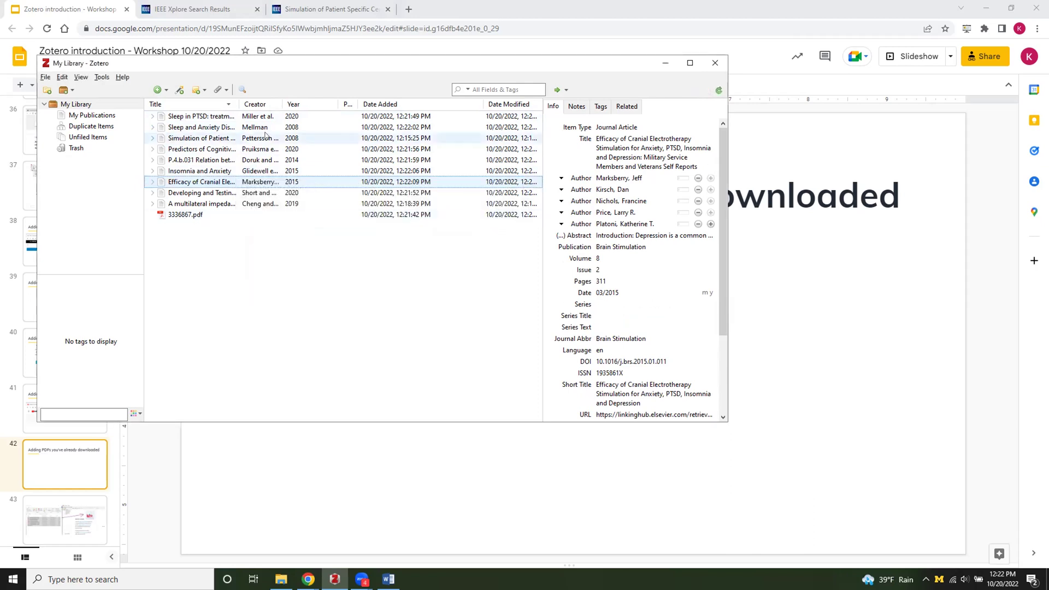
# Step: Check the retrieved metadata of several imported articles, then view the details of 3336867.pdf
pyautogui.click(222, 144)
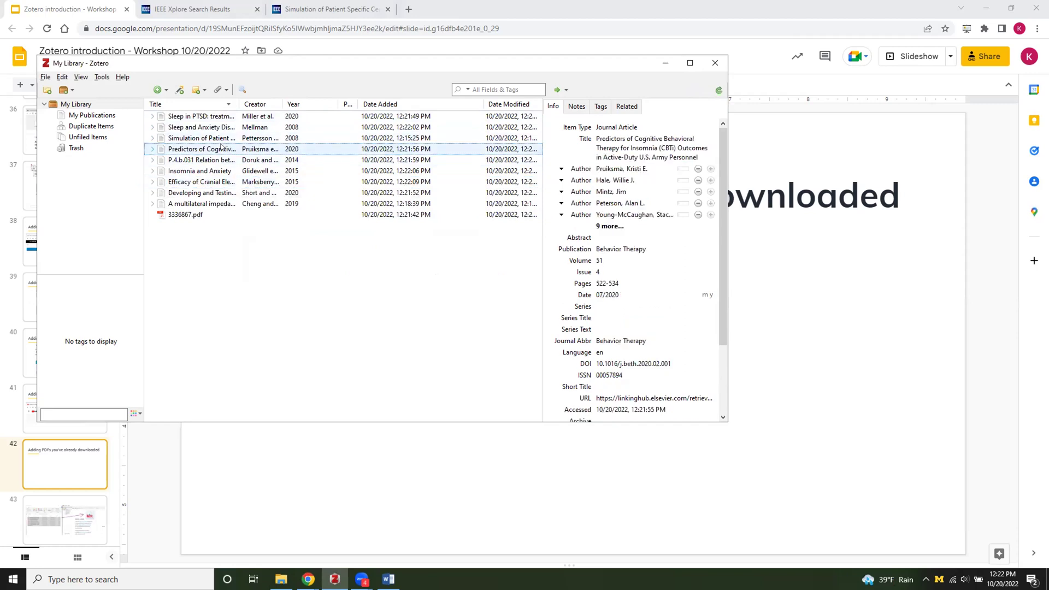
pyautogui.click(223, 160)
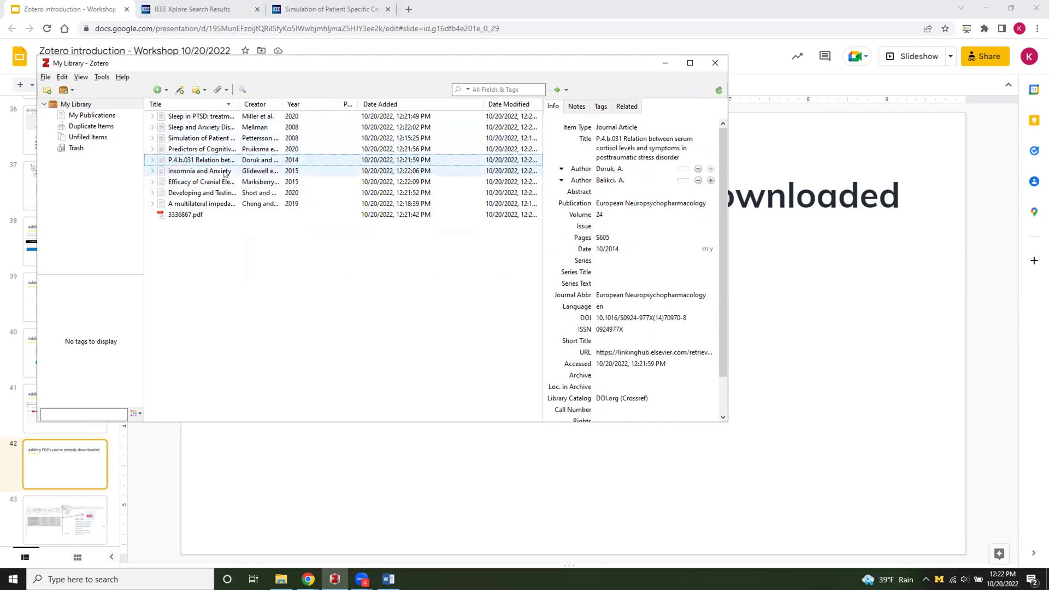
pyautogui.click(225, 172)
pyautogui.click(224, 183)
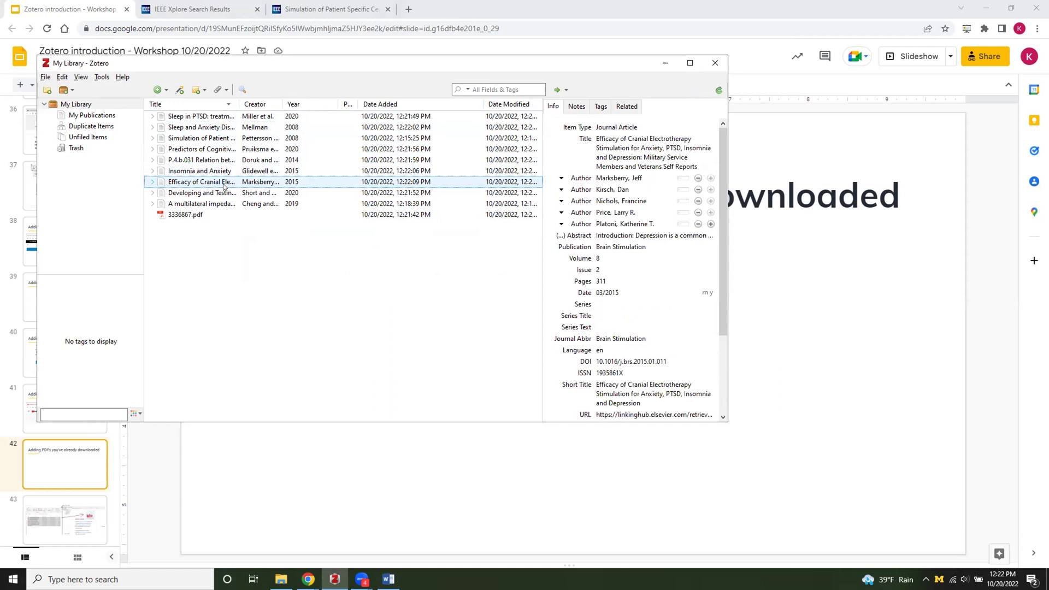
pyautogui.click(198, 215)
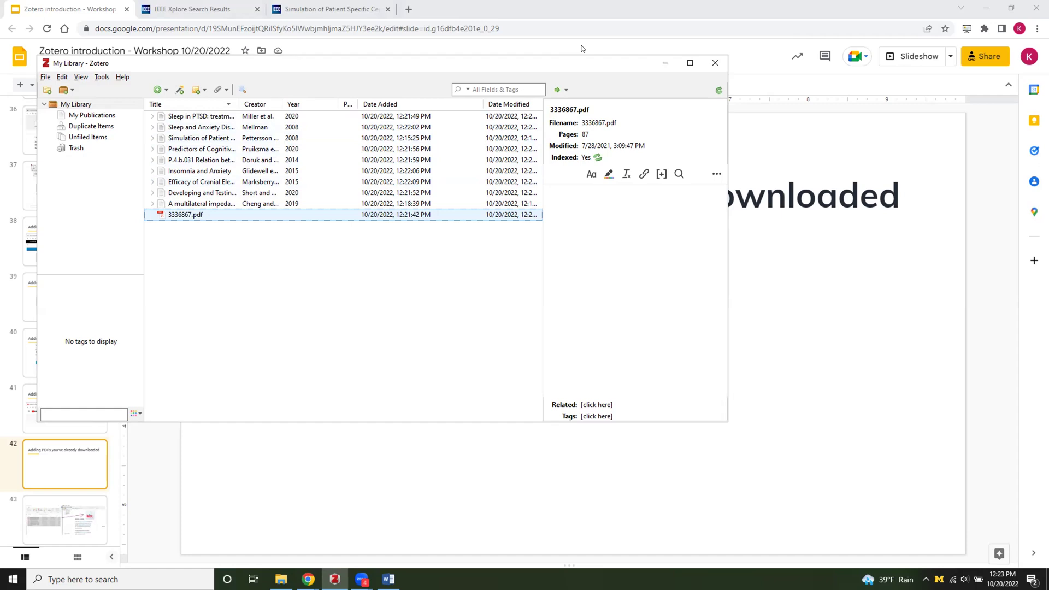
# Step: Close Zotero and go to slide 49, "Organizing your Zotero library", in the presentation
pyautogui.click(715, 63)
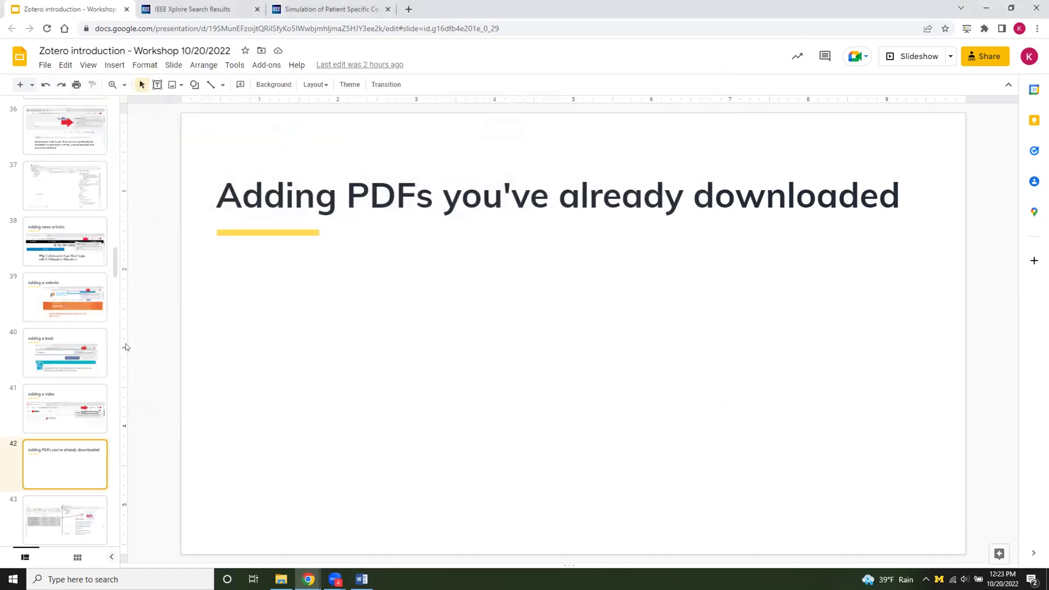
pyautogui.scroll(-3, 103, 453)
pyautogui.scroll(-6, 103, 453)
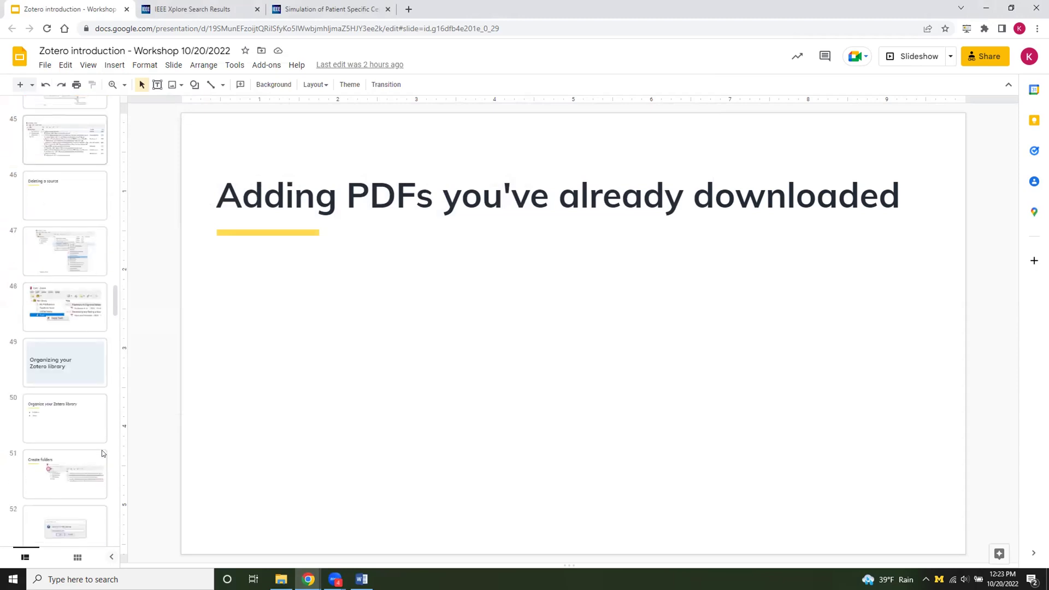
pyautogui.click(76, 367)
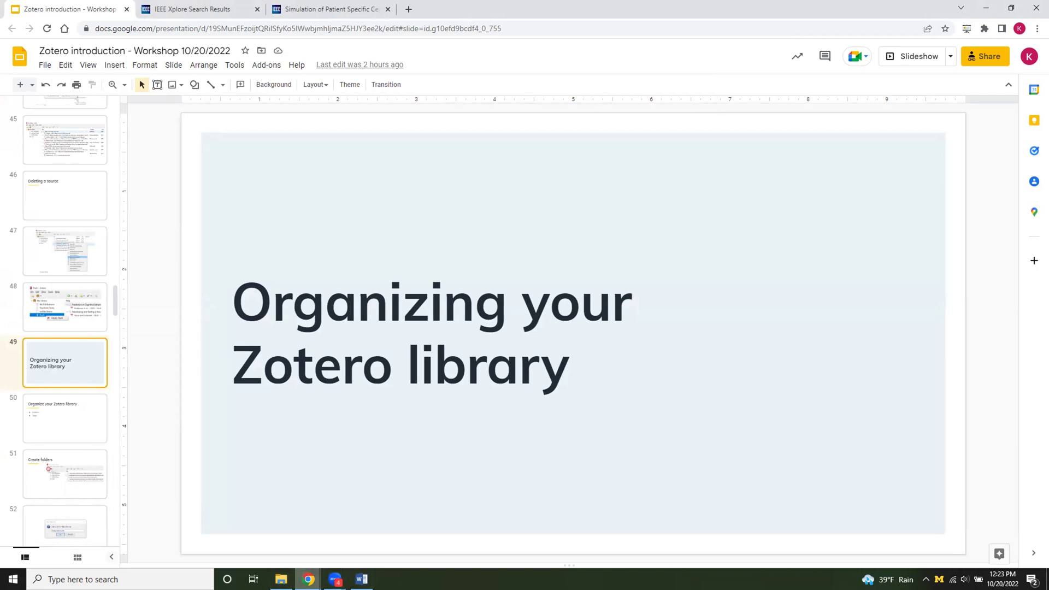
# Step: Switch to Zotero by searching for it in Windows, and maximize its window
pyautogui.click(82, 579)
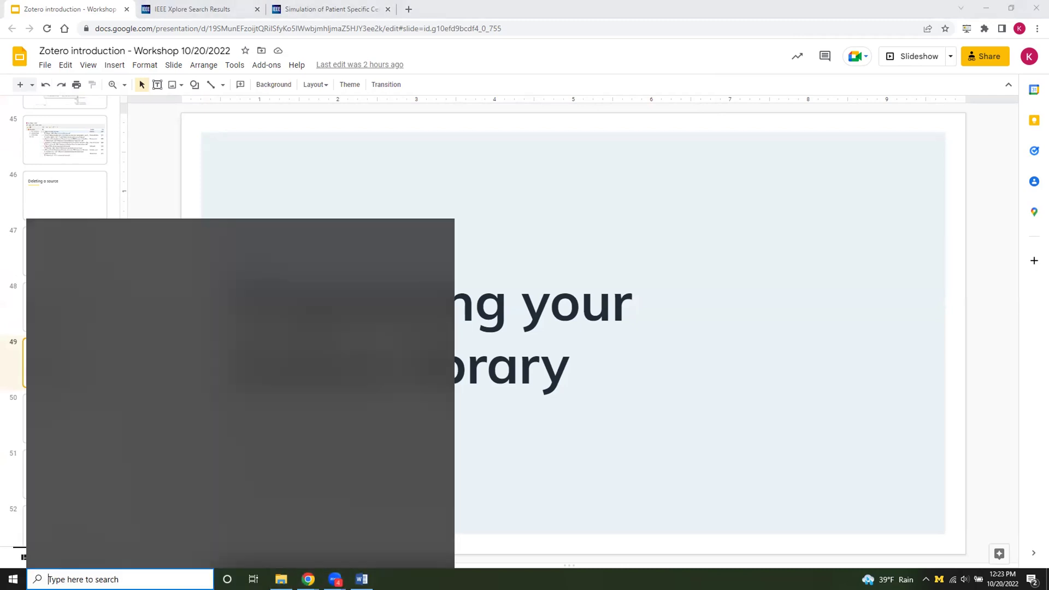
pyautogui.write('zotero')
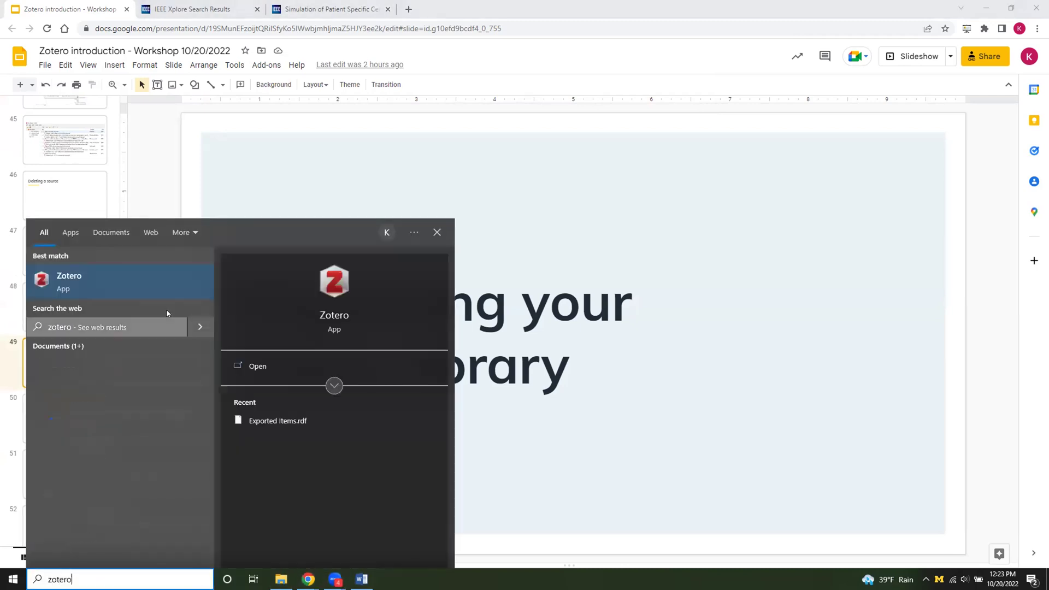
pyautogui.click(161, 276)
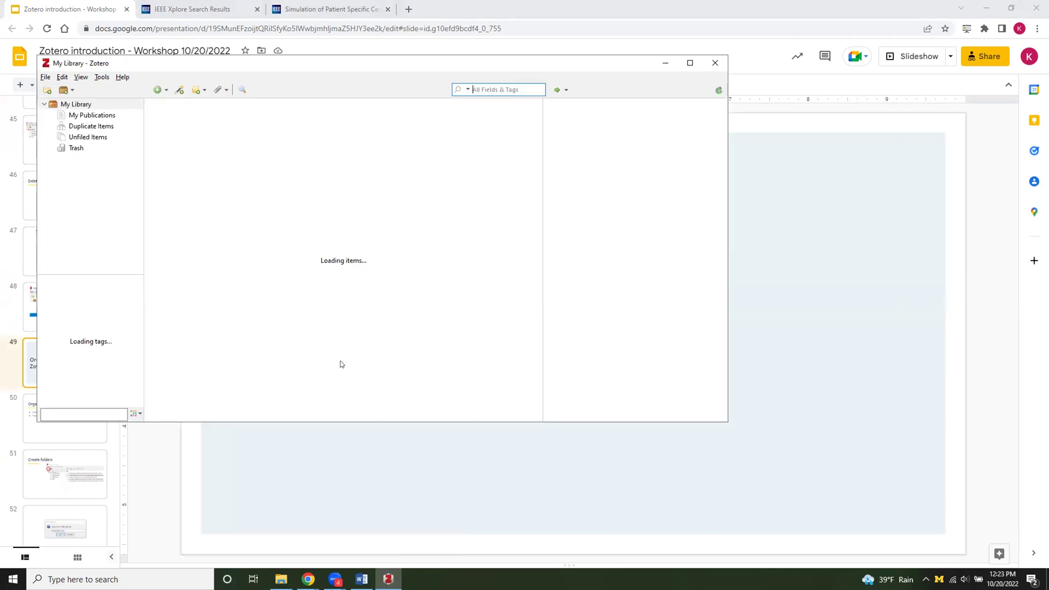
pyautogui.click(690, 64)
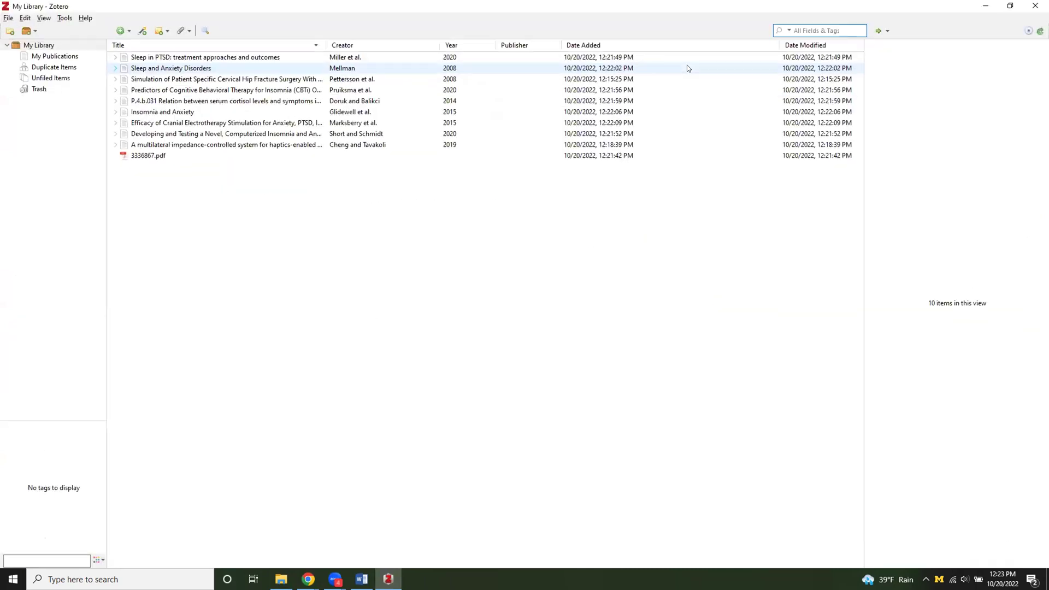
# Step: Move 3336867.pdf to the trash and confirm the deletion
pyautogui.click(175, 156)
pyautogui.rightClick(175, 157)
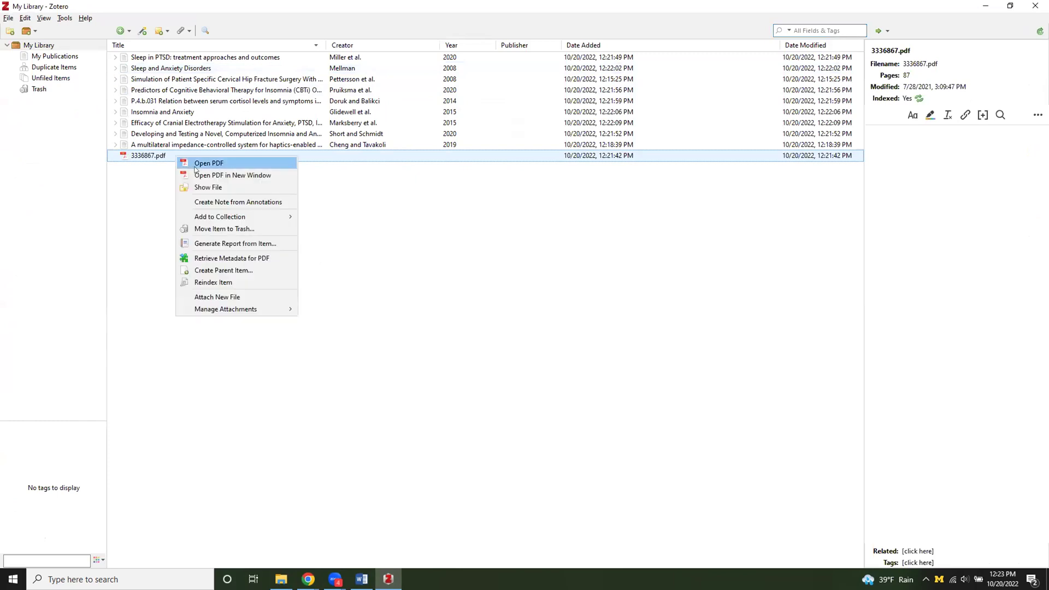
pyautogui.click(212, 228)
pyautogui.click(491, 300)
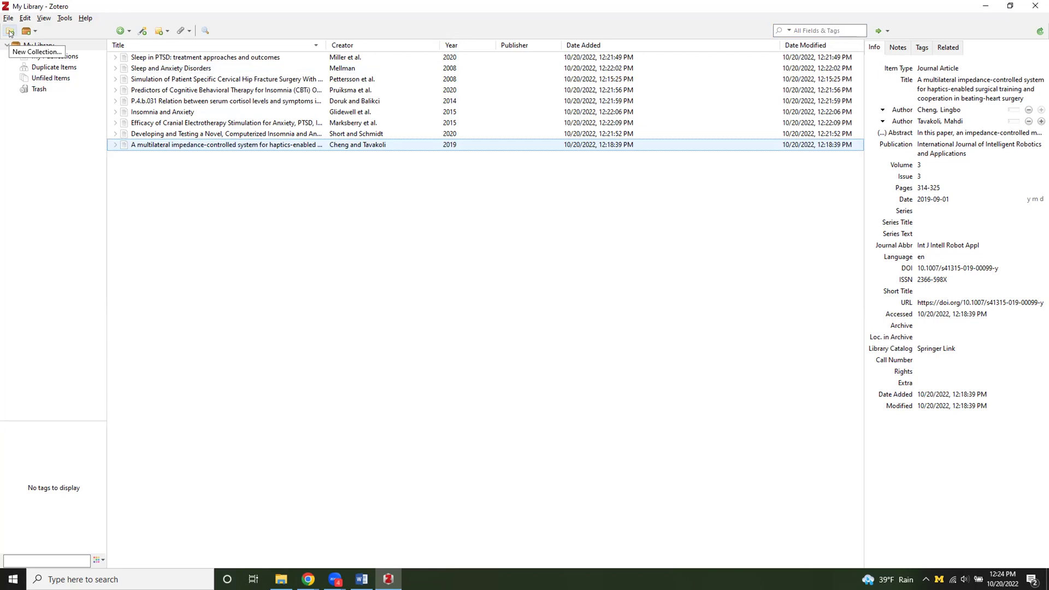
# Step: Create a new collection named "background articles" in My Library
pyautogui.click(10, 31)
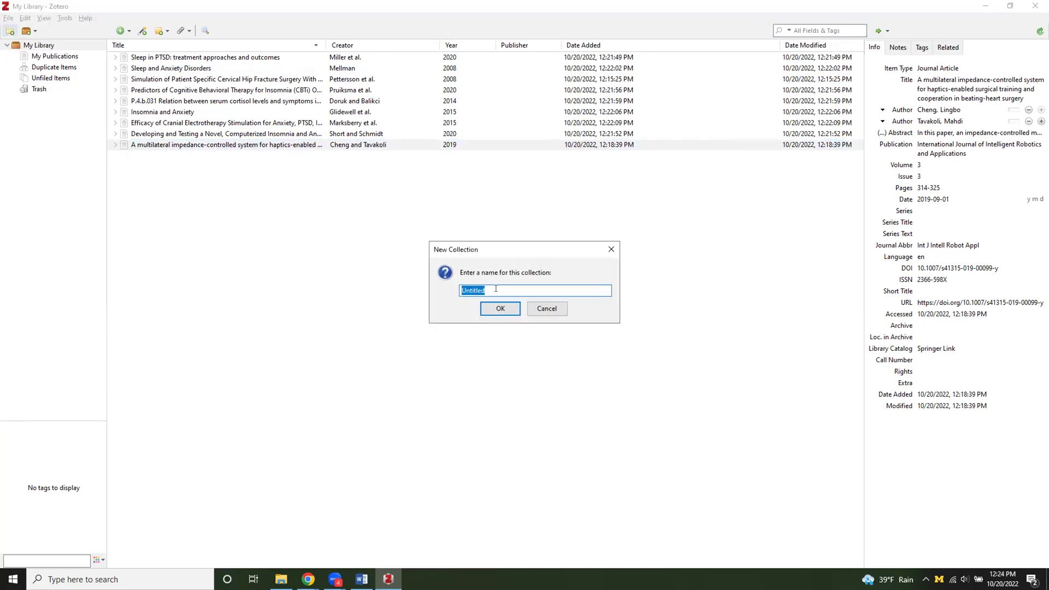
pyautogui.press('BackSpace')
pyautogui.write('background articles')
pyautogui.press('Return')
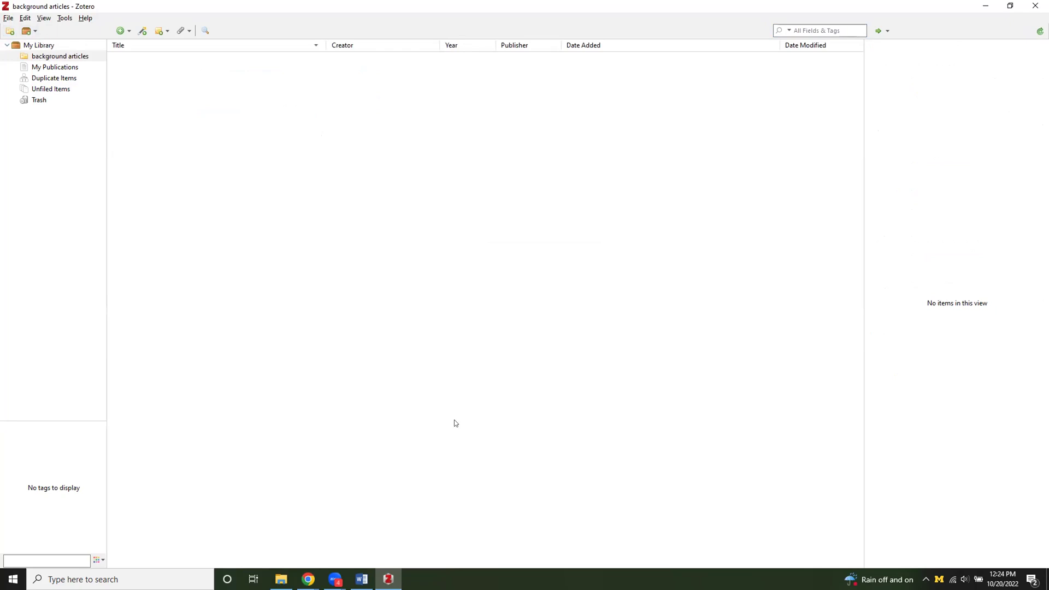
# Step: Add "Sleep and Anxiety Disorders", "Insomnia and Anxiety" and "Developing and Testing a Novel, Computerized Insomnia..." from My Library to the "background articles" collection
pyautogui.click(41, 46)
pyautogui.click(197, 68)
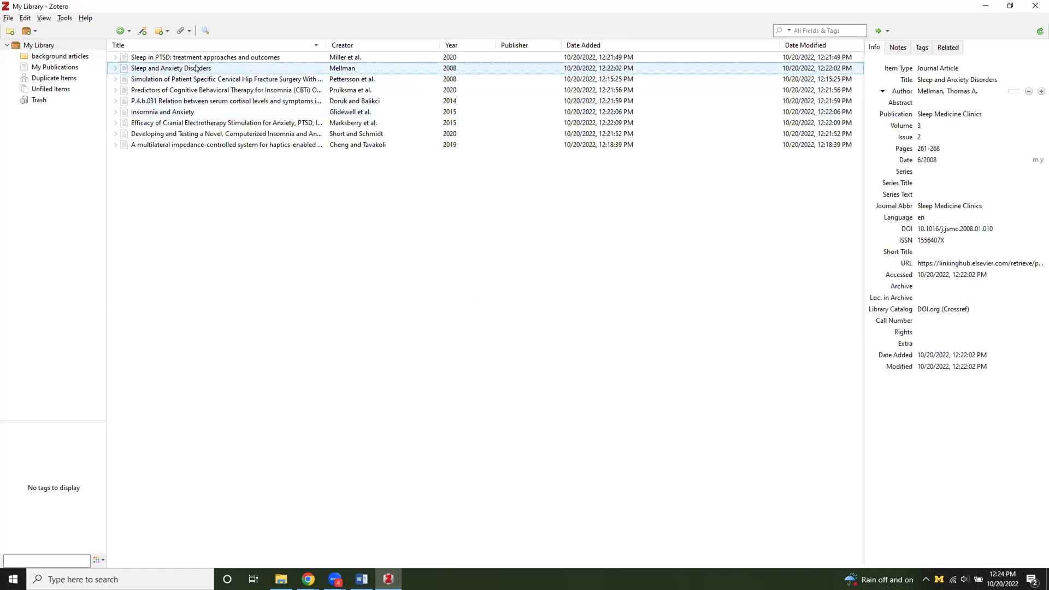
pyautogui.keyDown('ctrl'); pyautogui.click(230, 112); pyautogui.keyUp('ctrl')
pyautogui.keyDown('ctrl'); pyautogui.click(262, 134); pyautogui.keyUp('ctrl')
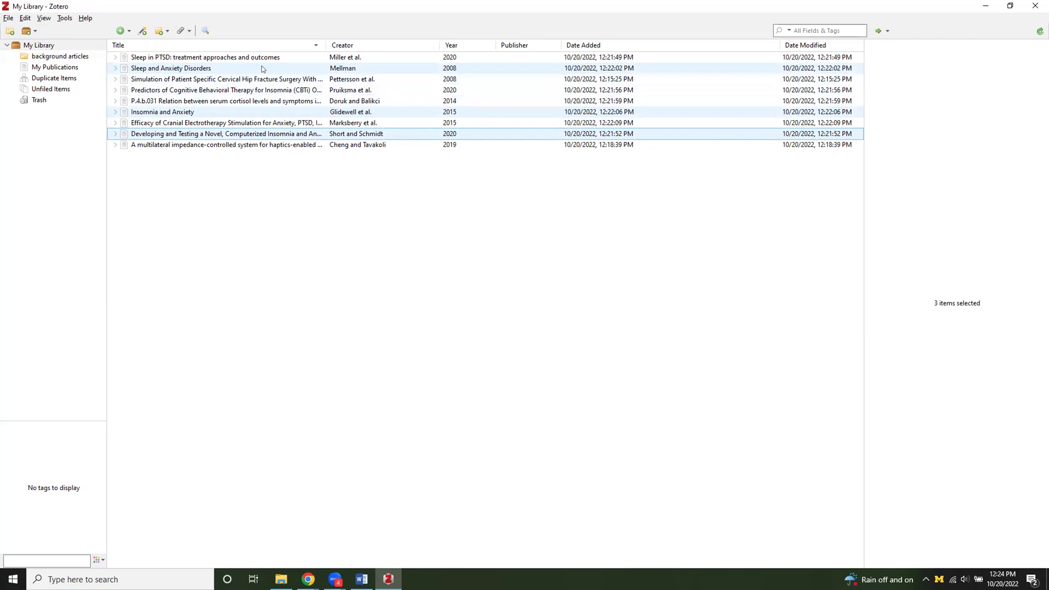
pyautogui.moveTo(176, 67); pyautogui.dragTo(58, 55)
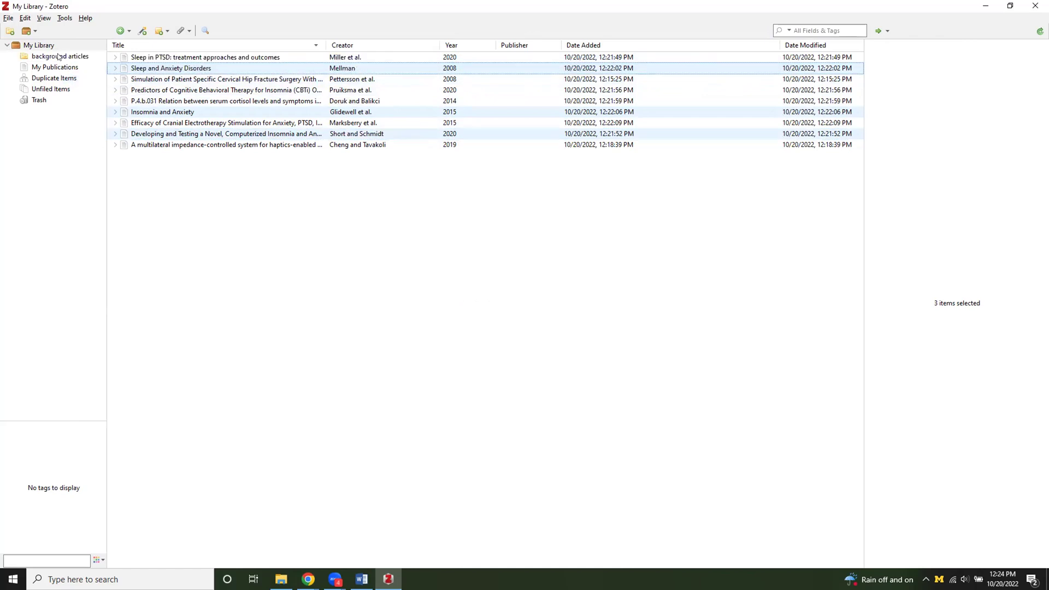
# Step: Compare the contents of the "background articles" collection, the full library and the unfiled items
pyautogui.click(62, 56)
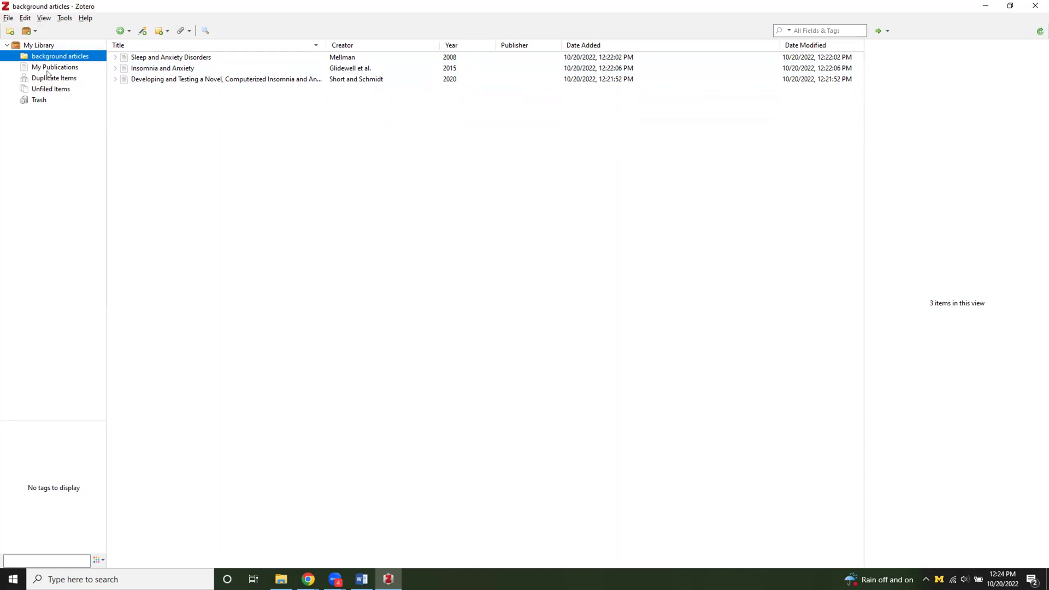
pyautogui.click(41, 47)
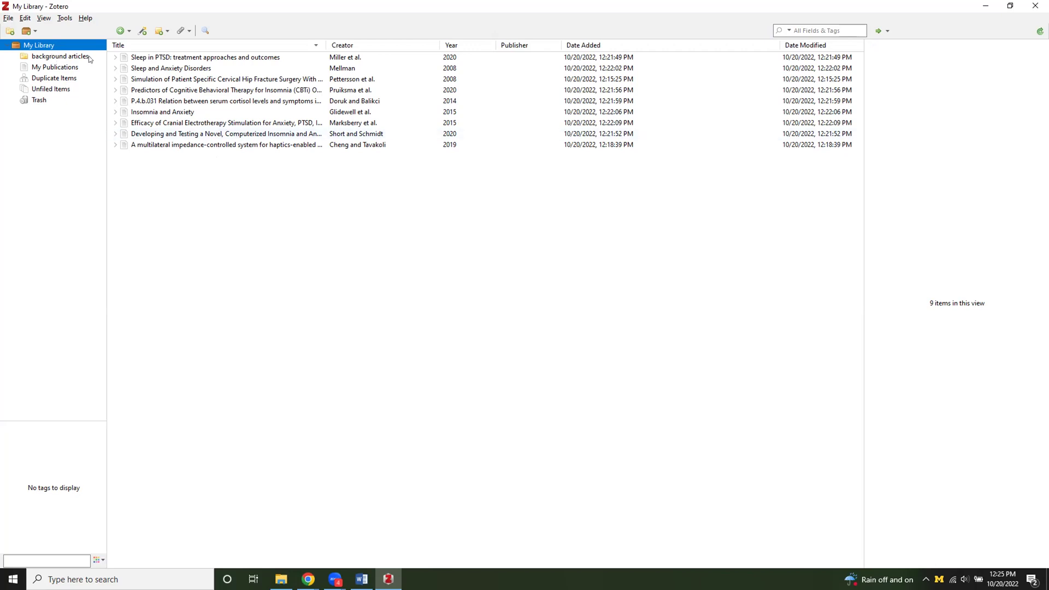
pyautogui.click(51, 56)
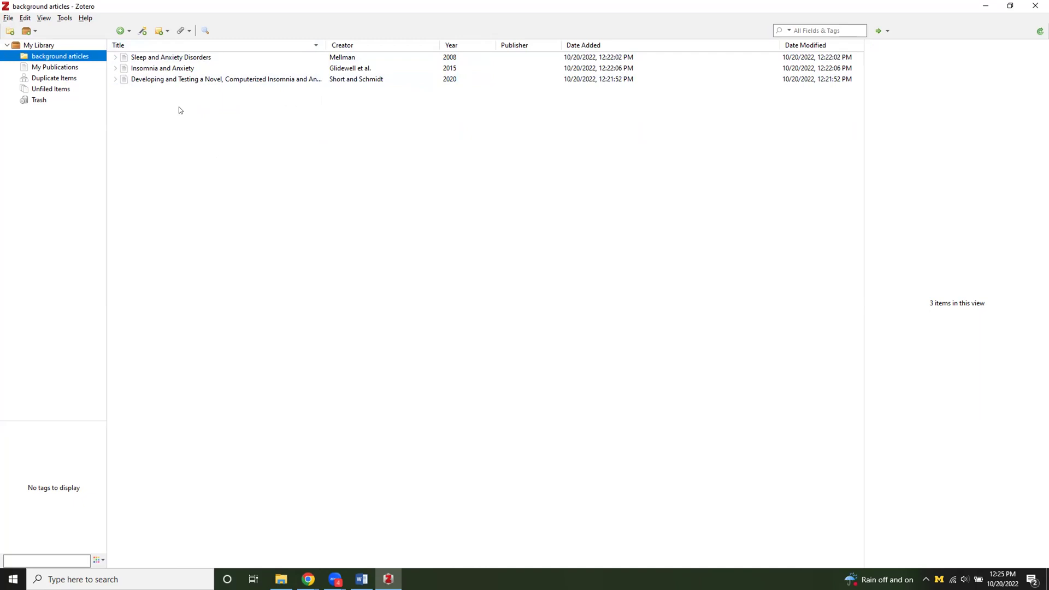
pyautogui.click(51, 90)
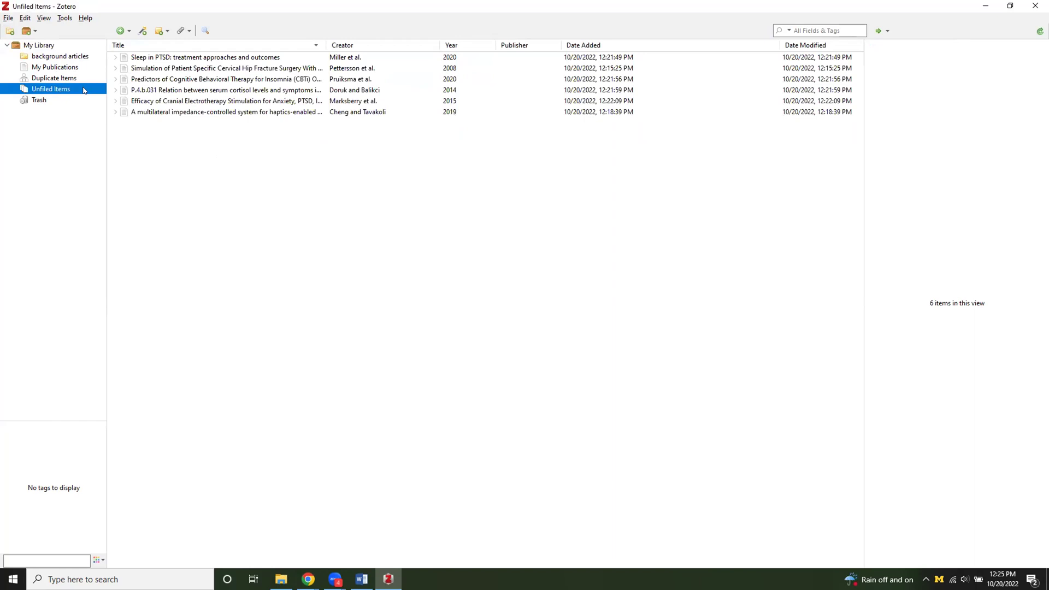
pyautogui.click(53, 48)
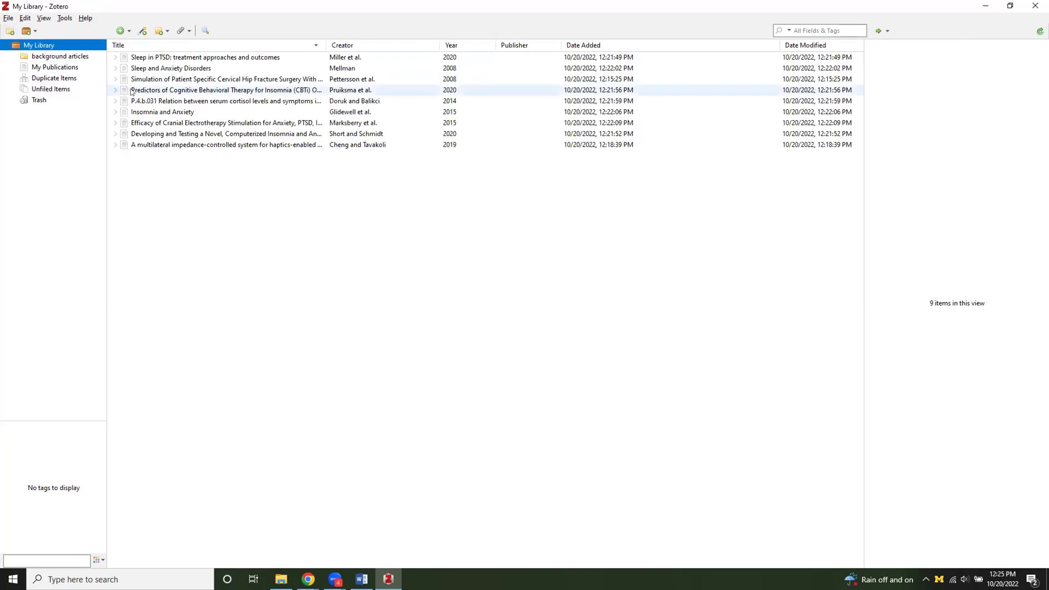
pyautogui.click(55, 57)
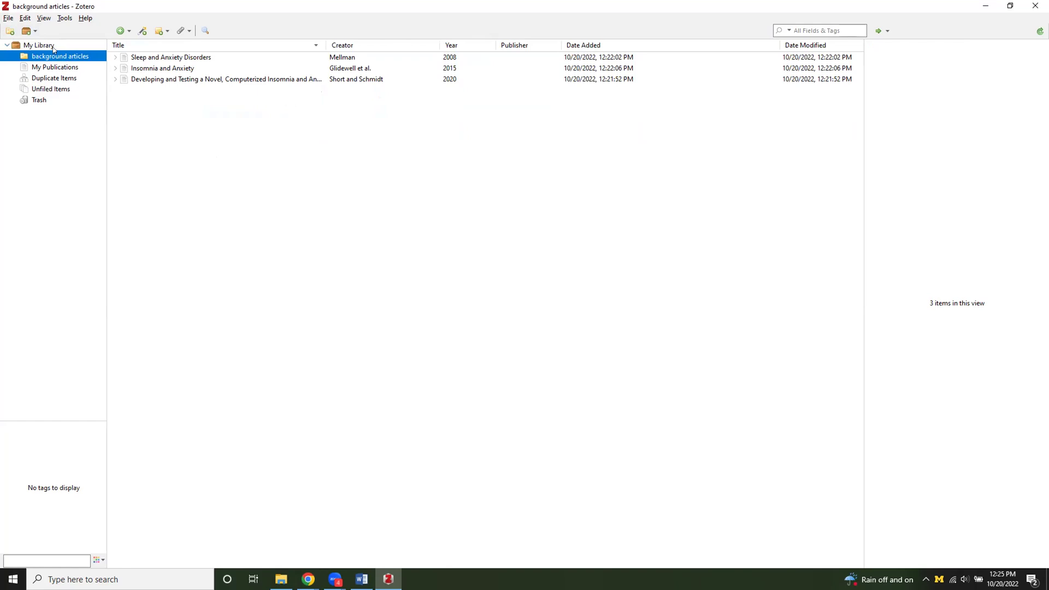
pyautogui.click(49, 47)
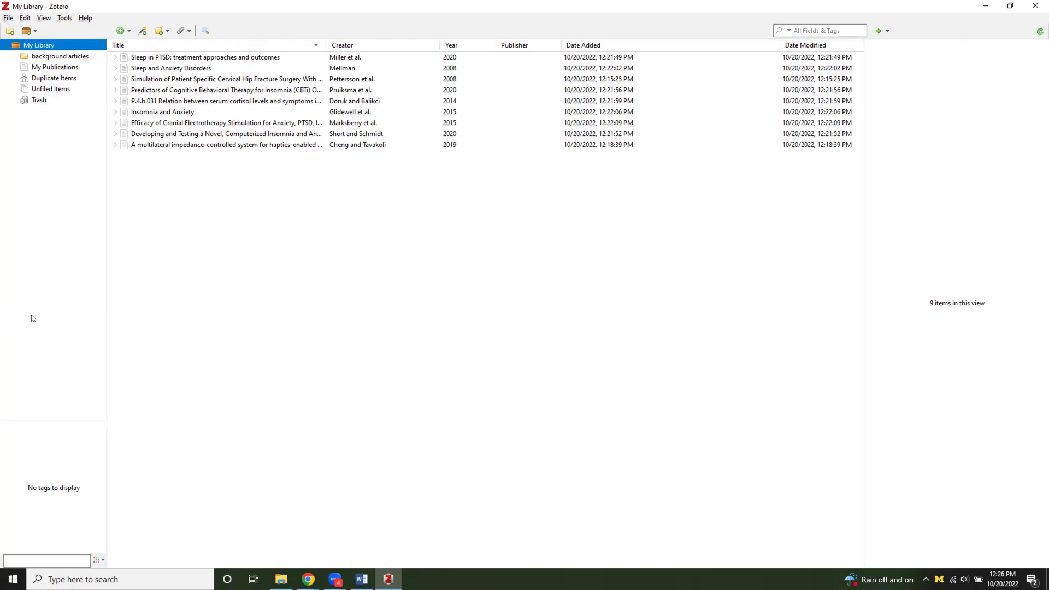
# Step: Examine the metadata of "Simulation of Patient Specific Cervical Hip Fracture Surgery", including its editable date and the available item types
pyautogui.click(299, 82)
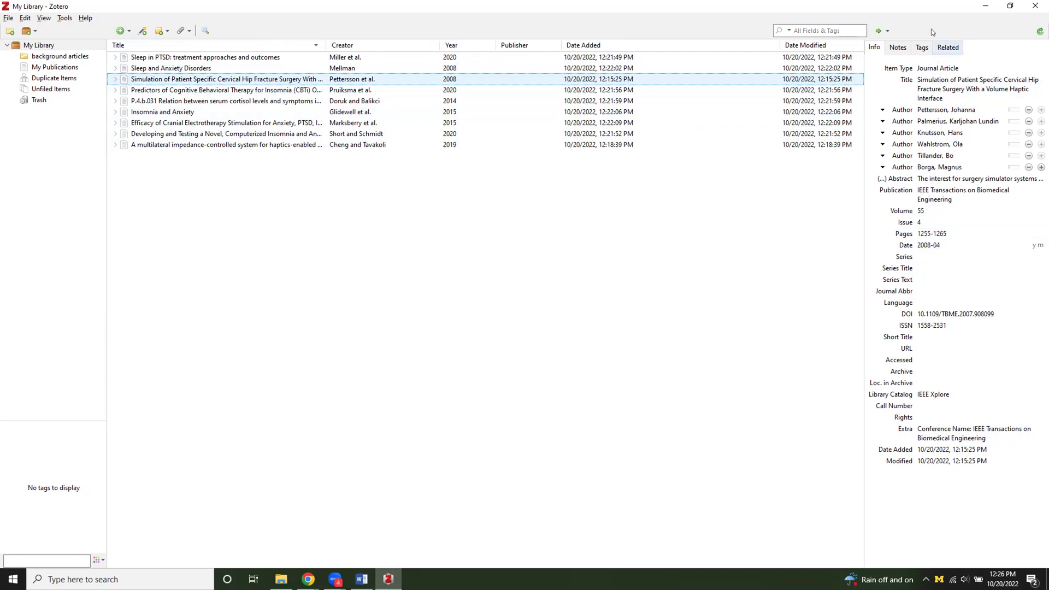
pyautogui.click(942, 247)
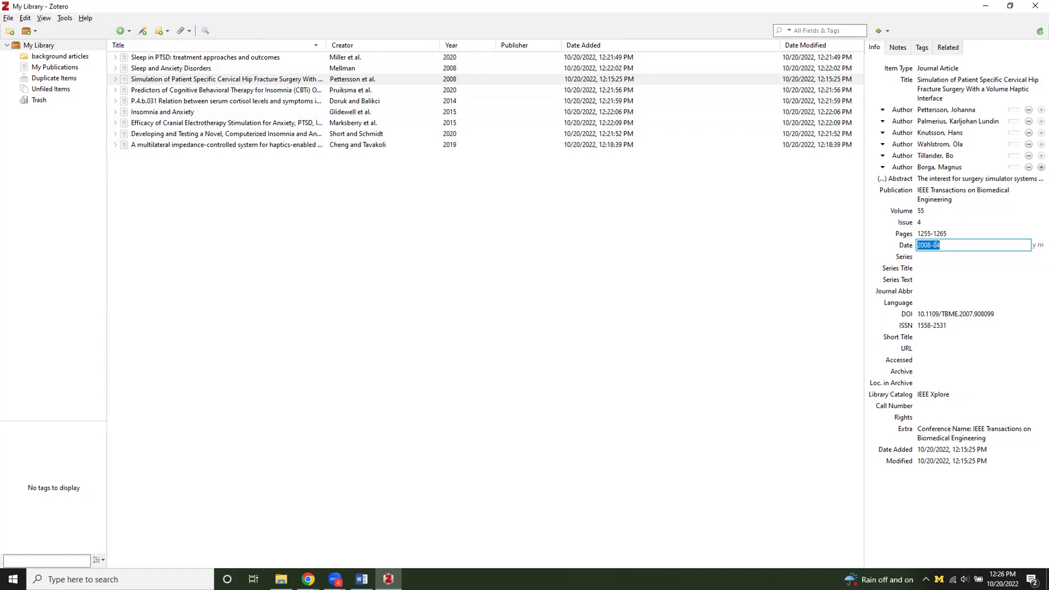
pyautogui.click(693, 244)
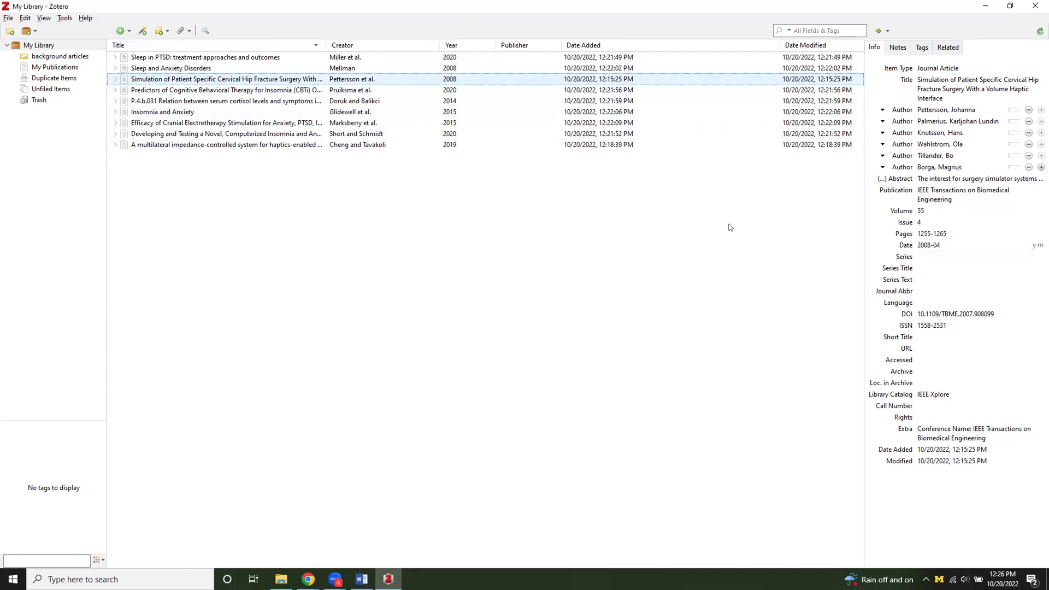
pyautogui.click(964, 68)
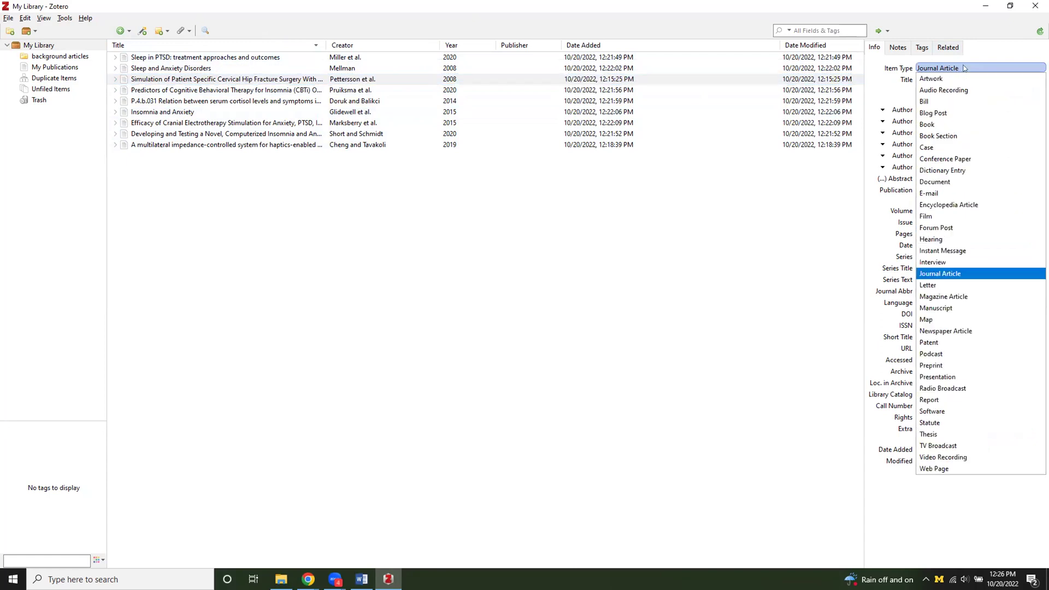
pyautogui.click(965, 67)
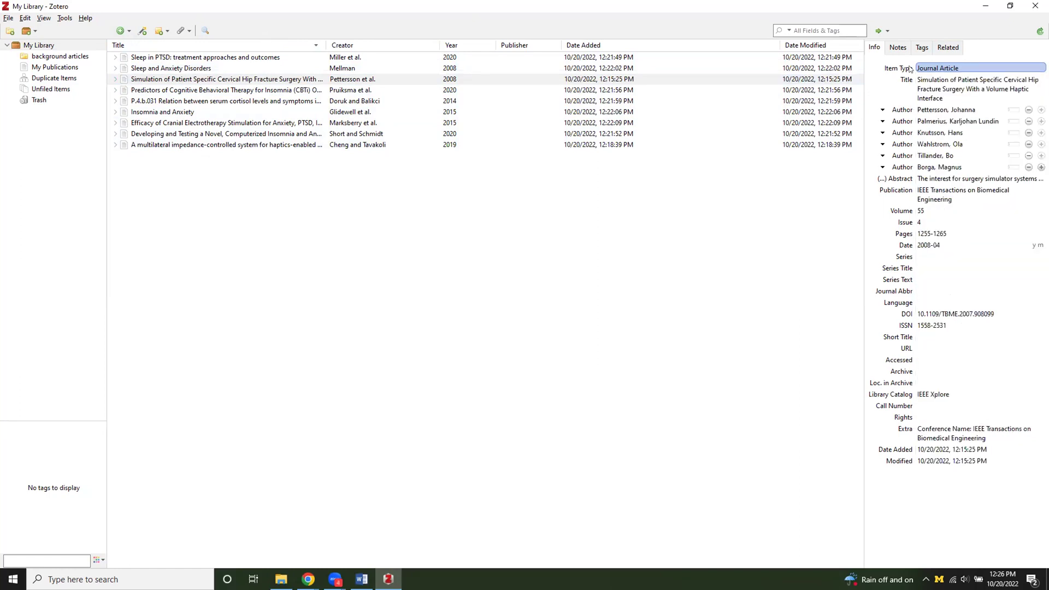
pyautogui.click(948, 67)
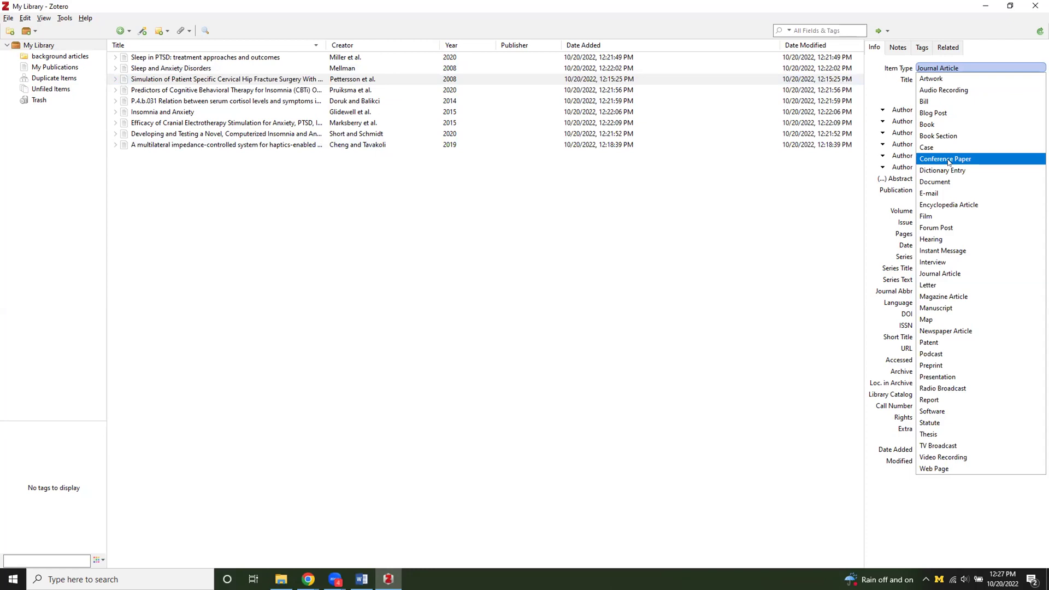
pyautogui.click(949, 69)
pyautogui.press('Tab')
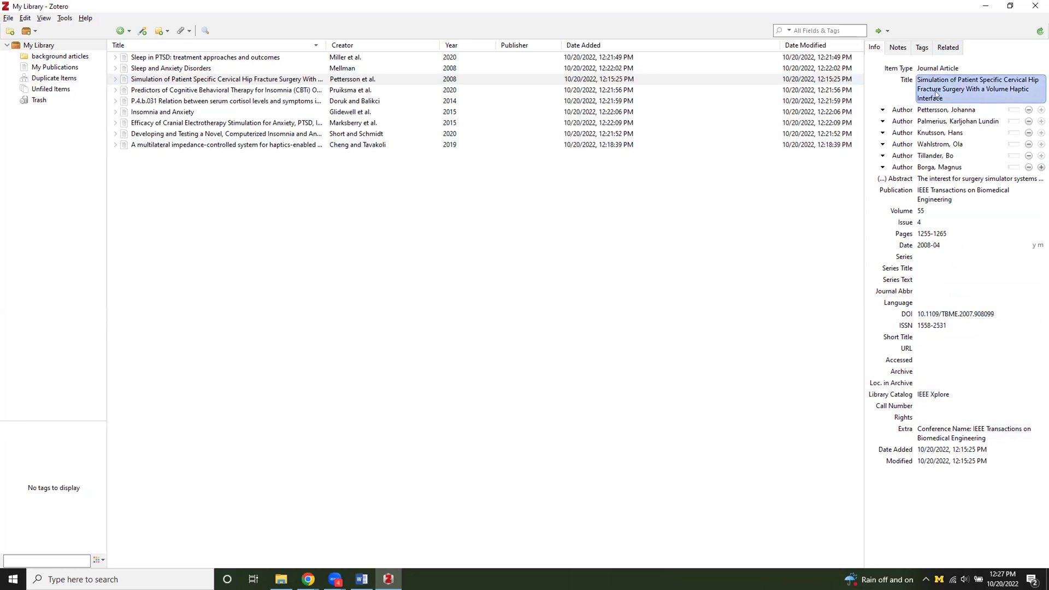
pyautogui.click(284, 207)
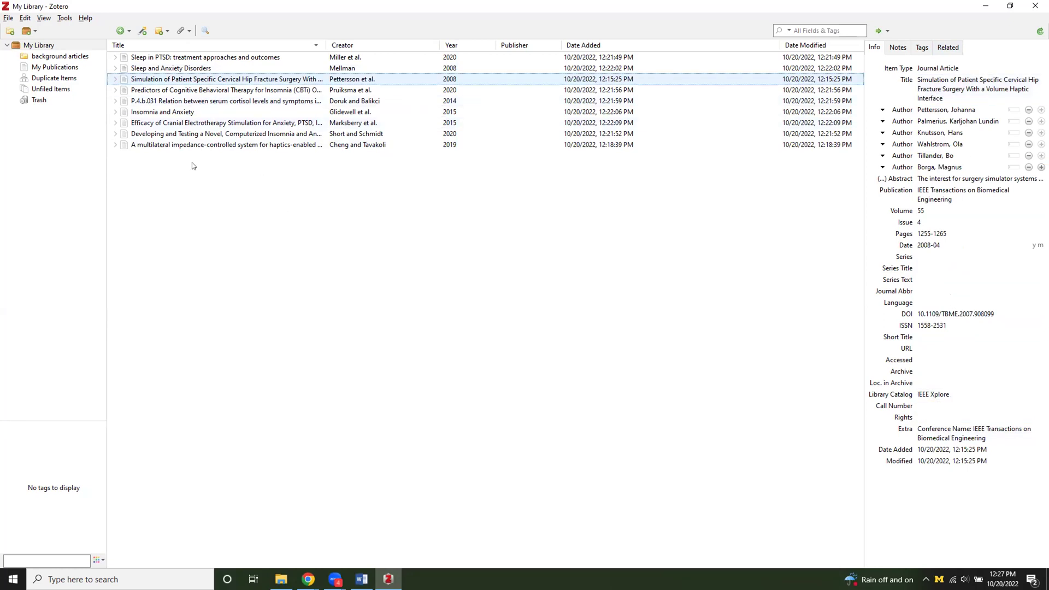
# Step: View the trash contents, then add 3336867.pdf from the "Zotero PDF examples" folder to My Library again and close File Explorer
pyautogui.click(38, 101)
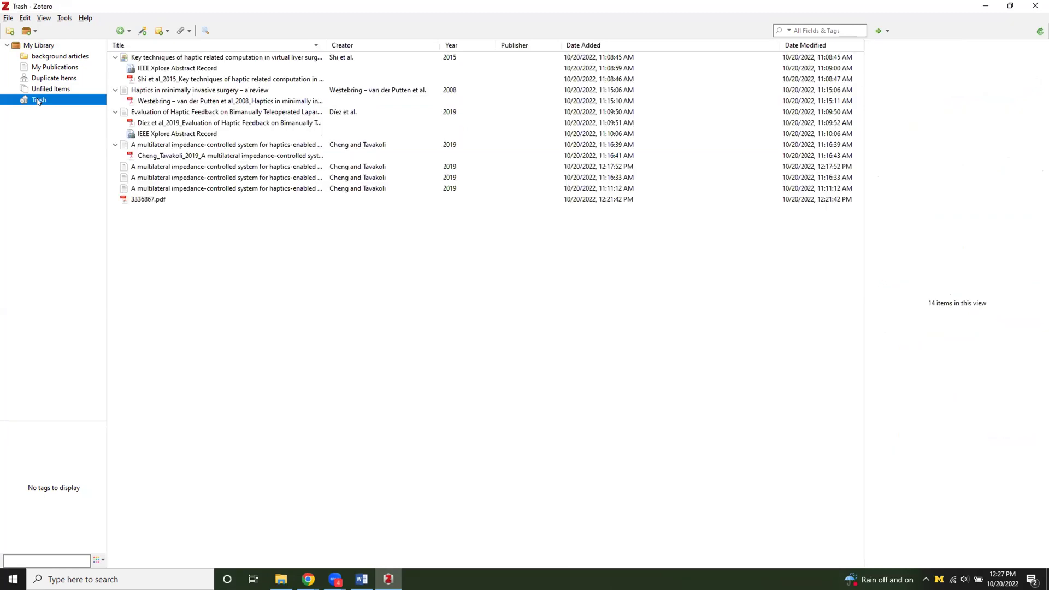
pyautogui.click(33, 47)
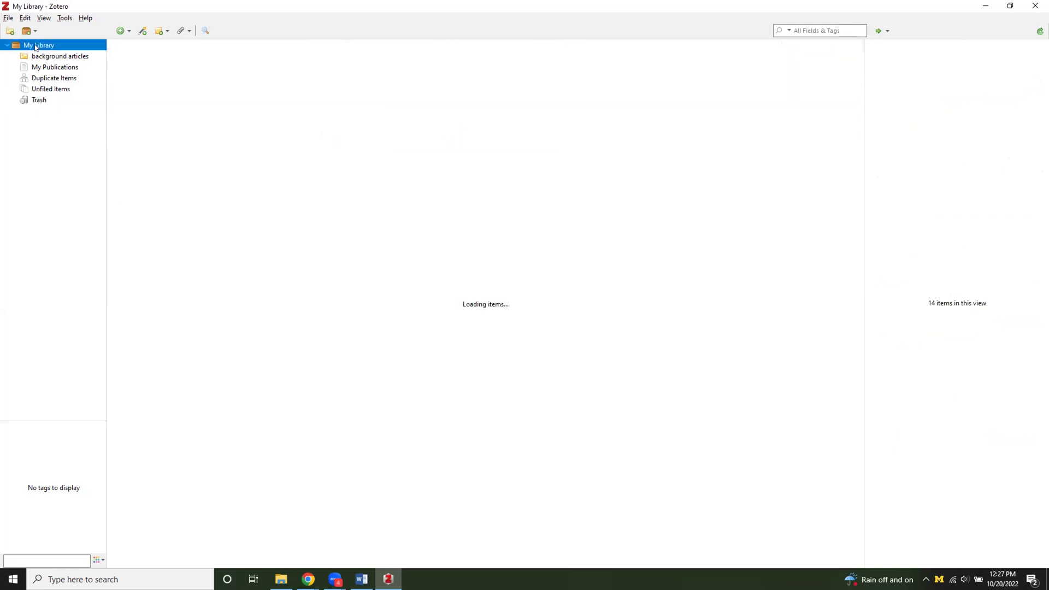
pyautogui.click(281, 577)
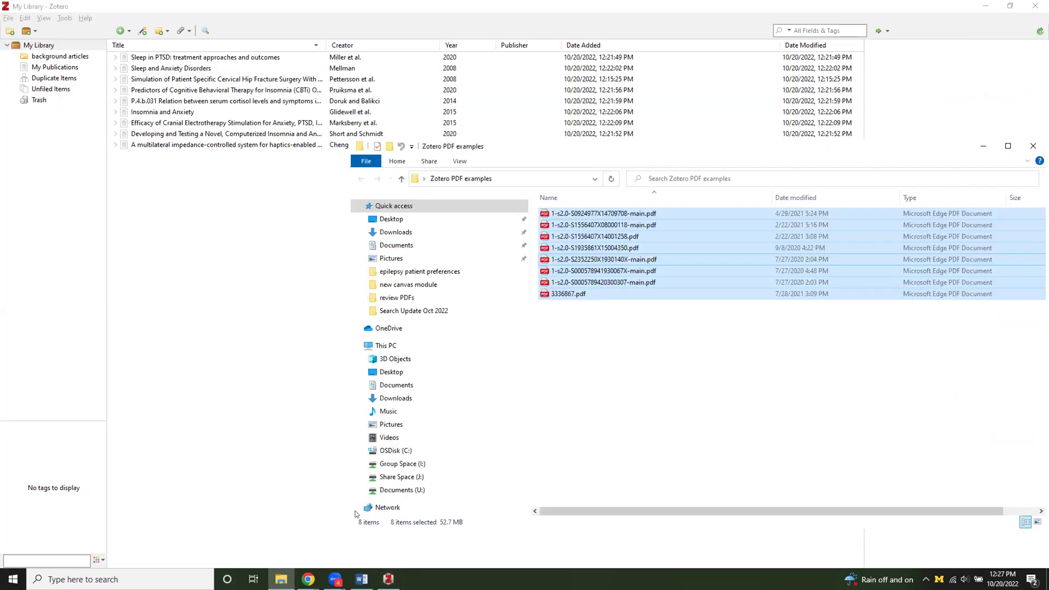
pyautogui.click(607, 344)
pyautogui.click(575, 295)
pyautogui.moveTo(598, 293); pyautogui.dragTo(239, 200)
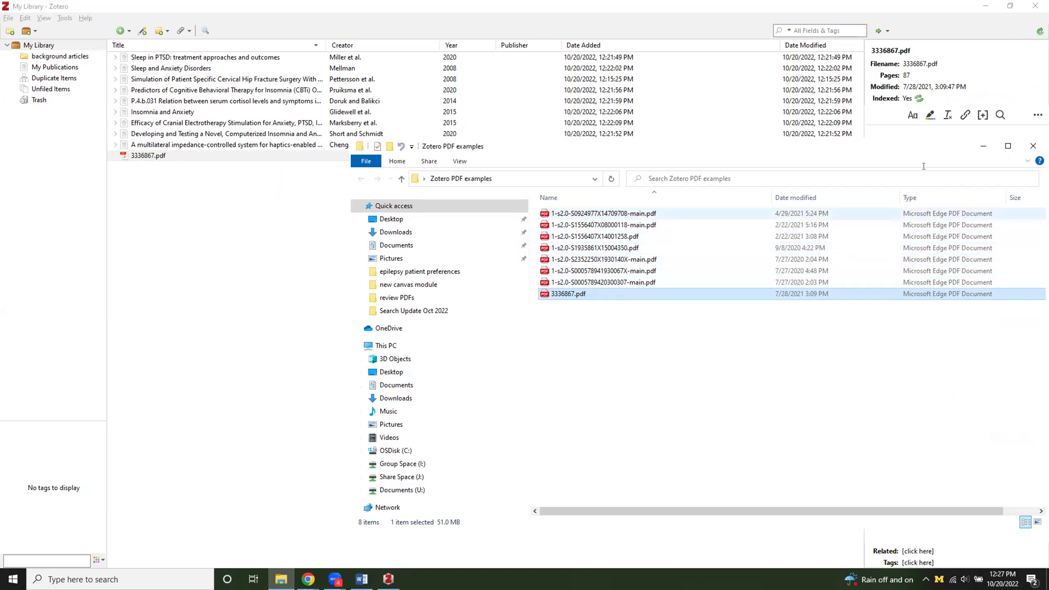
pyautogui.click(1032, 145)
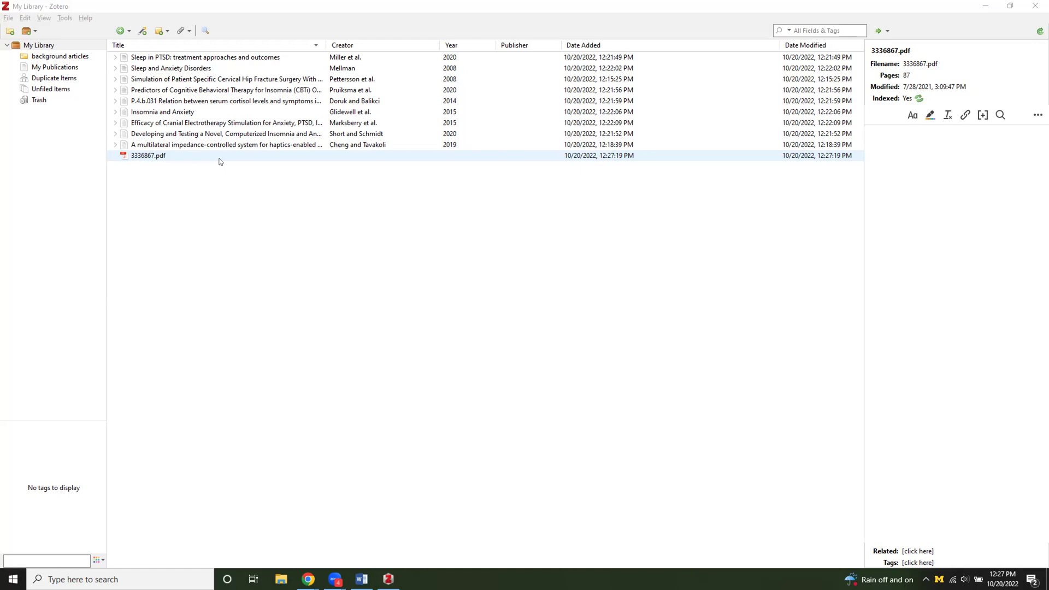
# Step: Move the re-added 3336867.pdf from My Library to the trash and confirm
pyautogui.click(283, 294)
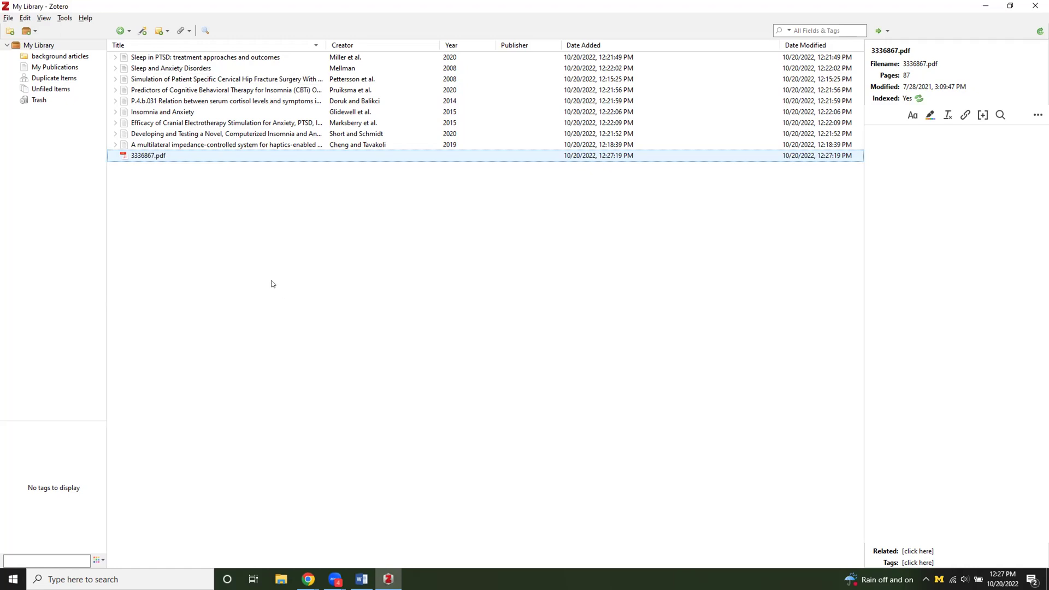
pyautogui.rightClick(185, 157)
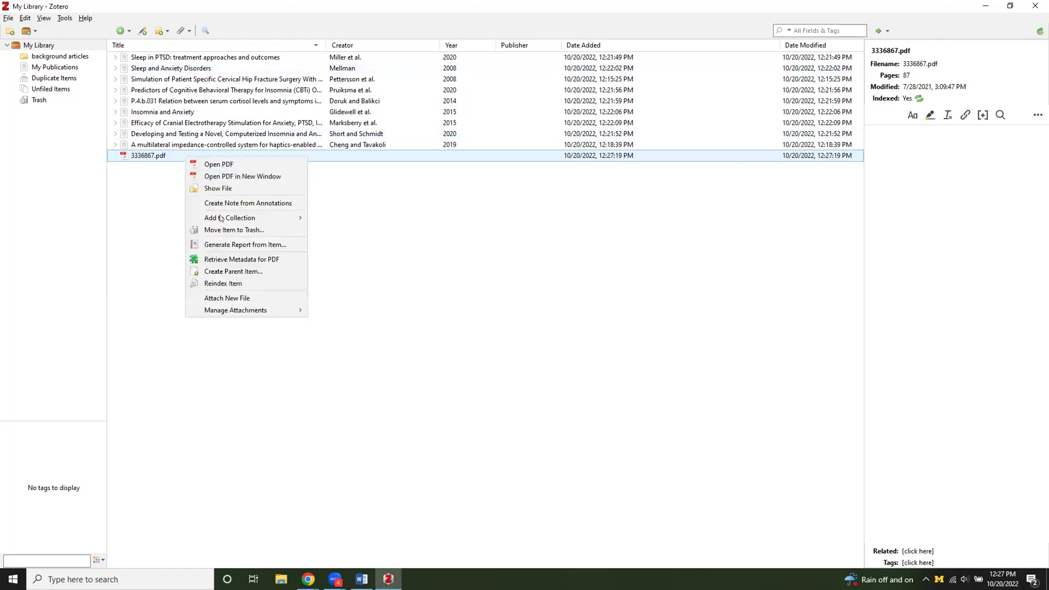
pyautogui.click(231, 230)
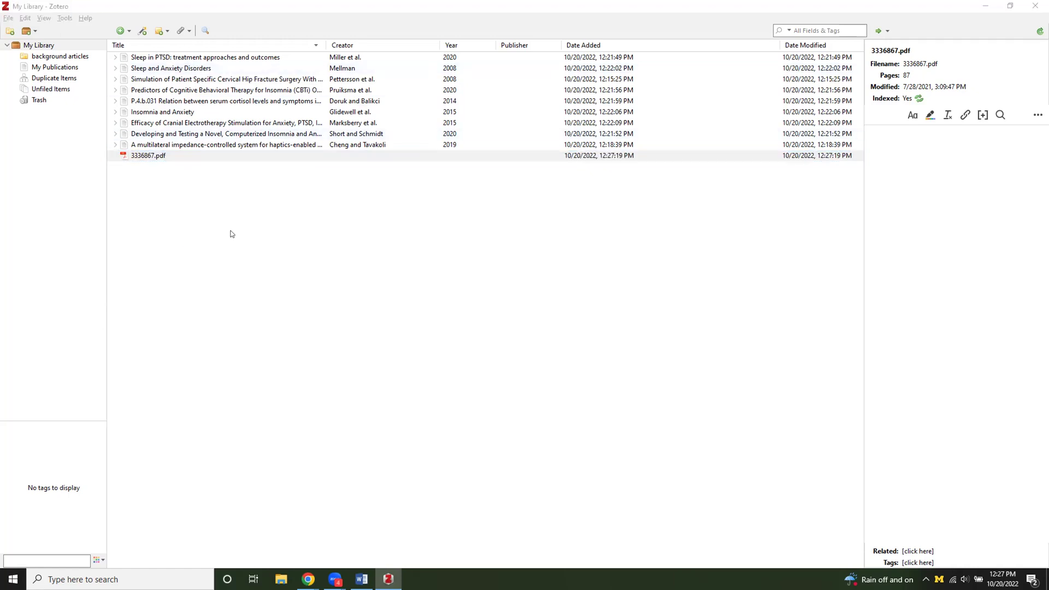
pyautogui.click(498, 300)
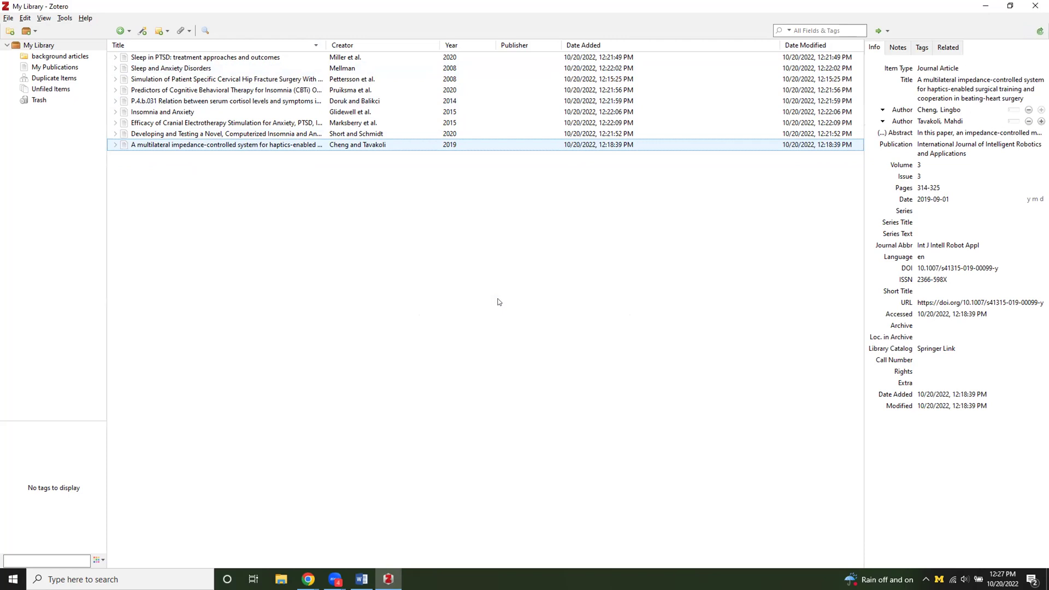
# Step: Add the tag "read" to "Sleep in PTSD: treatment approaches and outcomes"
pyautogui.click(247, 59)
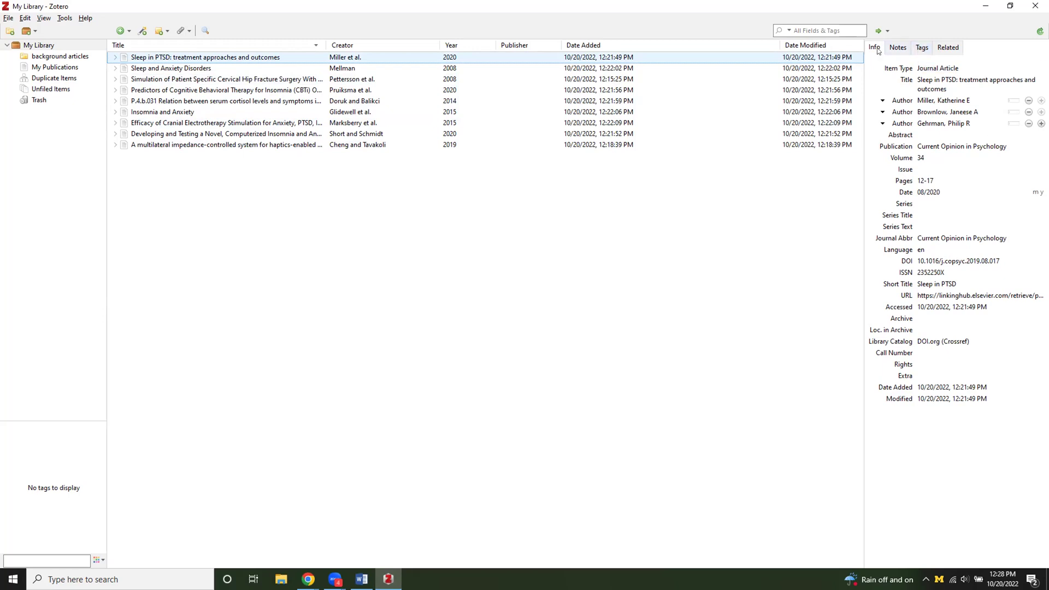
pyautogui.click(921, 51)
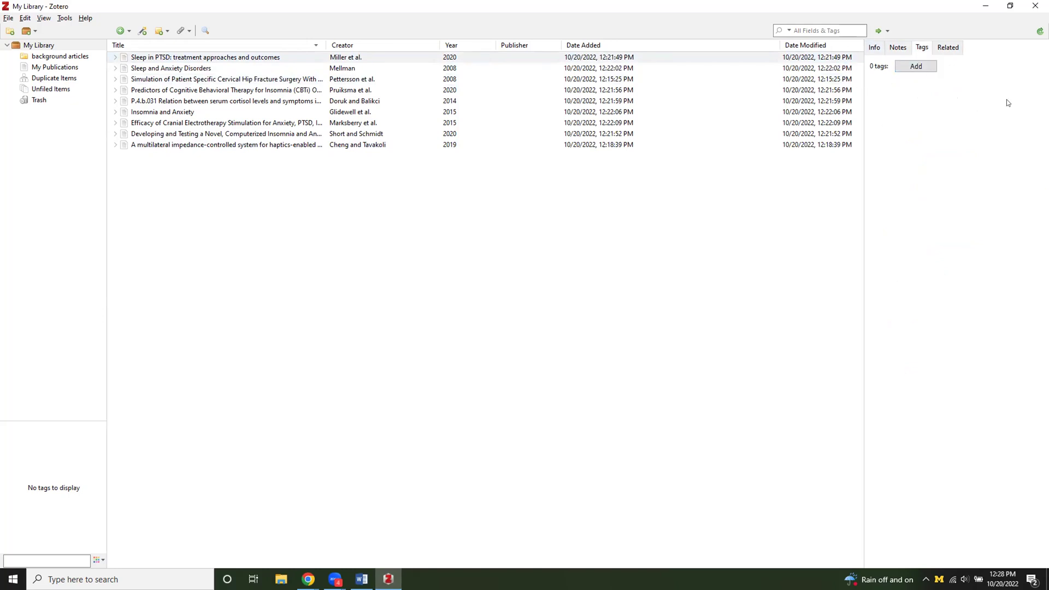
pyautogui.click(922, 66)
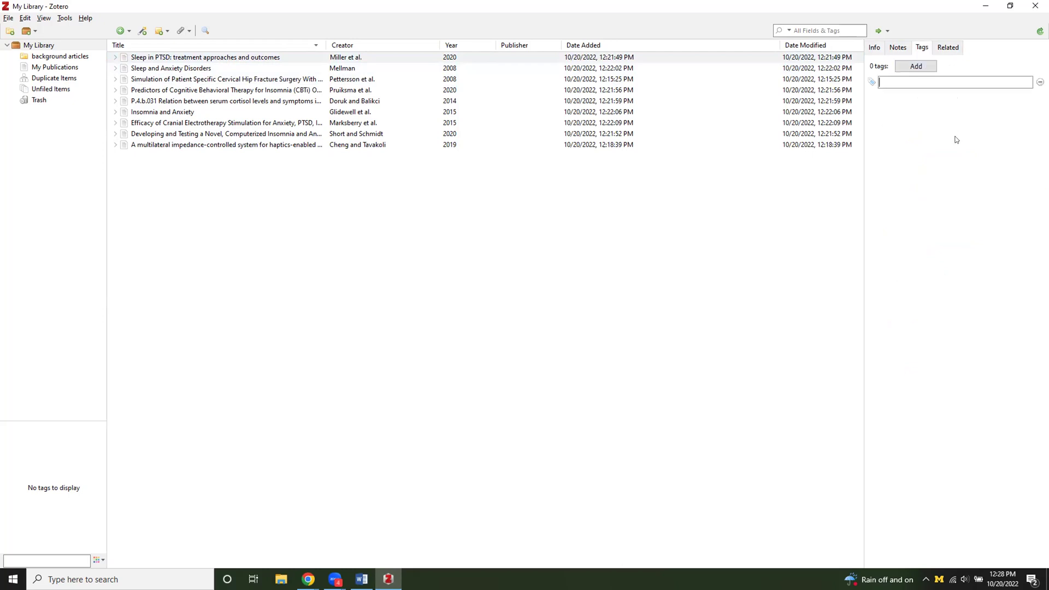
pyautogui.write('read')
pyautogui.press('Return')
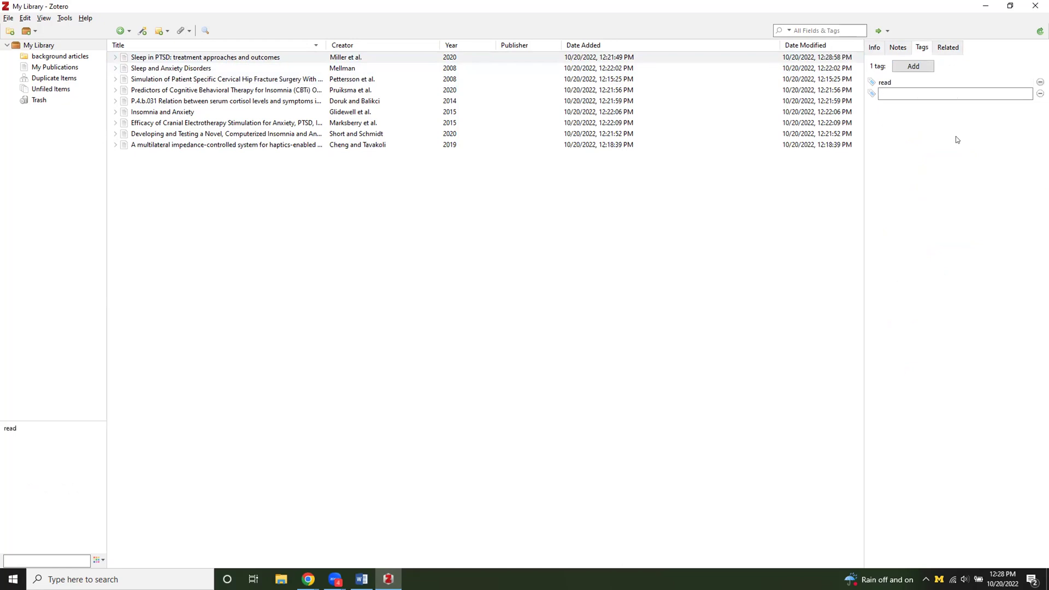
# Step: Add a second tag, "background article", to the "Sleep in PTSD" article
pyautogui.click(906, 84)
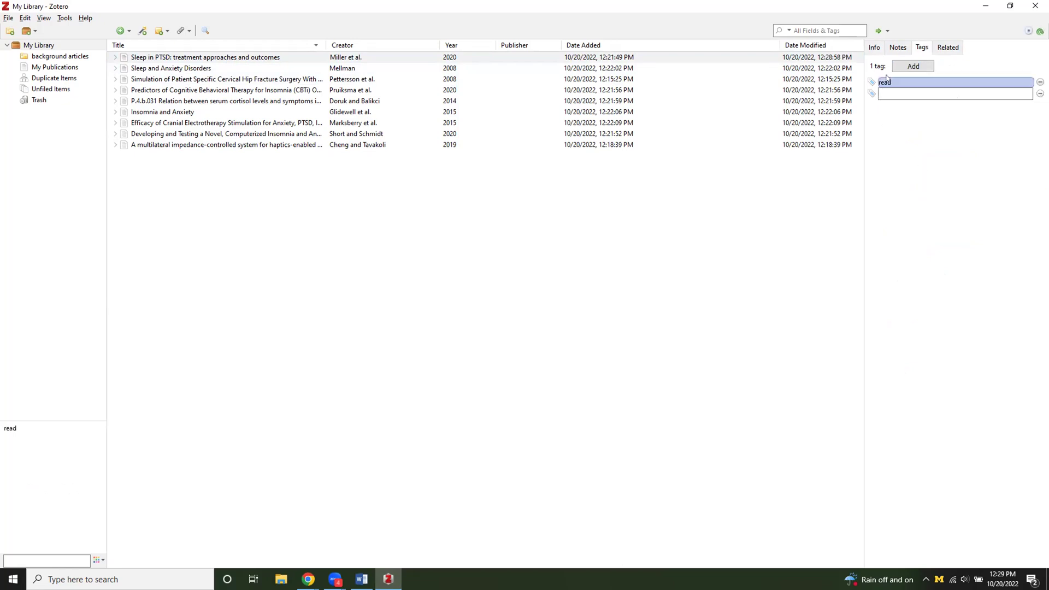
pyautogui.click(877, 154)
pyautogui.click(890, 94)
pyautogui.write('bac')
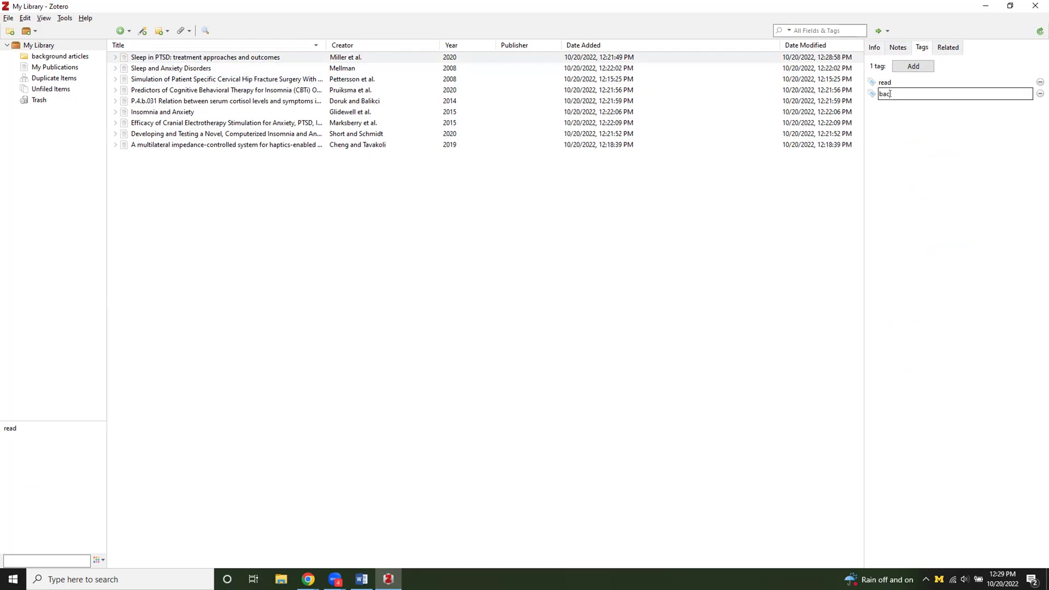
pyautogui.write('kground article')
pyautogui.press('Return')
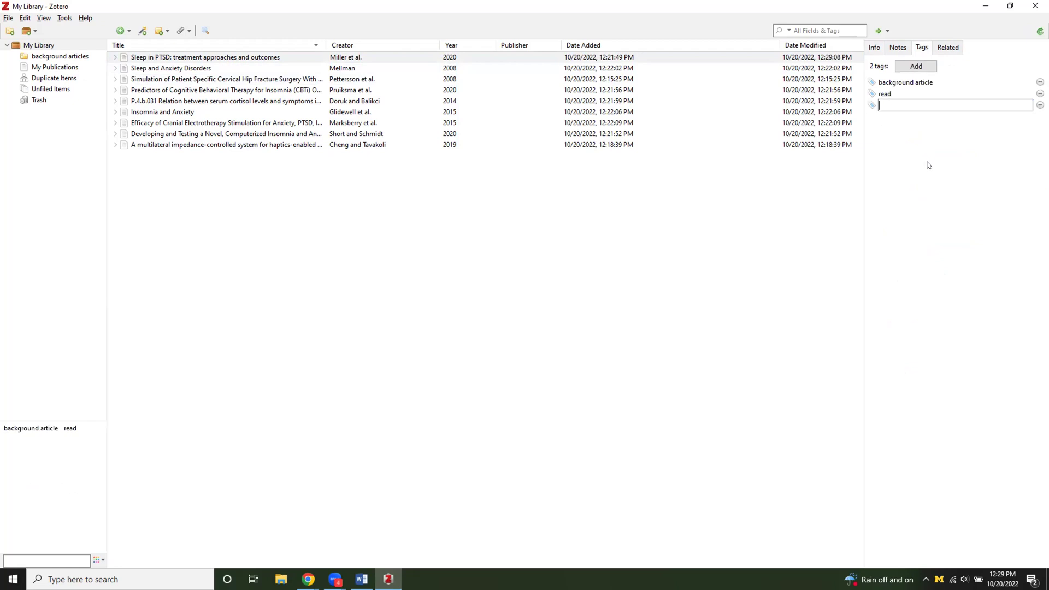
# Step: Tag "Sleep and Anxiety Disorders" as "to read"
pyautogui.click(415, 69)
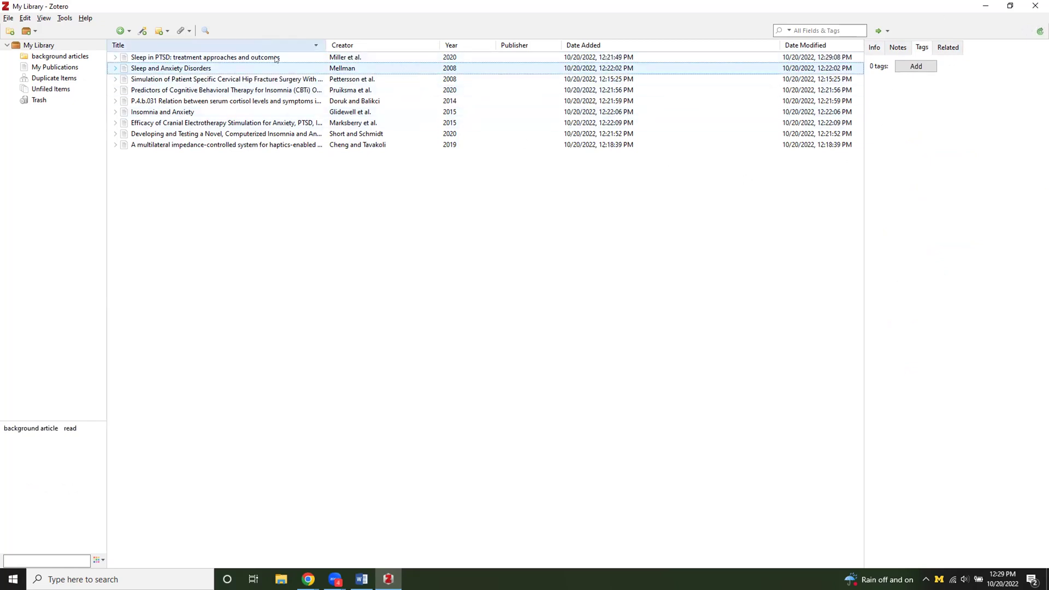
pyautogui.click(918, 67)
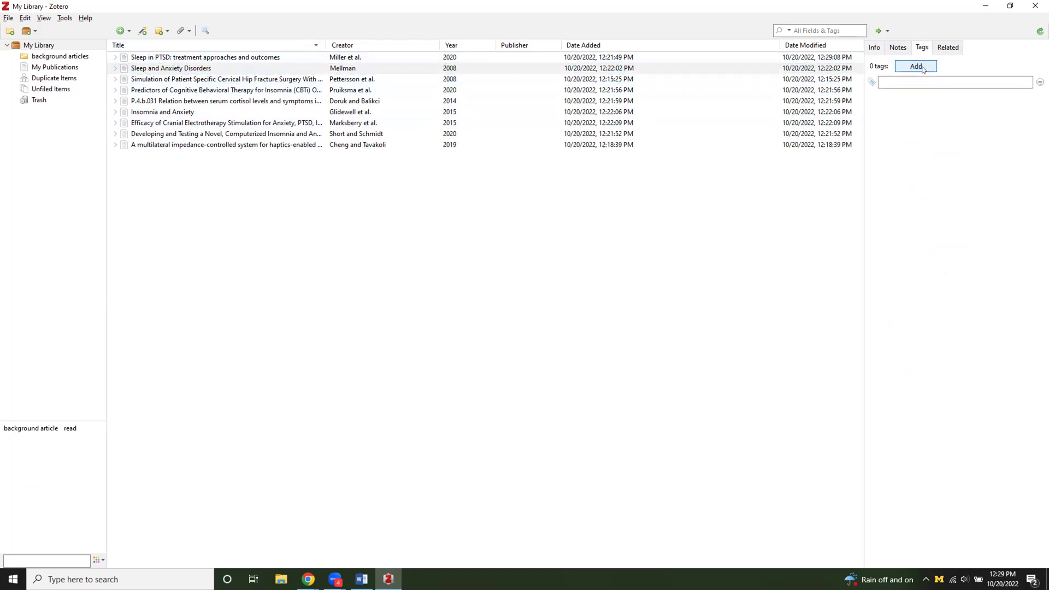
pyautogui.write('to read')
pyautogui.press('Return')
pyautogui.click(788, 228)
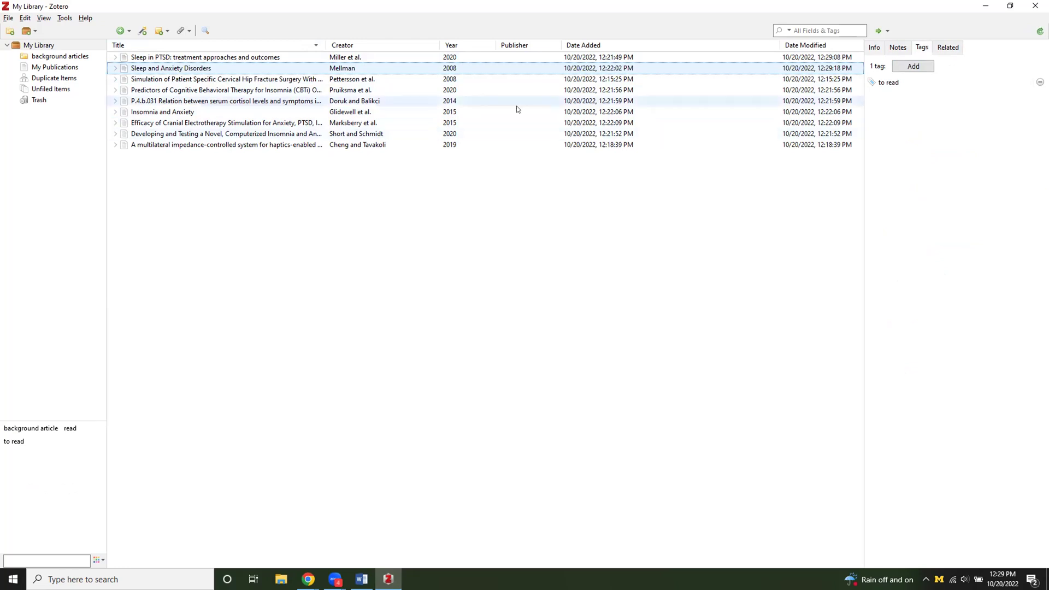
# Step: Tag "Simulation of Patient Specific Cervical Hip Fracture Surgery" as "to read"
pyautogui.click(473, 82)
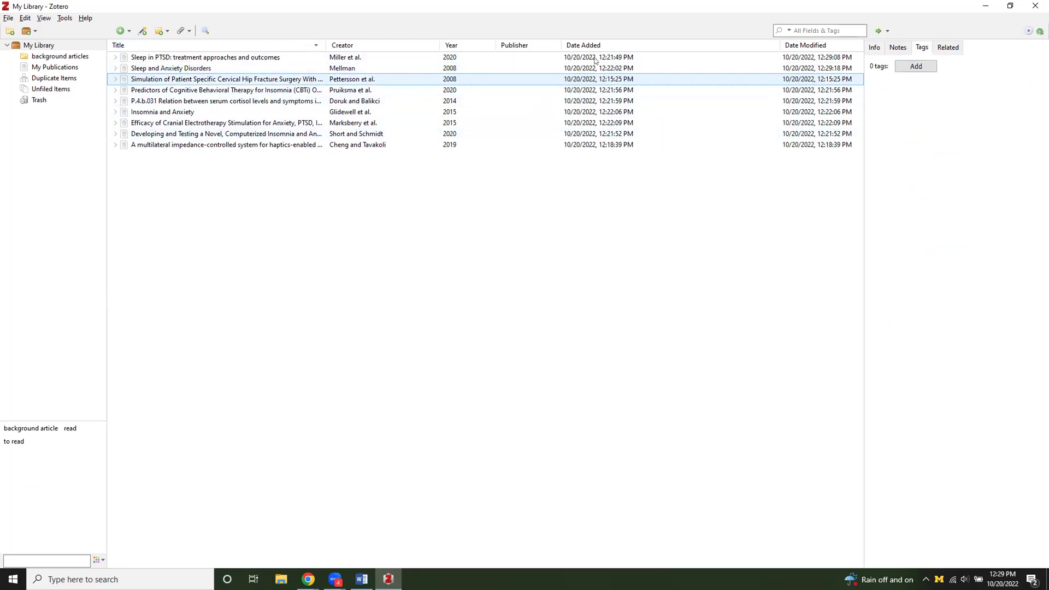
pyautogui.click(914, 66)
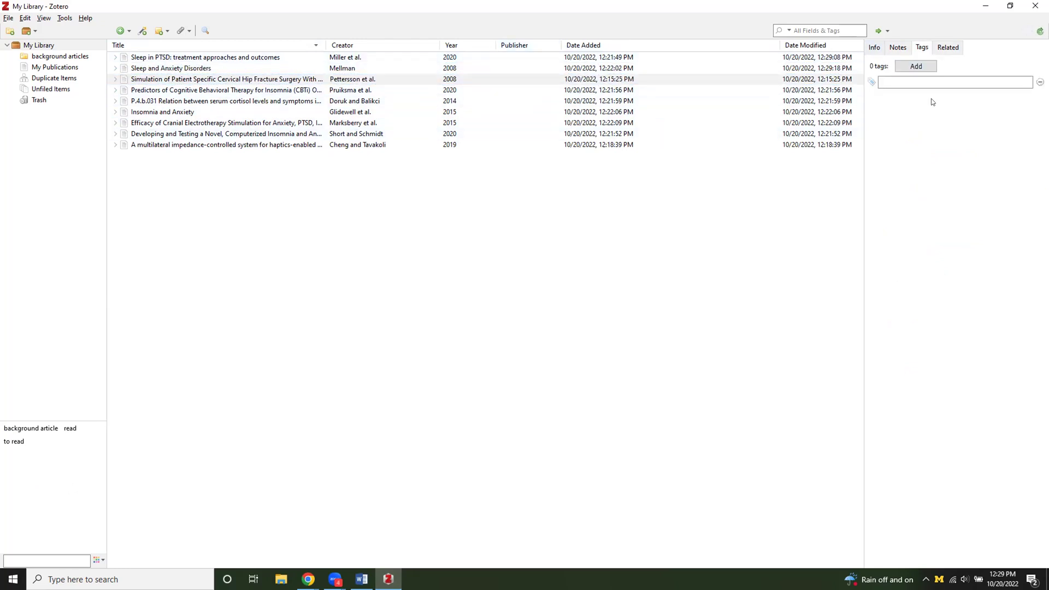
pyautogui.write('to read')
pyautogui.press('Return')
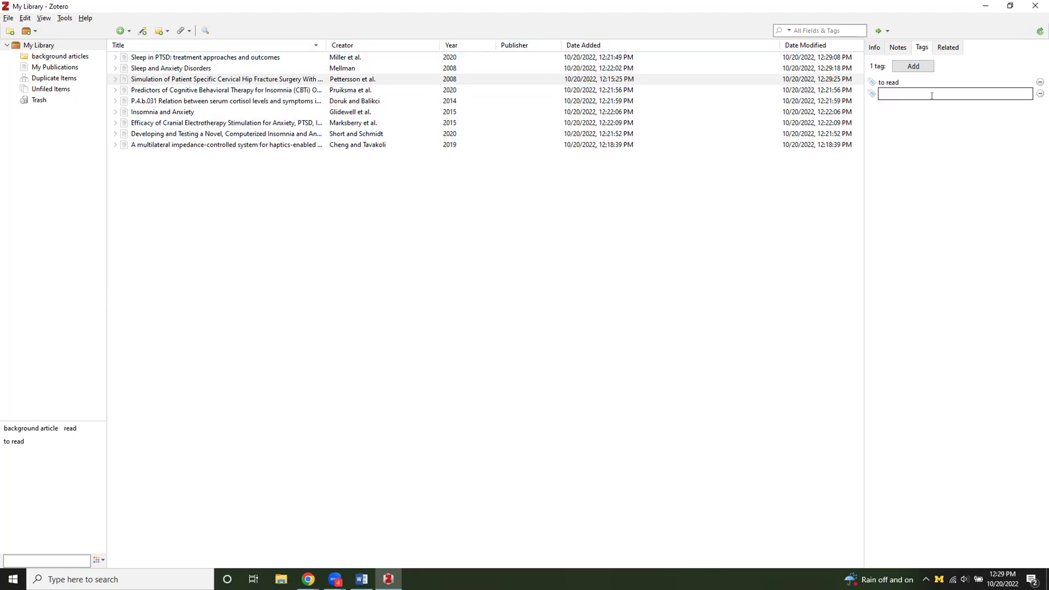
# Step: Tag "Predictors of Cognitive Behavioral Therapy for Insomnia (CBTi)" as "read"
pyautogui.click(441, 90)
pyautogui.click(916, 66)
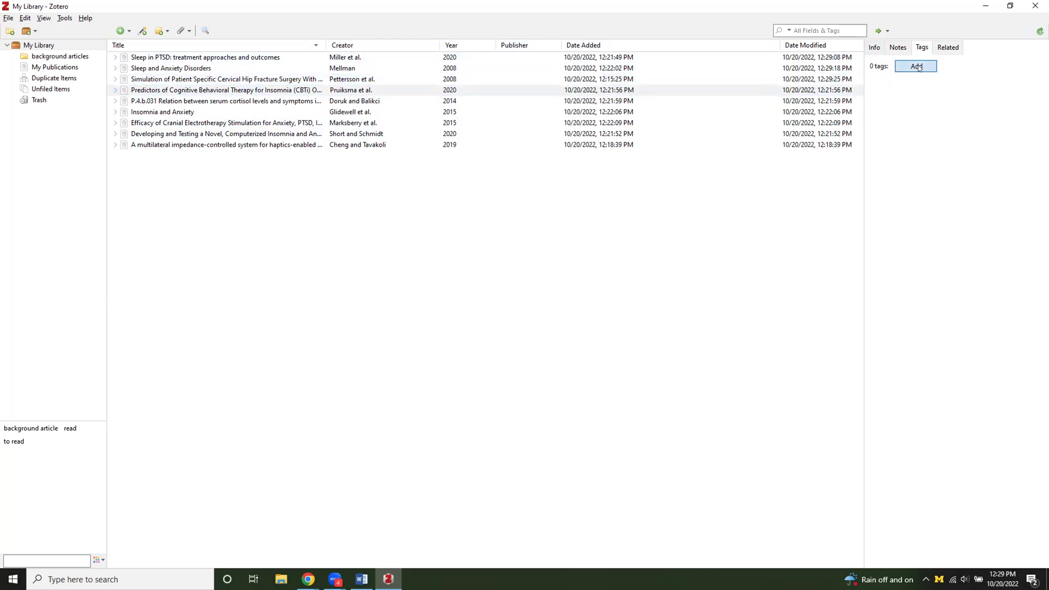
pyautogui.write('read')
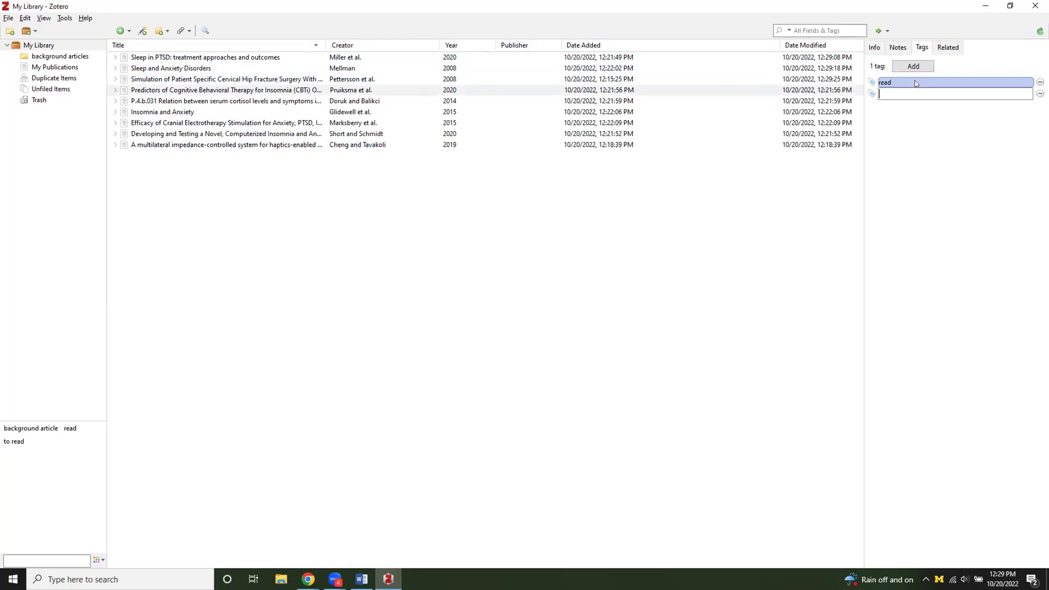
pyautogui.click(816, 205)
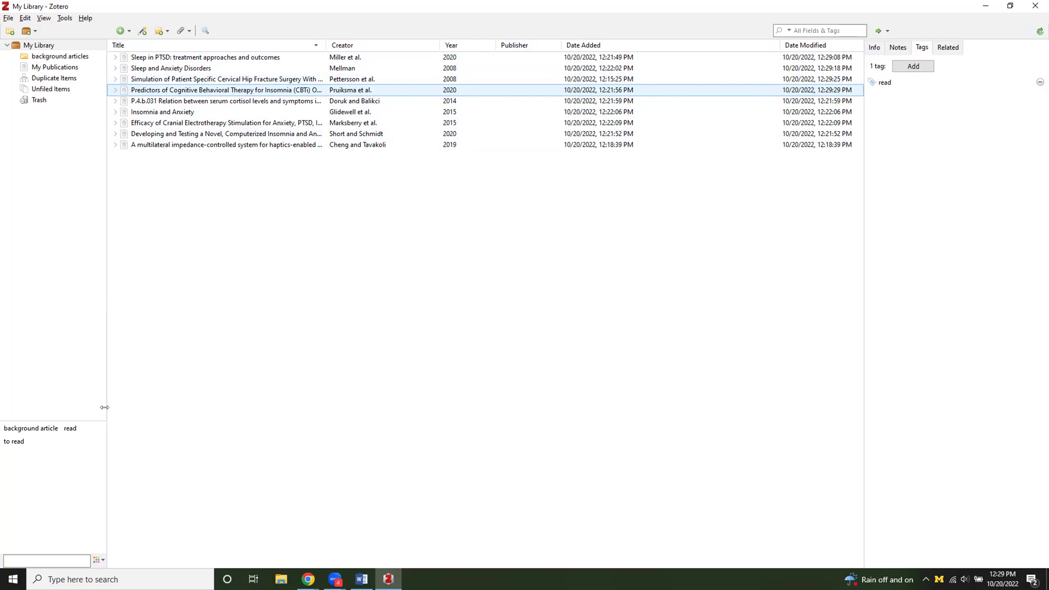
# Step: Filter the library by the "background article" tag, clear that filter, and filter by "to read" instead
pyautogui.click(23, 428)
pyautogui.click(30, 428)
pyautogui.click(21, 442)
pyautogui.click(13, 442)
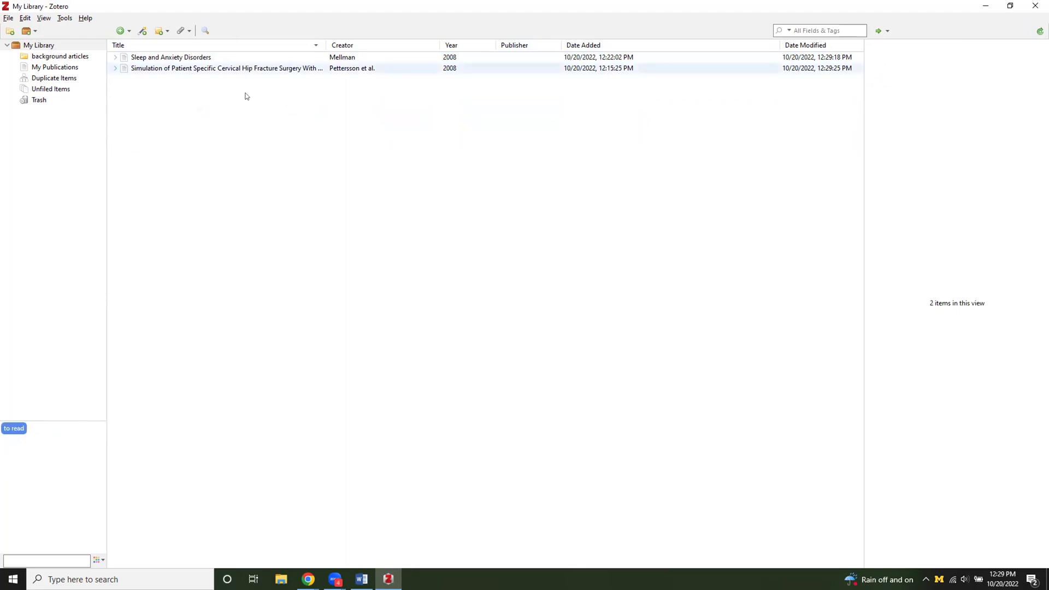
# Step: Open the PDF of "Sleep and Anxiety Disorders" from the filtered items and close it again
pyautogui.click(293, 57)
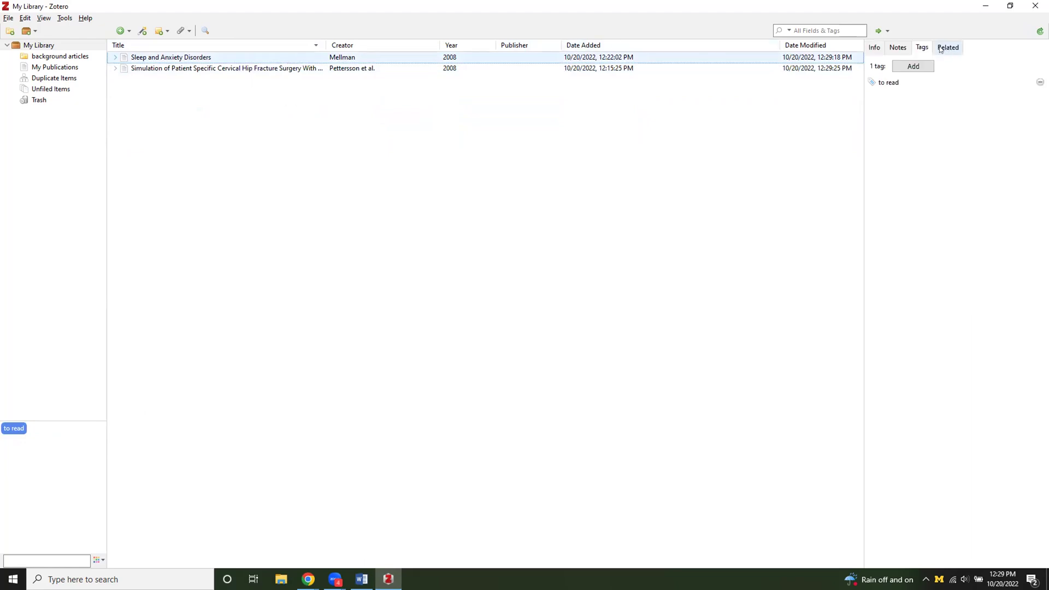
pyautogui.doubleClick(325, 58)
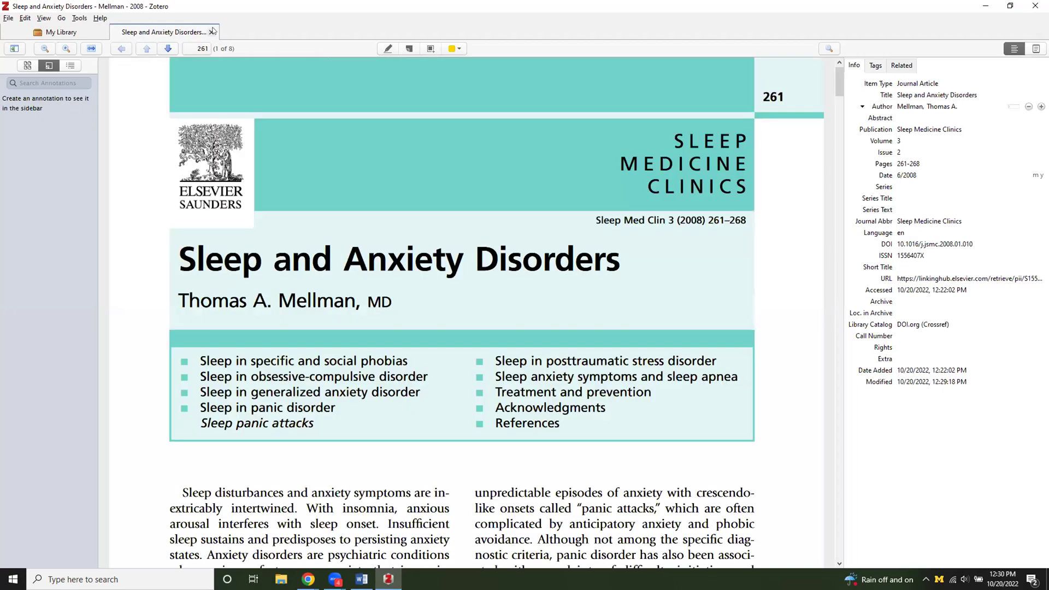
pyautogui.click(212, 32)
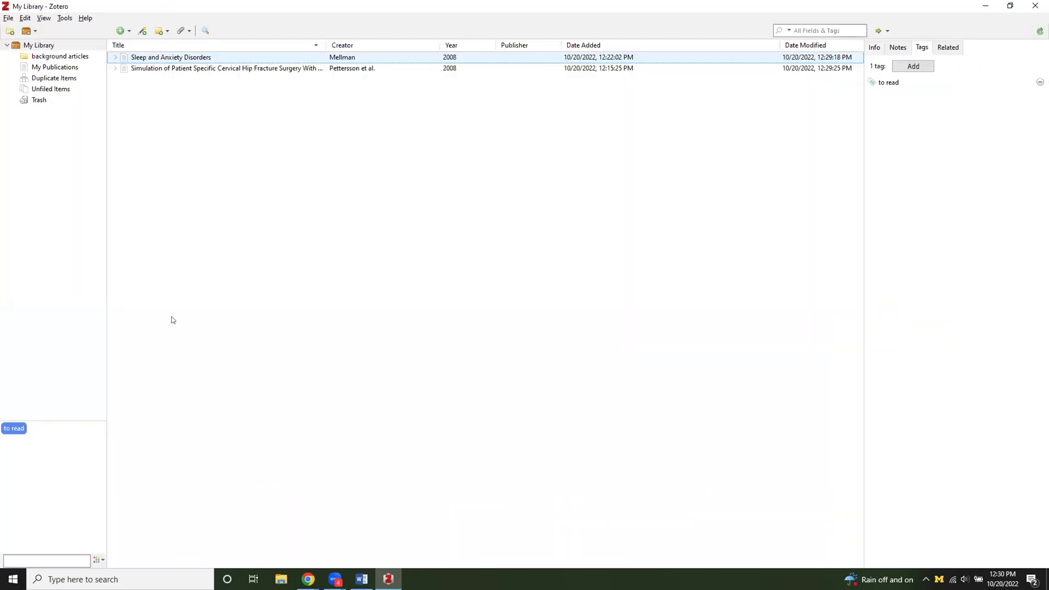
# Step: Clear the "to read" tag filter so that the full library is listed again
pyautogui.hotkey('shift', 'Down')
pyautogui.hotkey('shift', 'Up')
pyautogui.hotkey('shift', 'Down')
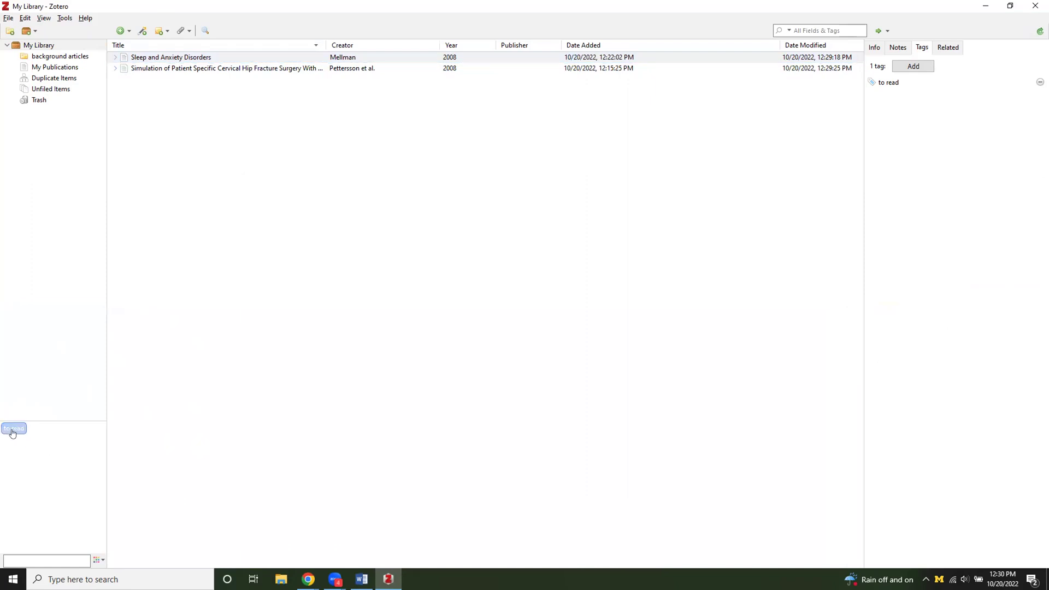
pyautogui.click(12, 430)
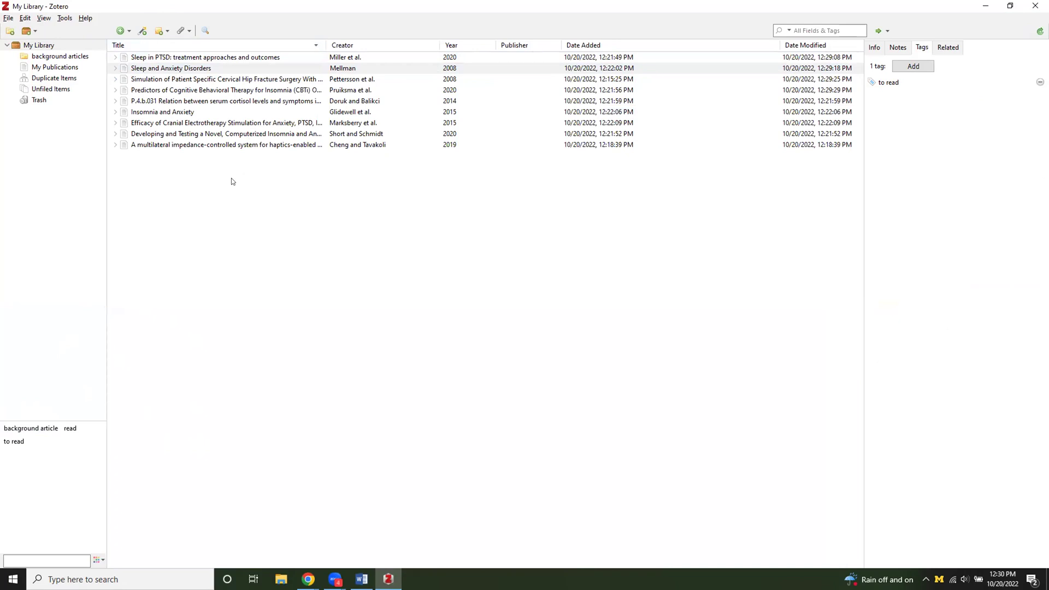
pyautogui.click(238, 214)
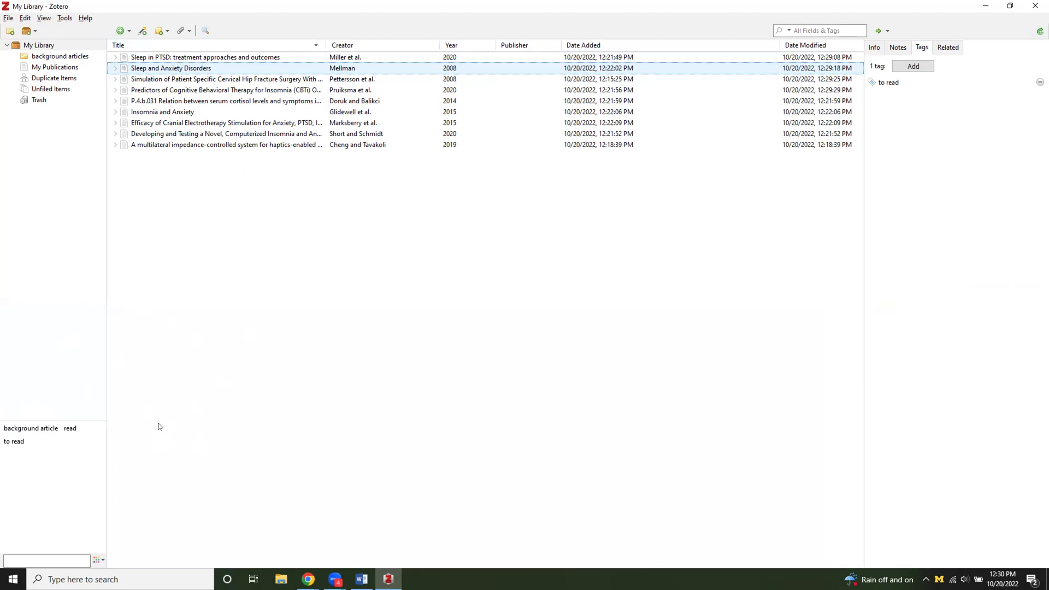
# Step: Assign the teal green color to the "read" tag at position 1
pyautogui.rightClick(70, 435)
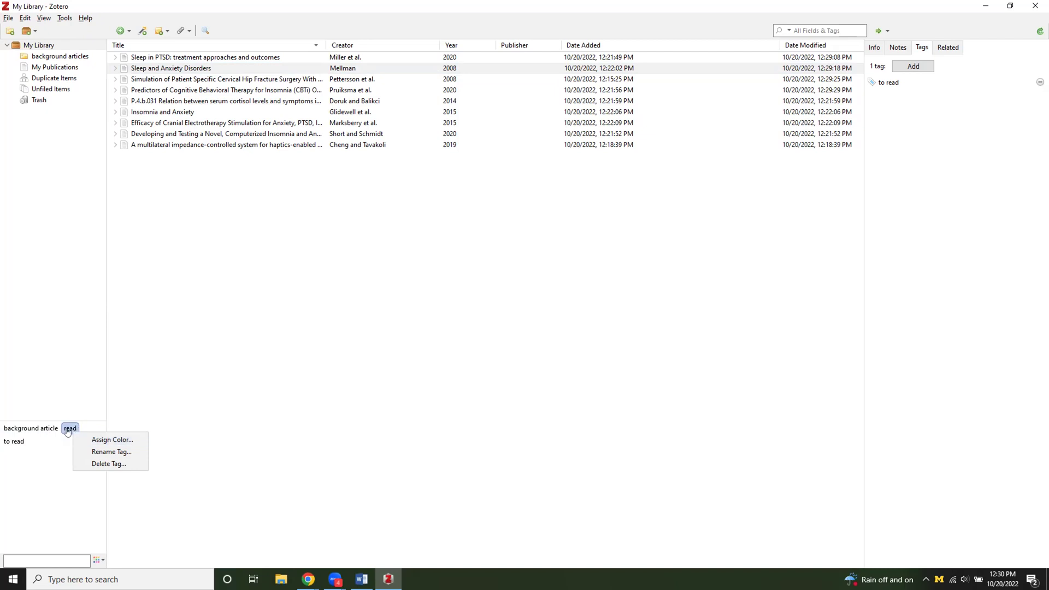
pyautogui.click(129, 440)
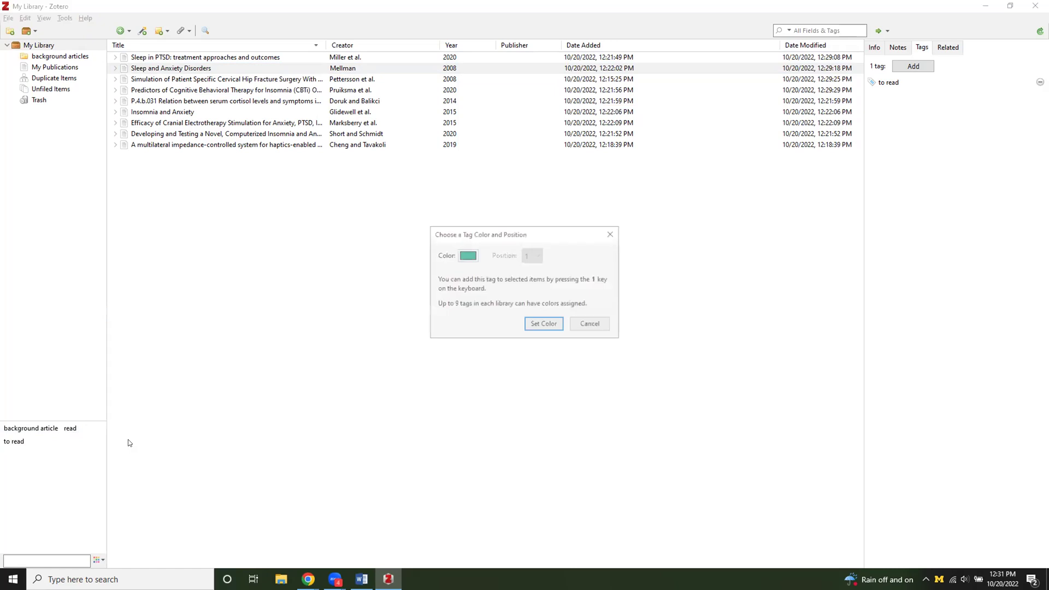
pyautogui.click(470, 257)
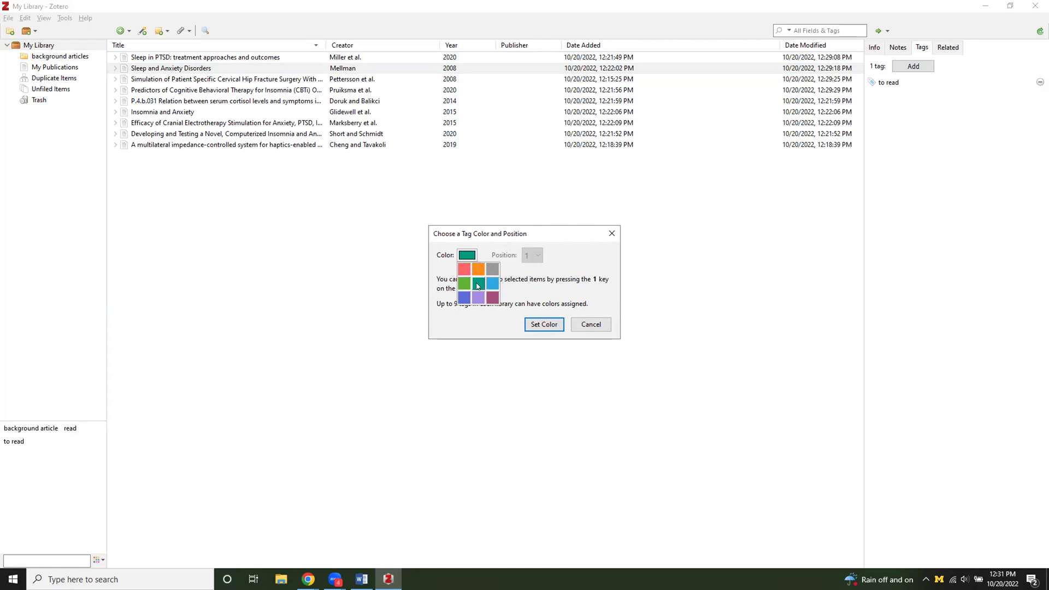
pyautogui.click(472, 253)
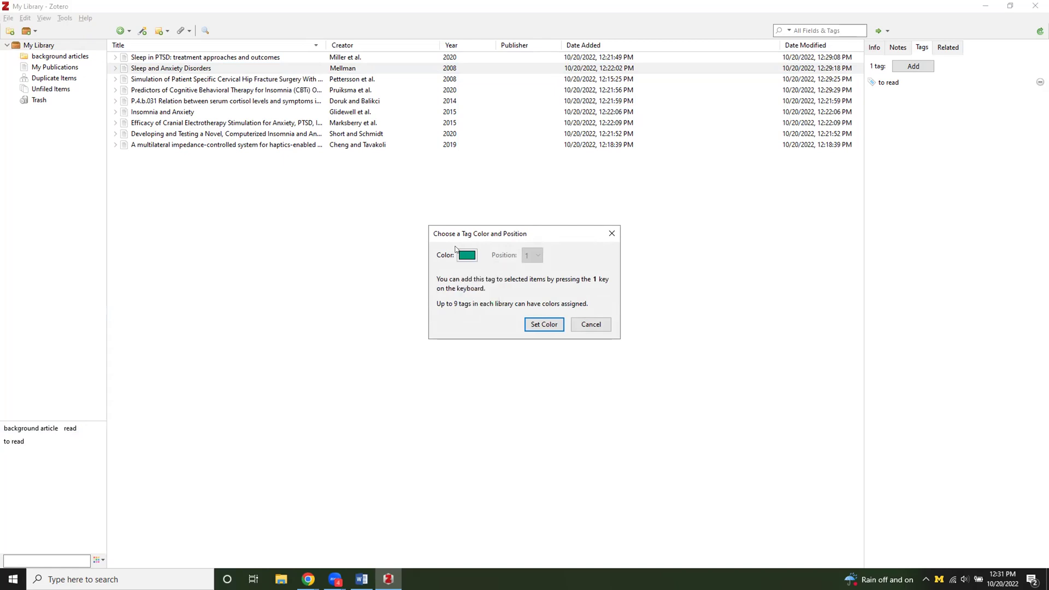
pyautogui.click(544, 325)
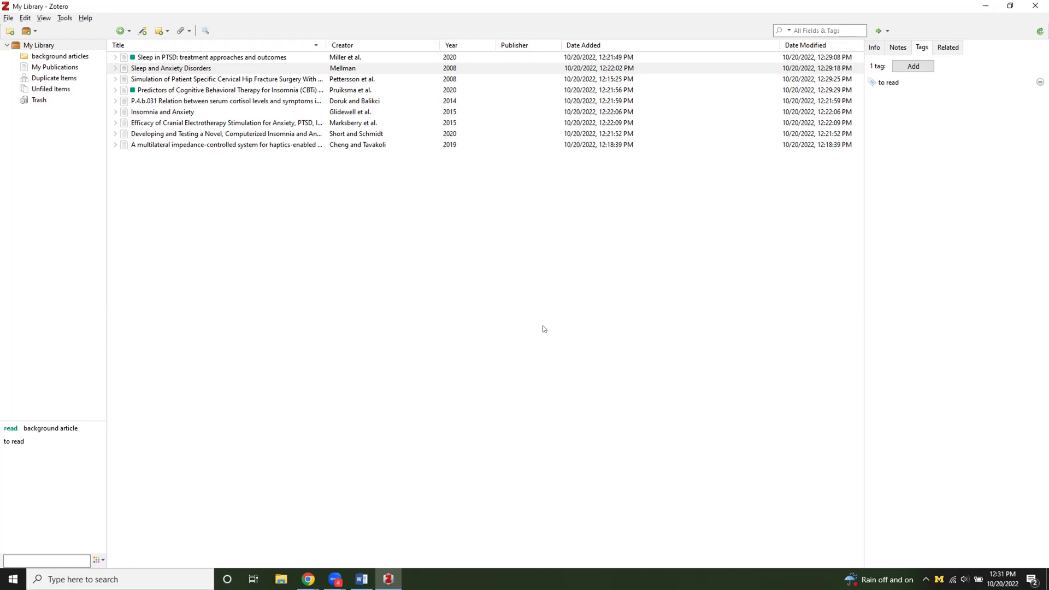
# Step: Check the "read" tag as a filter, then assign the blue color to the "to read" tag
pyautogui.click(9, 430)
pyautogui.click(8, 435)
pyautogui.rightClick(15, 442)
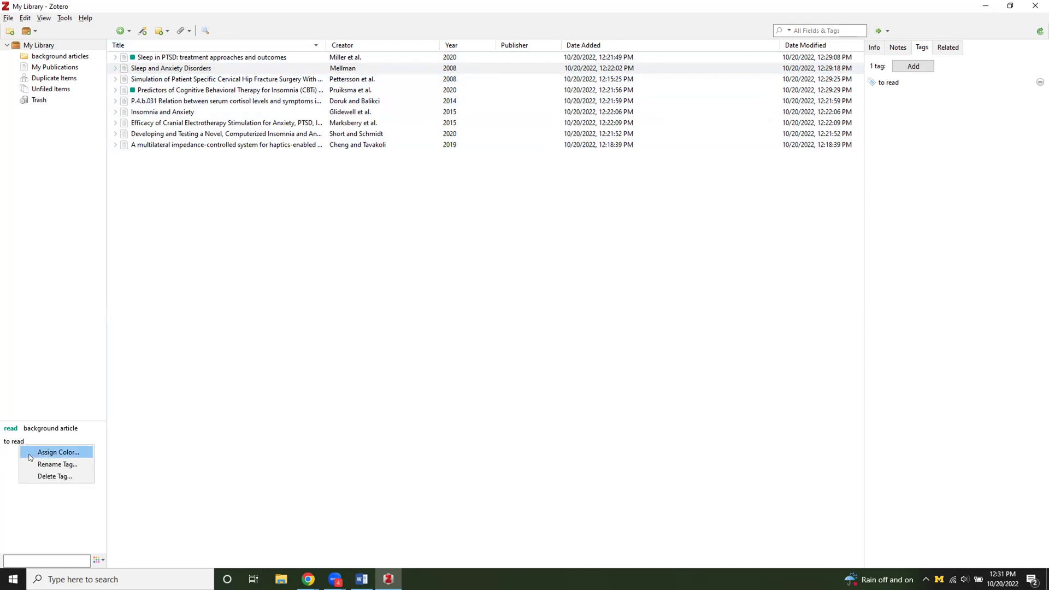
pyautogui.click(53, 453)
pyautogui.click(535, 325)
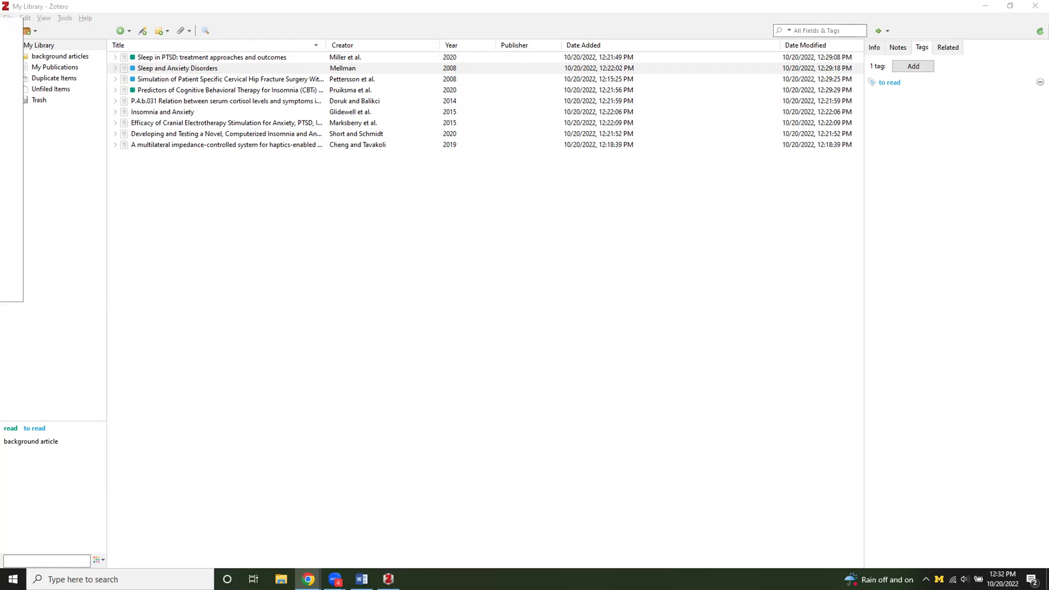
# Step: Switch to Chrome and open the login page of zotero.org
pyautogui.moveTo(0, 34); pyautogui.dragTo(412, 134)
pyautogui.click(615, 126)
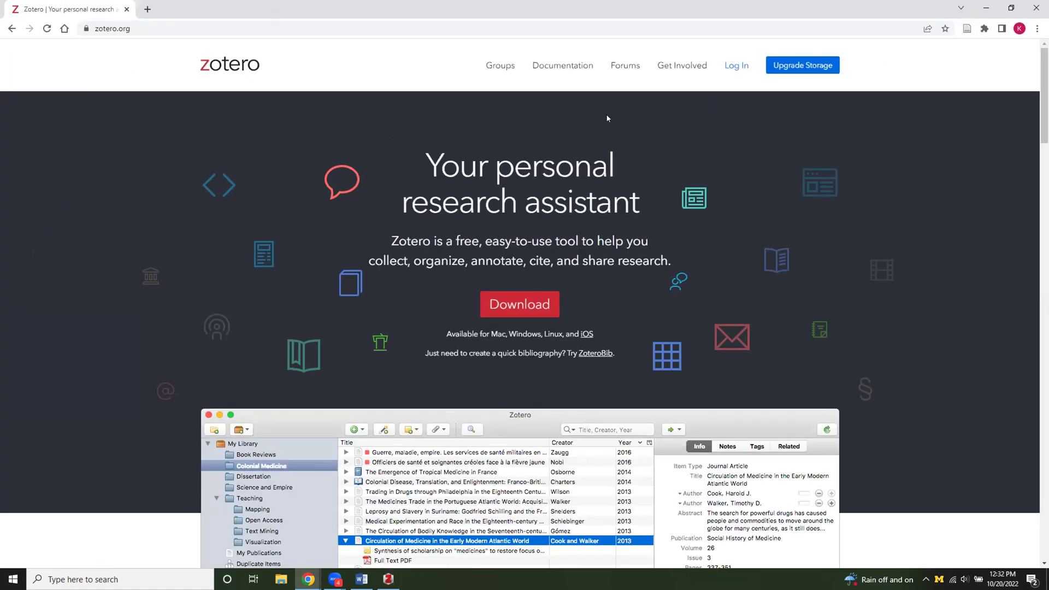
pyautogui.click(730, 68)
# Step: Log in to the Zotero website by entering the account username and password
pyautogui.click(486, 181)
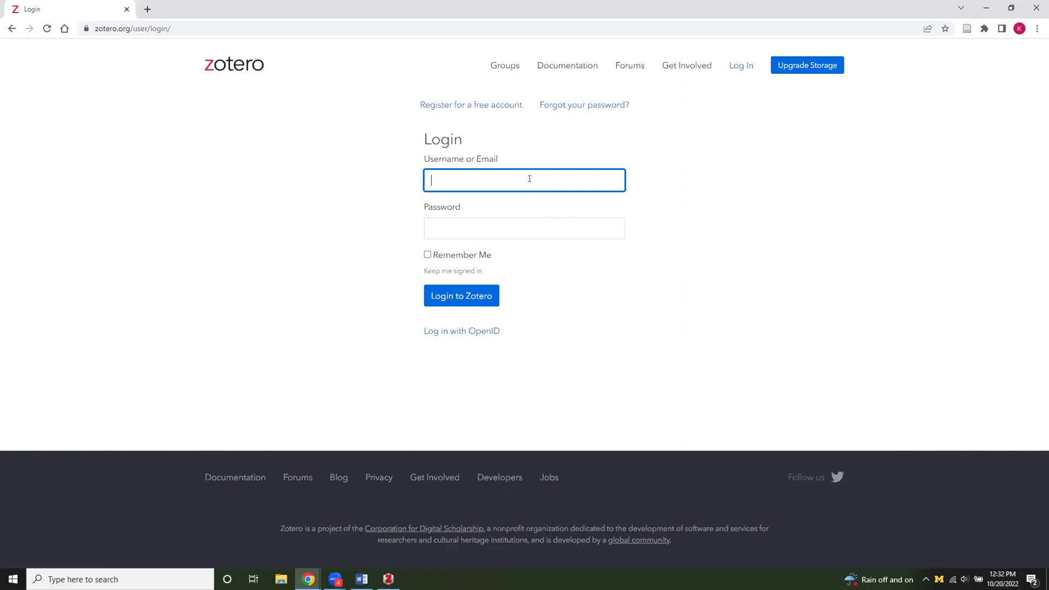
pyautogui.write('k')
pyautogui.press('BackSpace')
pyautogui.write('kv.training')
pyautogui.press('Tab')
pyautogui.write('•')
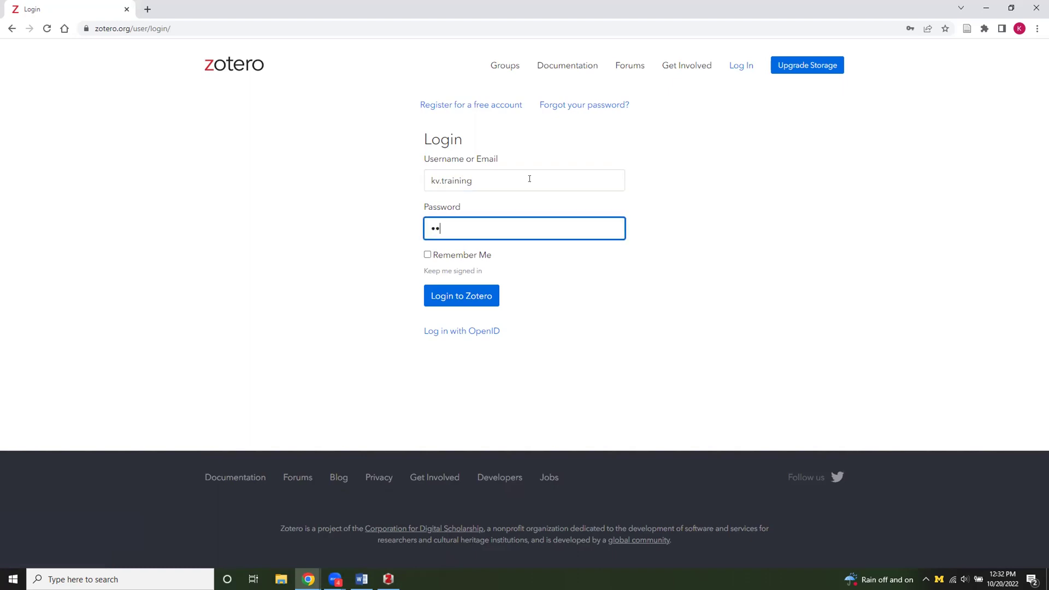
pyautogui.write('••••••••••••••')
pyautogui.press('Return')
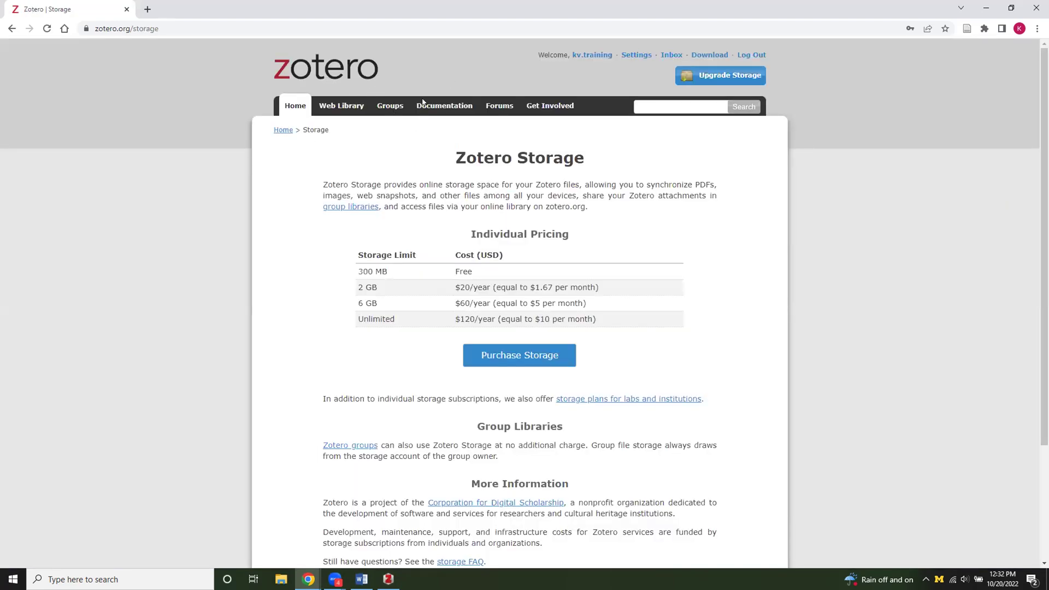
# Step: Create a new Zotero group named "Example group" with private membership
pyautogui.click(393, 108)
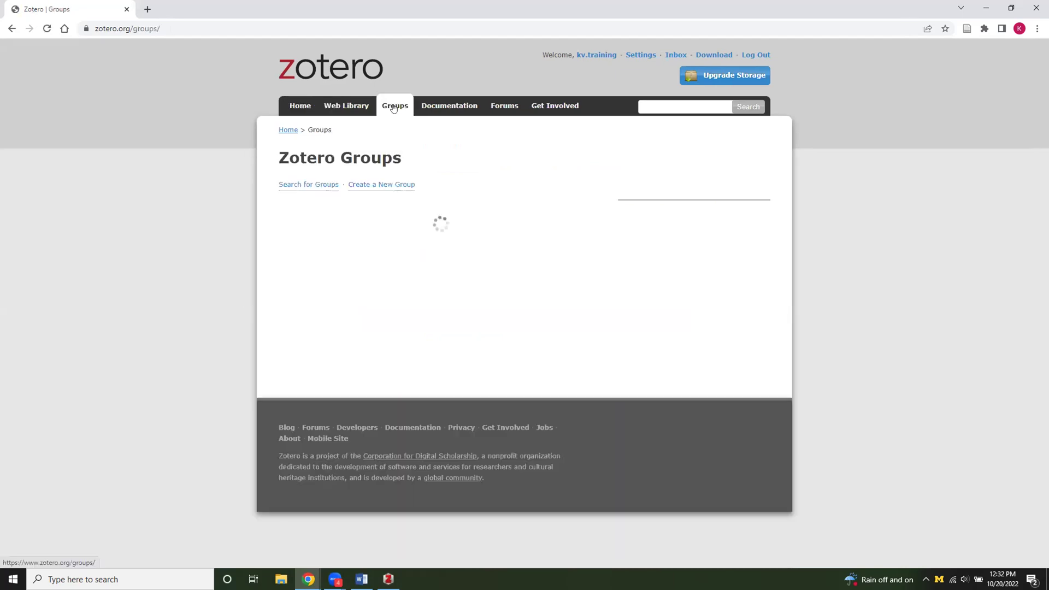
pyautogui.scroll(-2, 382, 109)
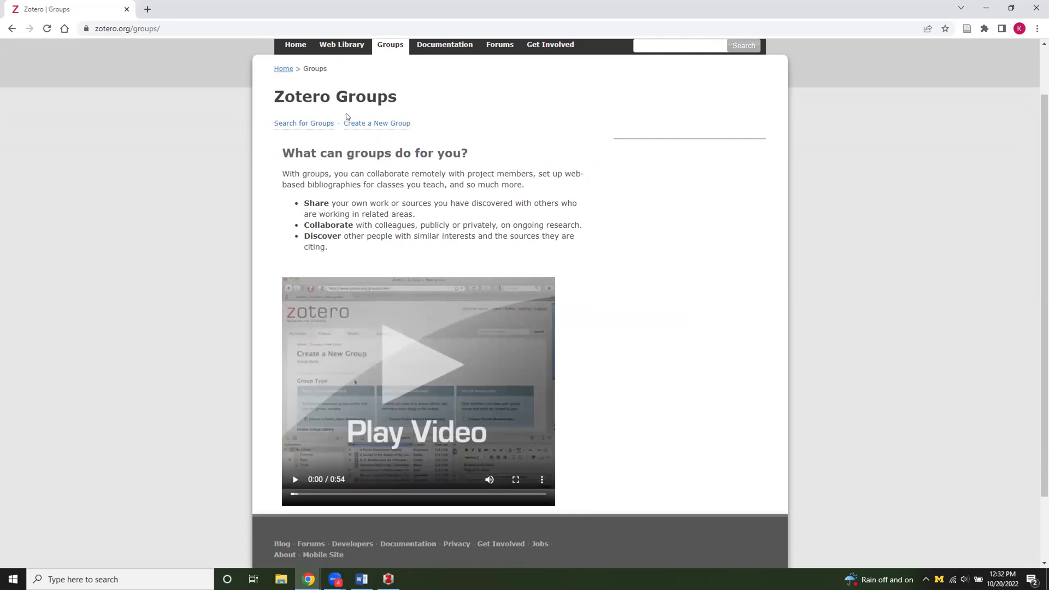
pyautogui.click(389, 124)
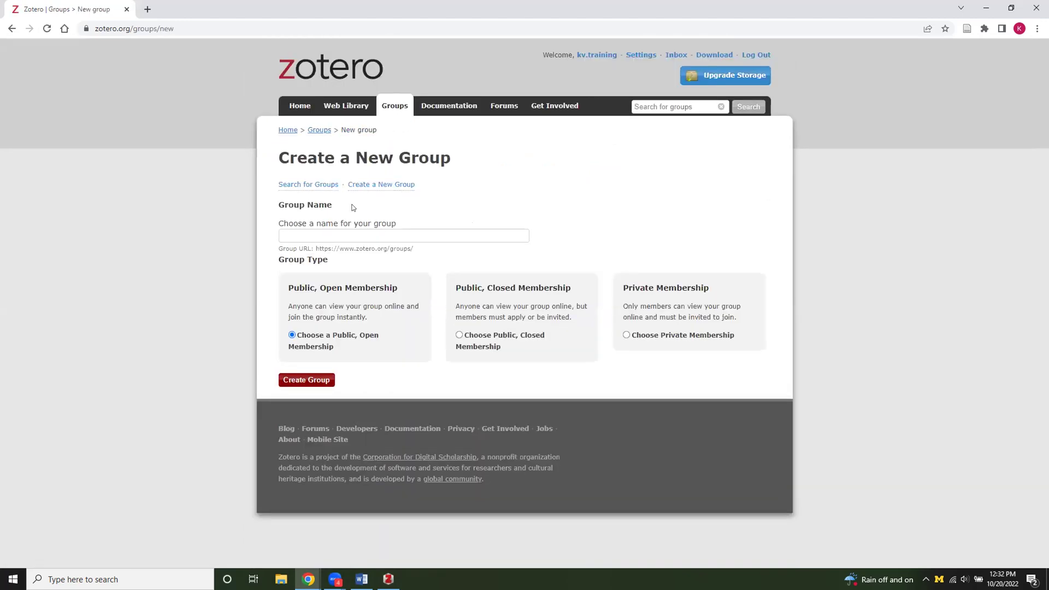
pyautogui.click(341, 225)
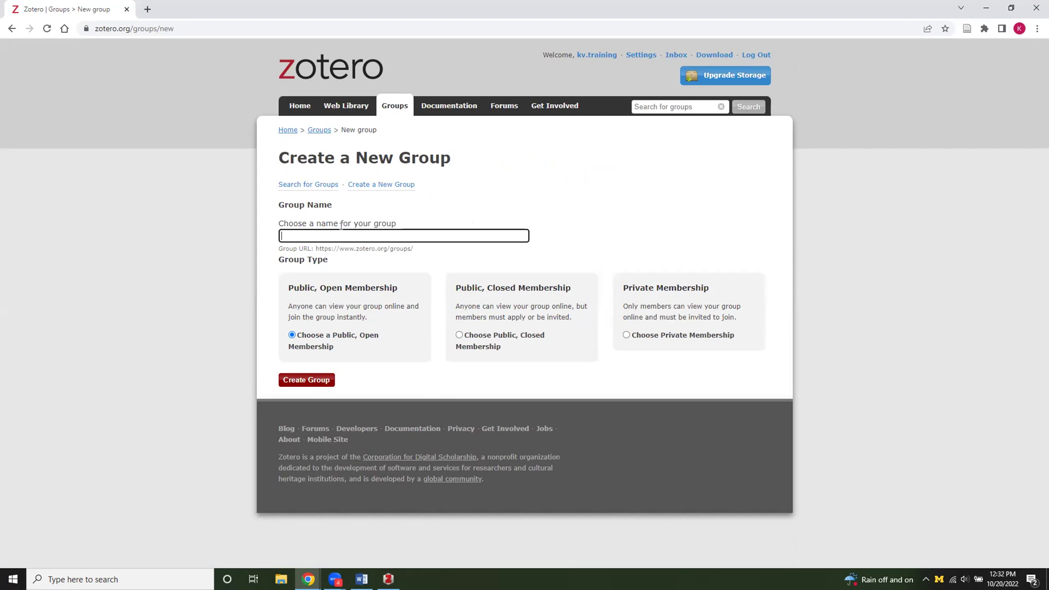
pyautogui.write('Example group')
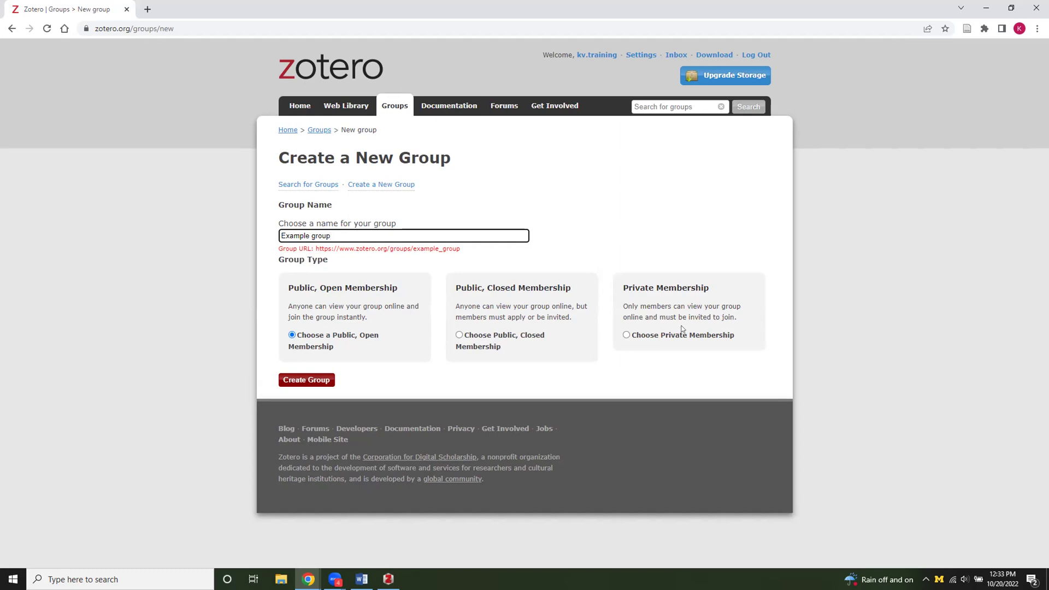
pyautogui.click(626, 335)
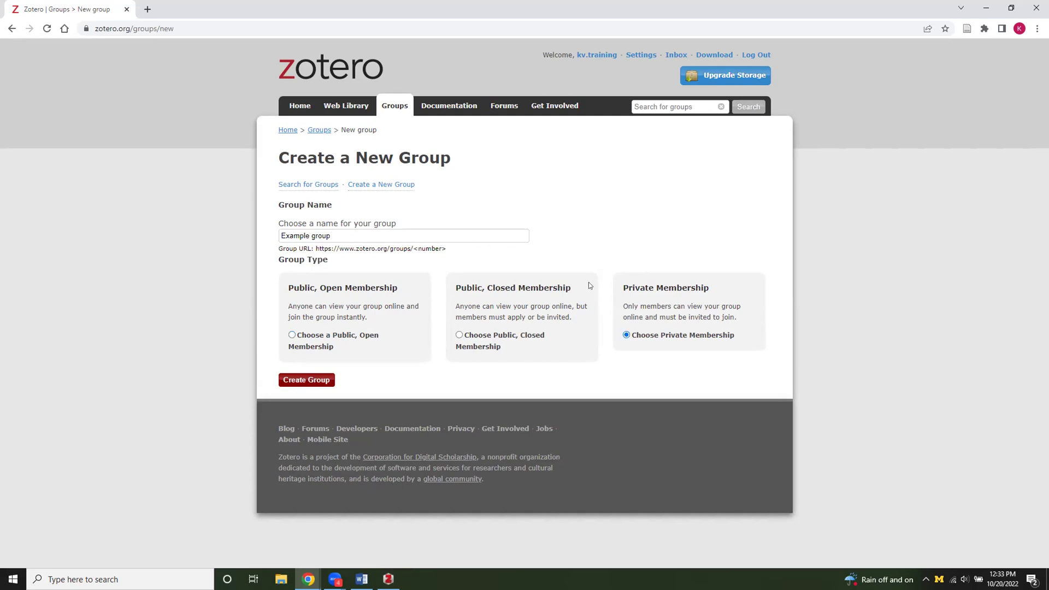
pyautogui.click(311, 381)
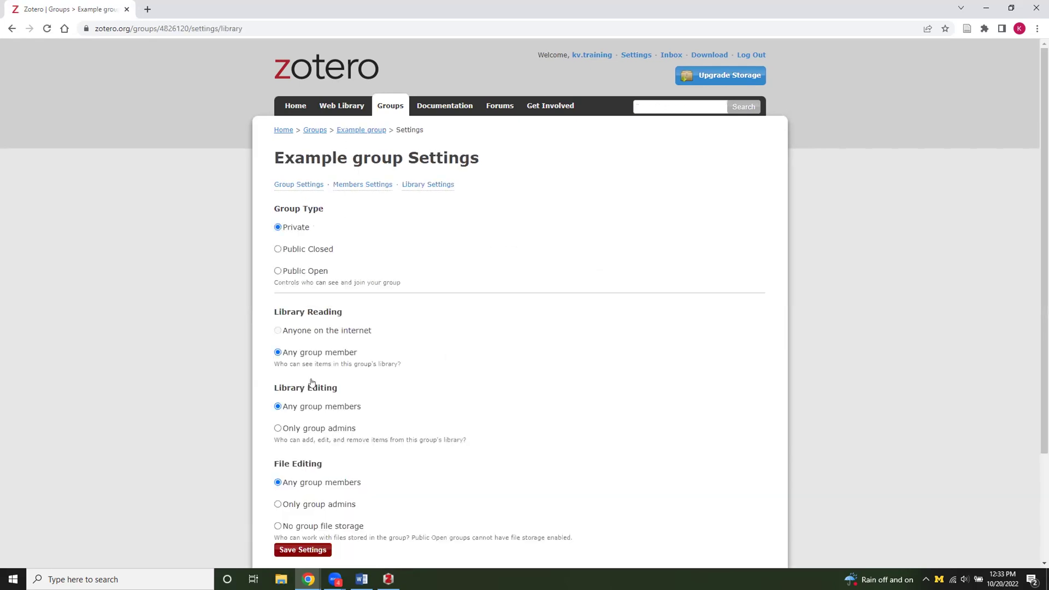
# Step: Review the library settings of Example group, then open the form for inviting members from its members settings
pyautogui.scroll(-1, 311, 382)
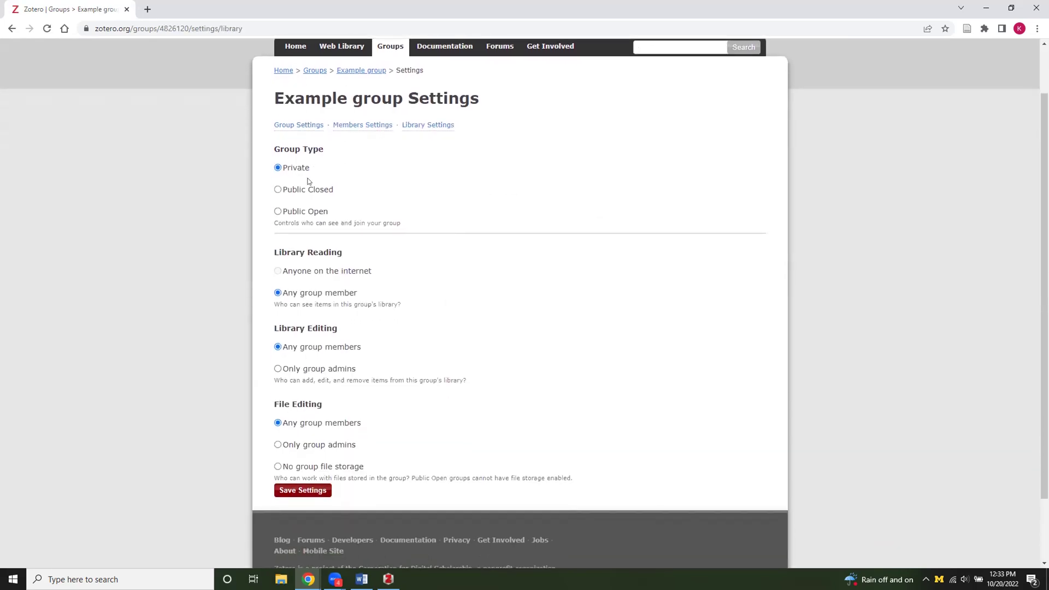
pyautogui.scroll(-1, 313, 273)
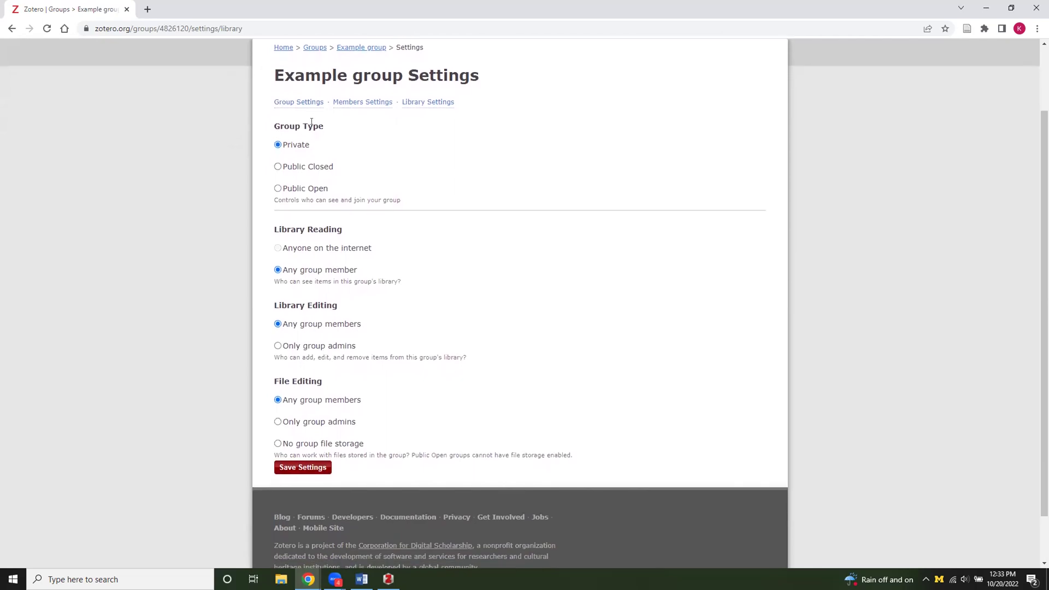
pyautogui.scroll(-1, 314, 133)
pyautogui.scroll(-1, 315, 337)
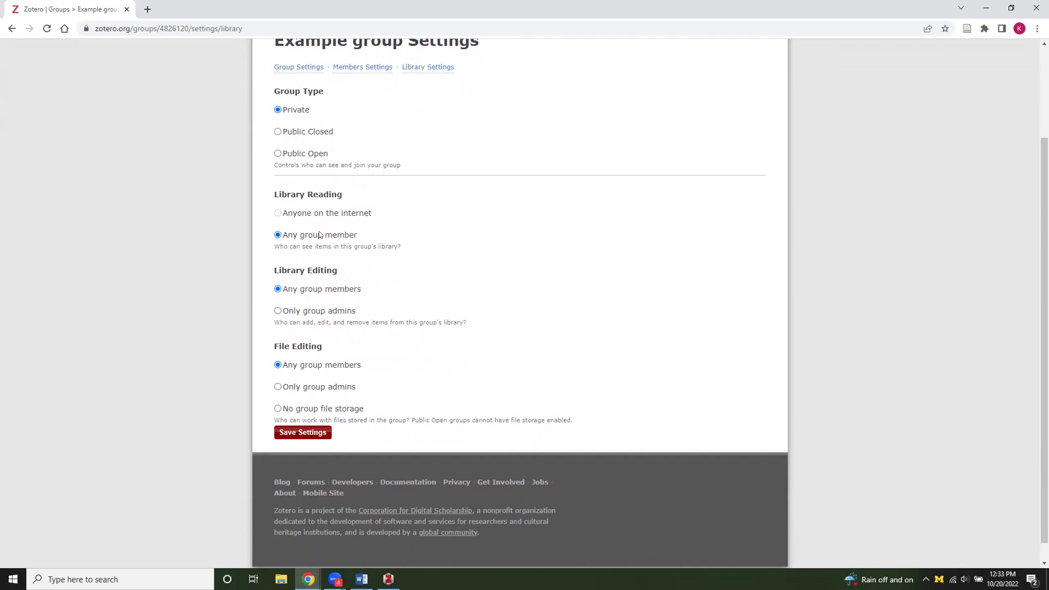
pyautogui.scroll(2, 406, 343)
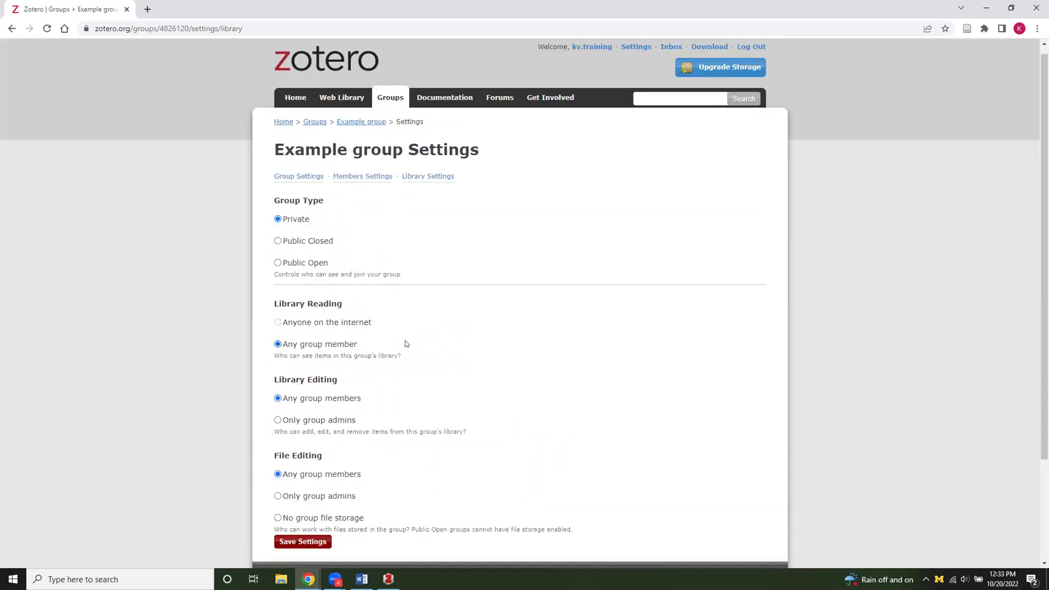
pyautogui.click(349, 179)
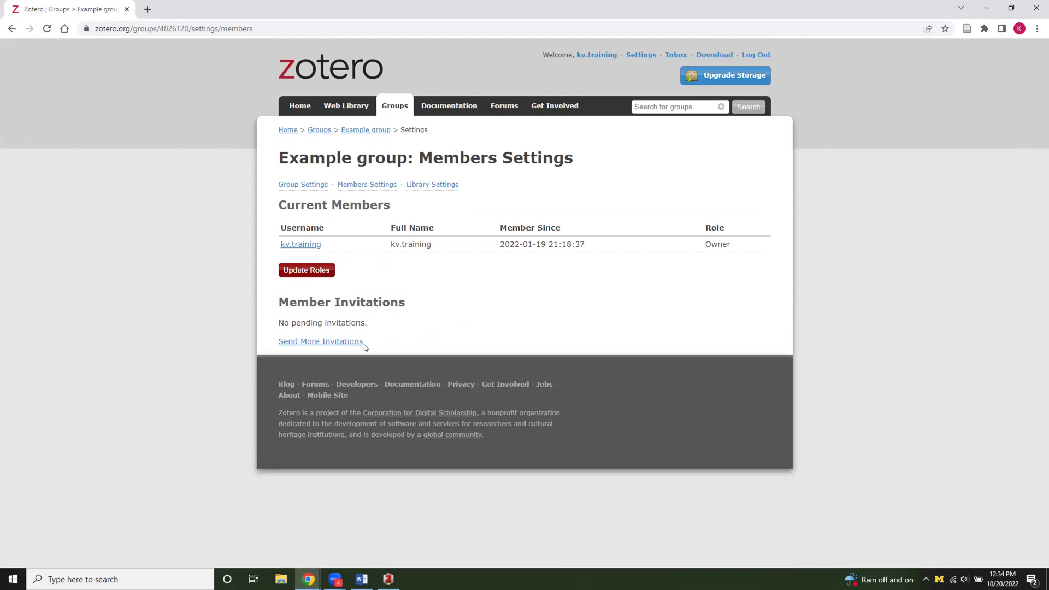
pyautogui.click(310, 344)
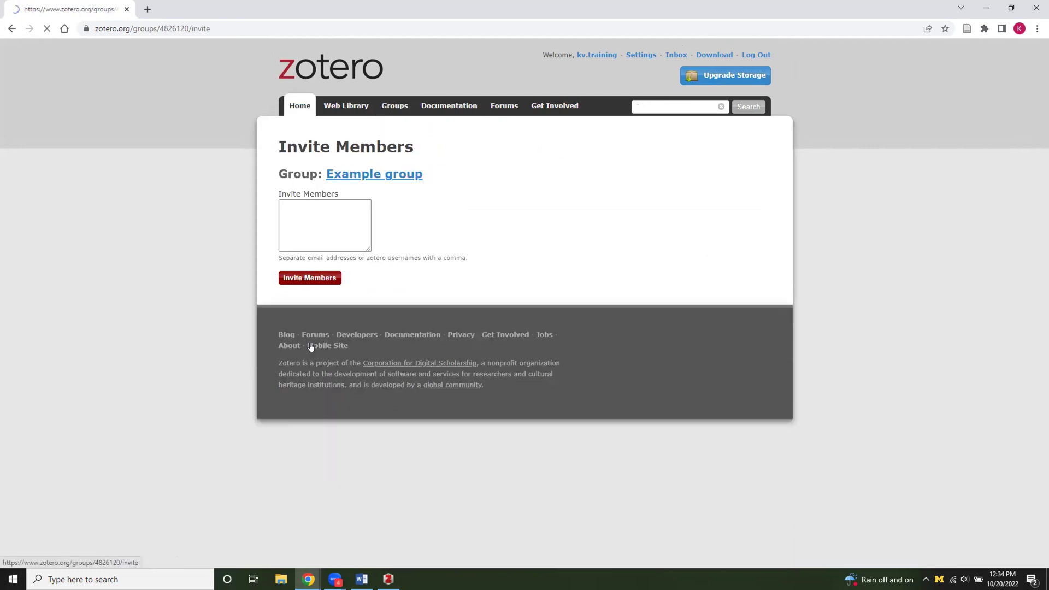
pyautogui.click(306, 211)
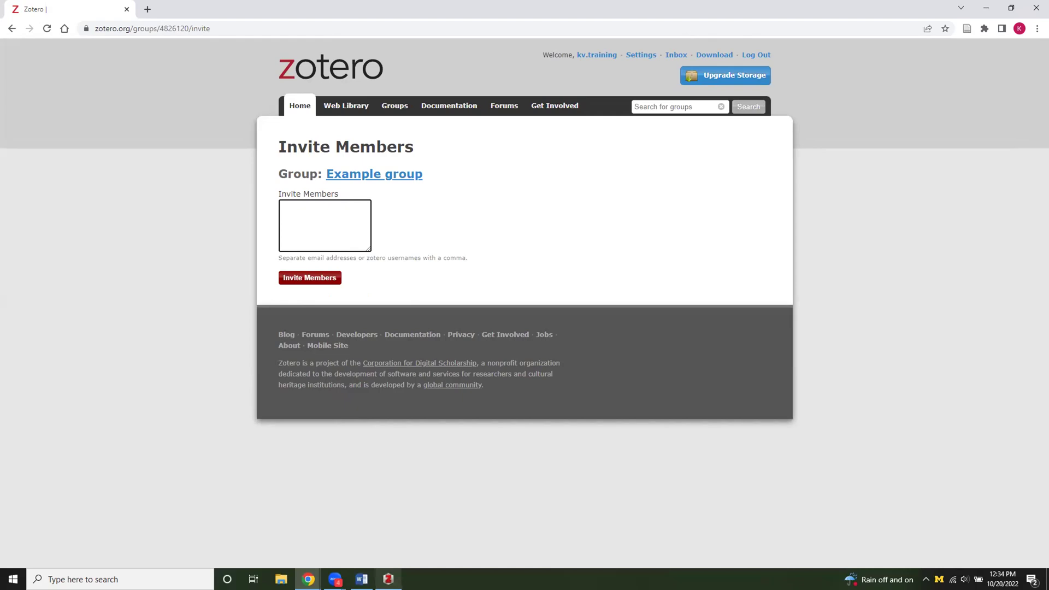
# Step: Switch to the Zotero desktop app, sync it with zotero.org, and open the Example group library
pyautogui.click(388, 578)
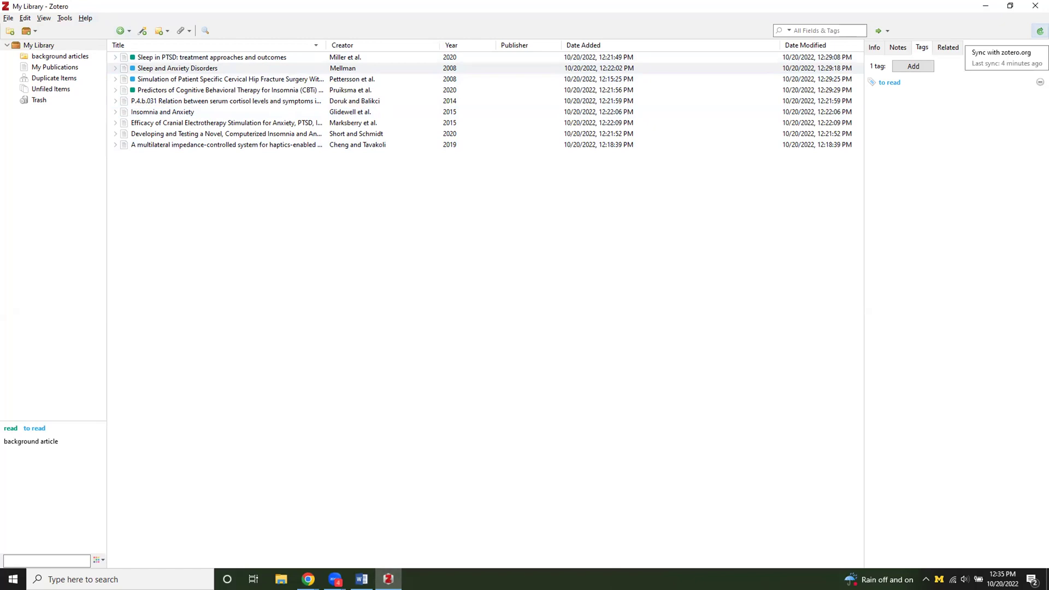
pyautogui.click(1039, 31)
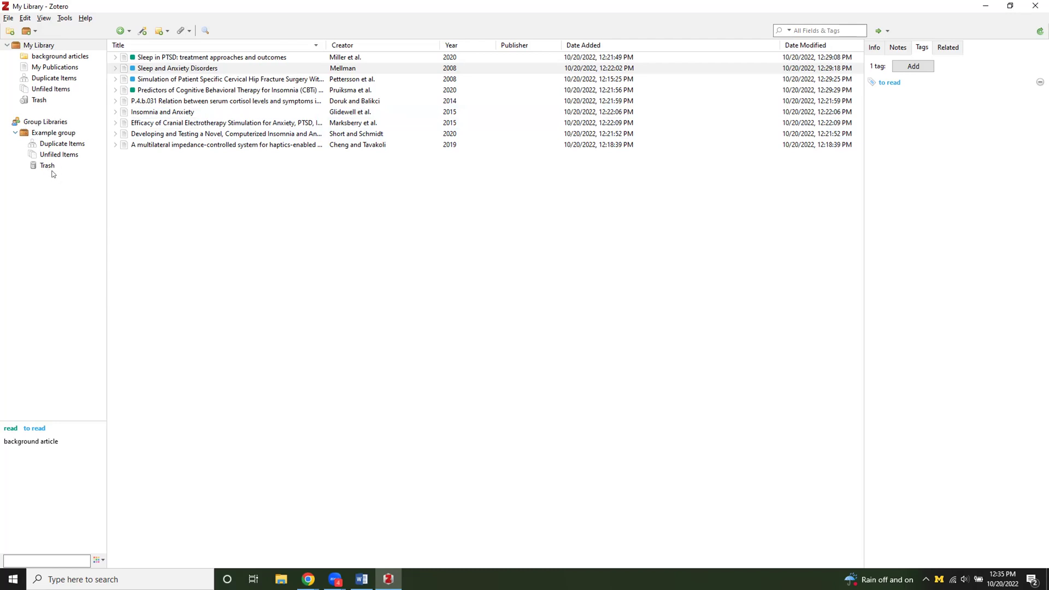
pyautogui.click(55, 133)
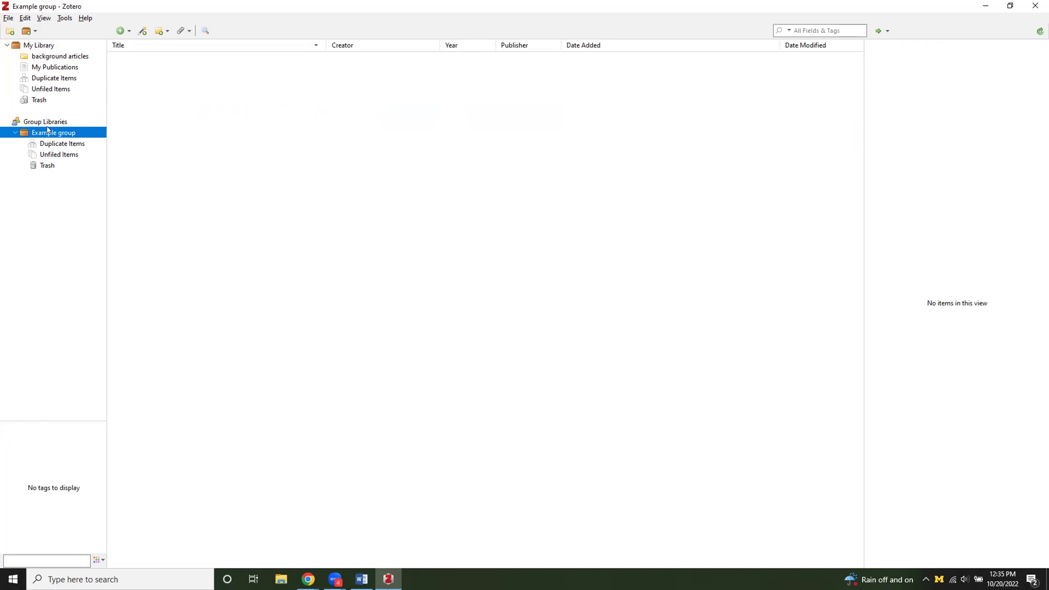
# Step: Copy the six articles from "Predictors of Cognitive Behavioral Therapy" through "A multilateral impedance-controlled system" from My Library into Example group, then open the group
pyautogui.click(43, 45)
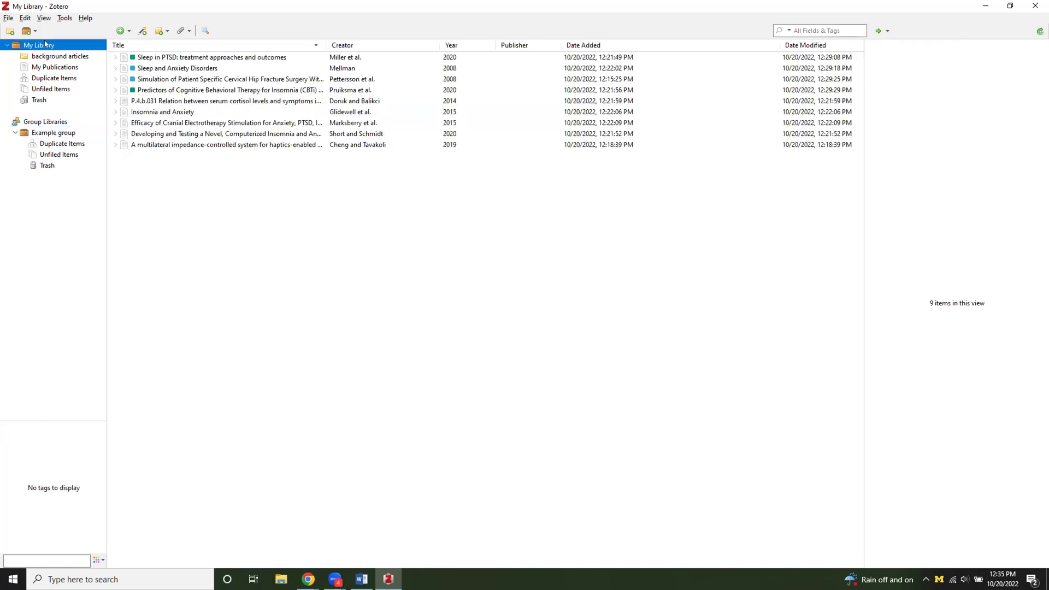
pyautogui.click(230, 91)
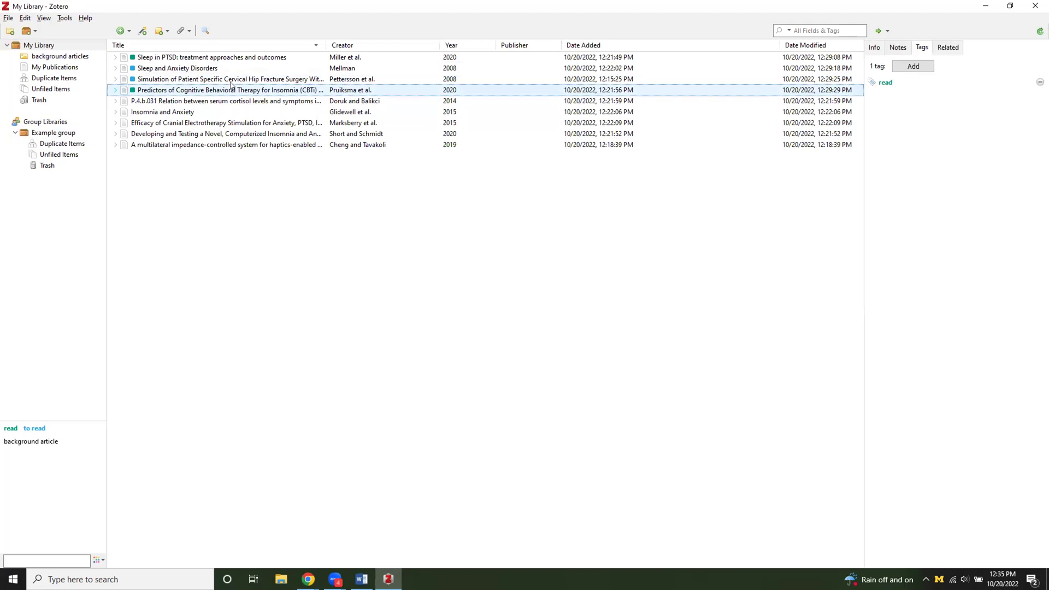
pyautogui.keyDown('shift'); pyautogui.click(230, 144); pyautogui.keyUp('shift')
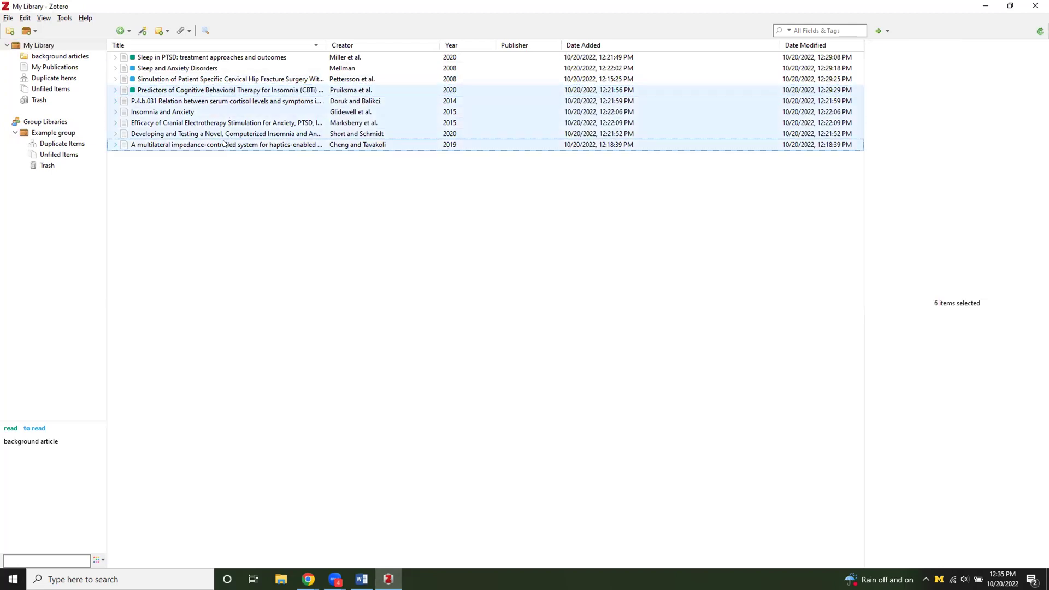
pyautogui.moveTo(53, 135); pyautogui.dragTo(62, 134)
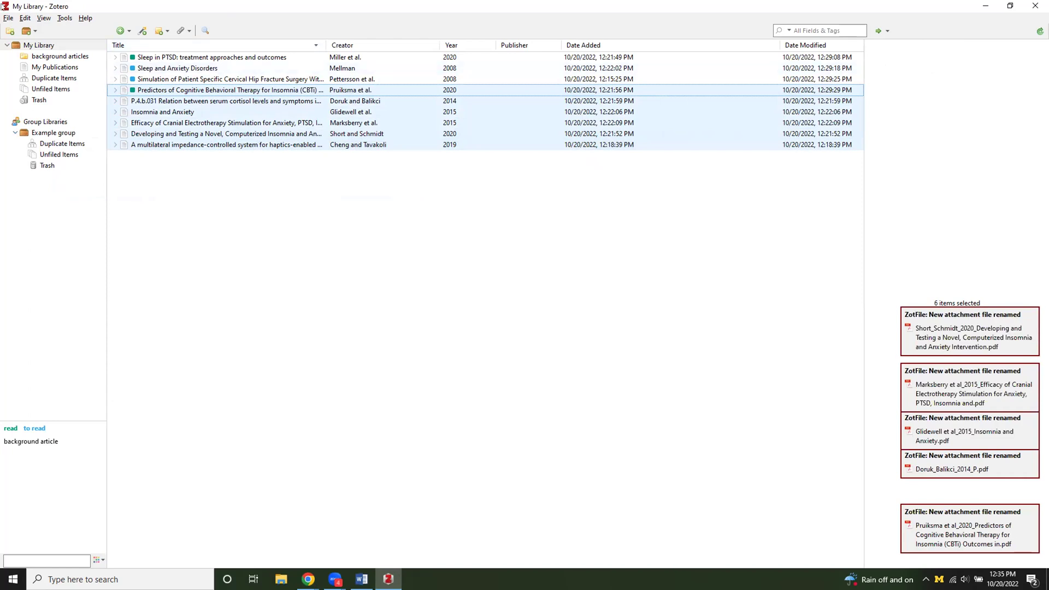
pyautogui.click(65, 131)
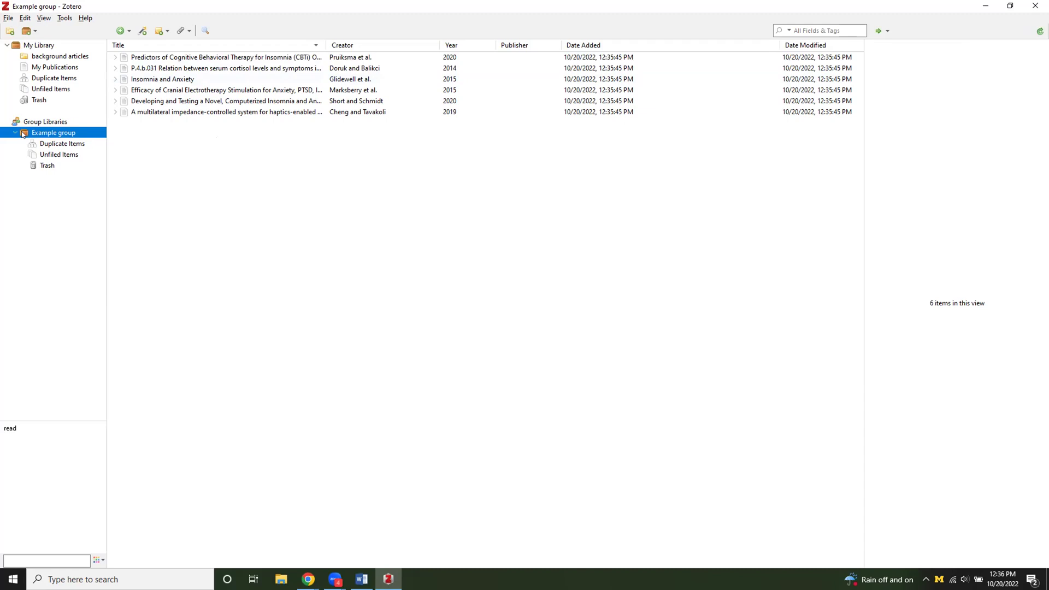
# Step: Save the Engineering Village record "Rendering Large-Area Deformable Tissue Haptics through Robotic Encountering Technology" to Example group from Chrome, then check it in Zotero
pyautogui.moveTo(311, 580)
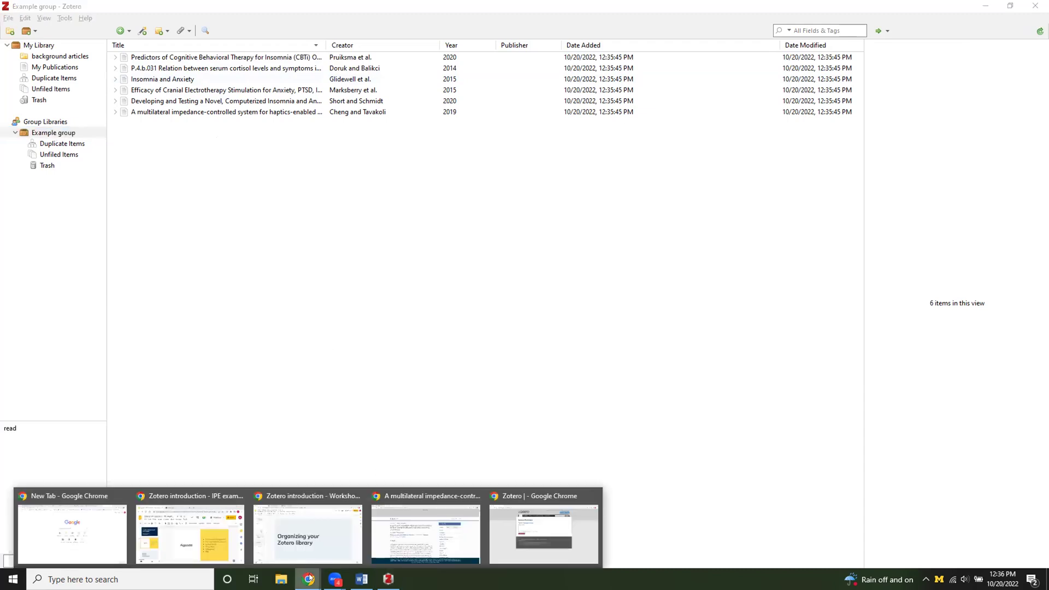
pyautogui.click(407, 547)
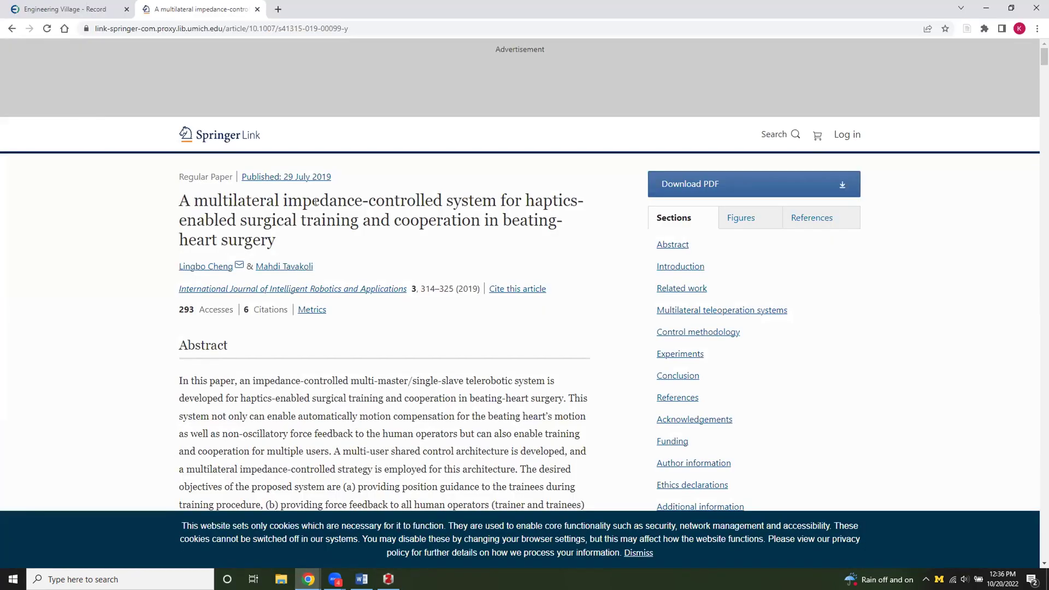
pyautogui.click(109, 7)
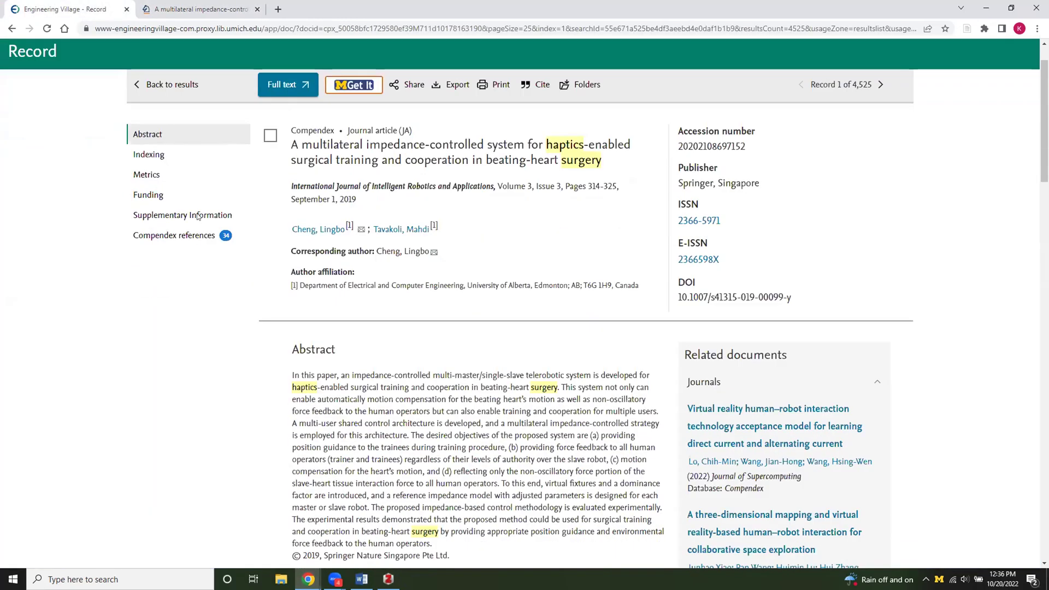
pyautogui.click(171, 86)
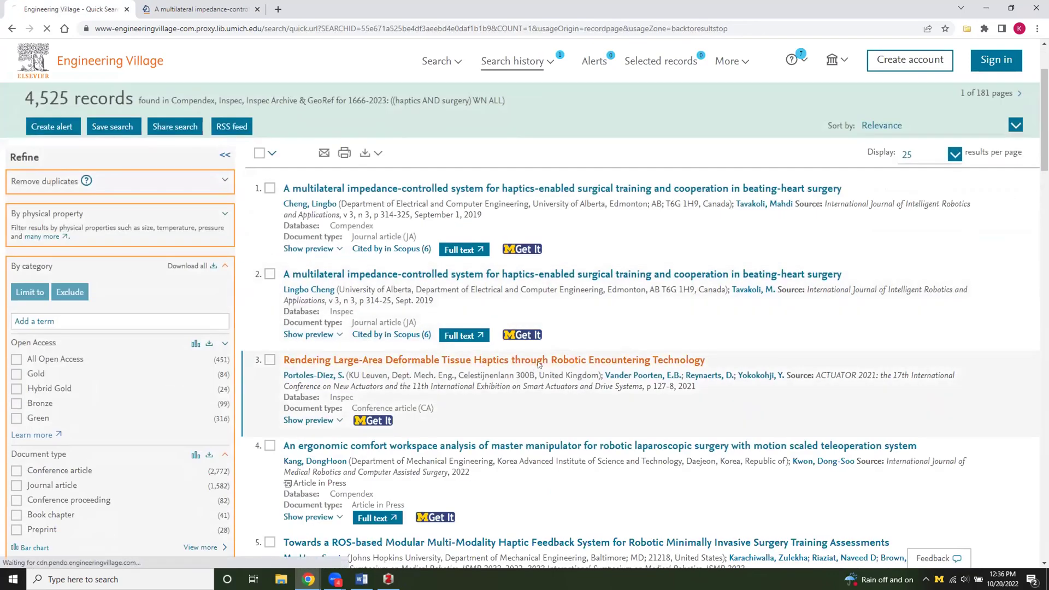
pyautogui.click(539, 360)
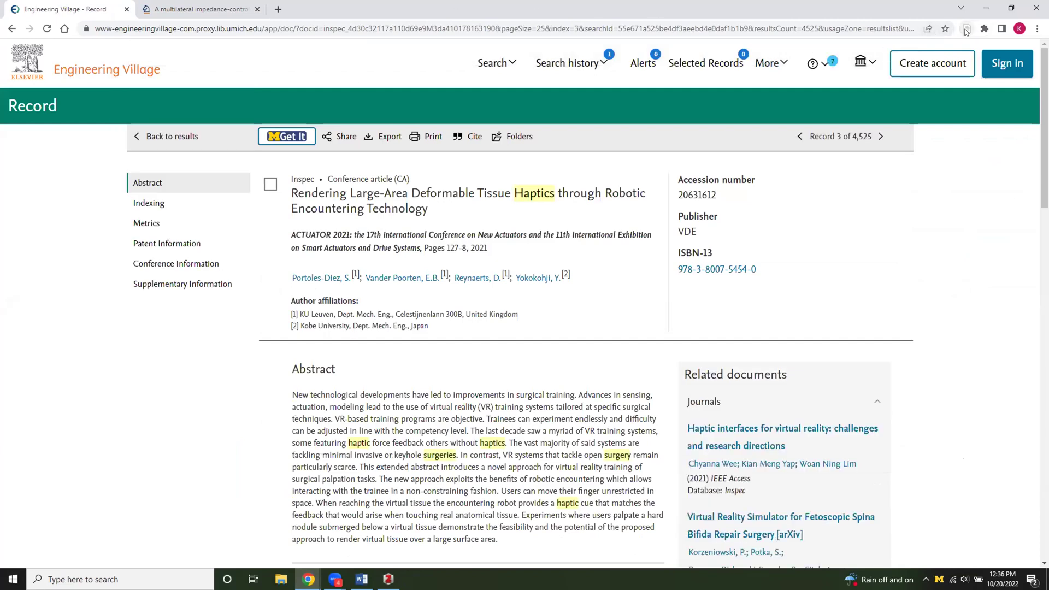
pyautogui.click(966, 29)
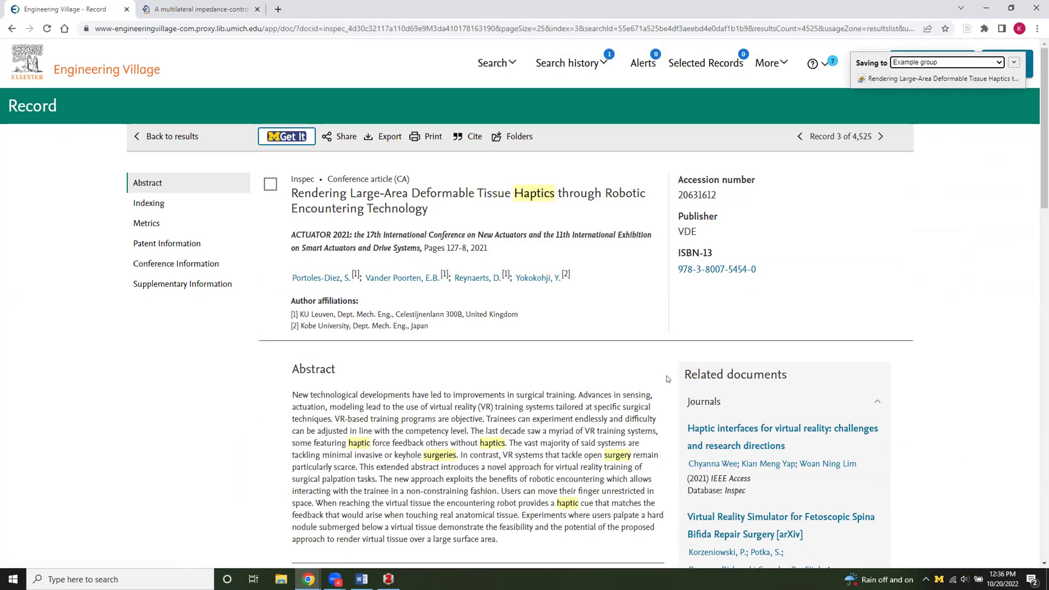
pyautogui.click(388, 579)
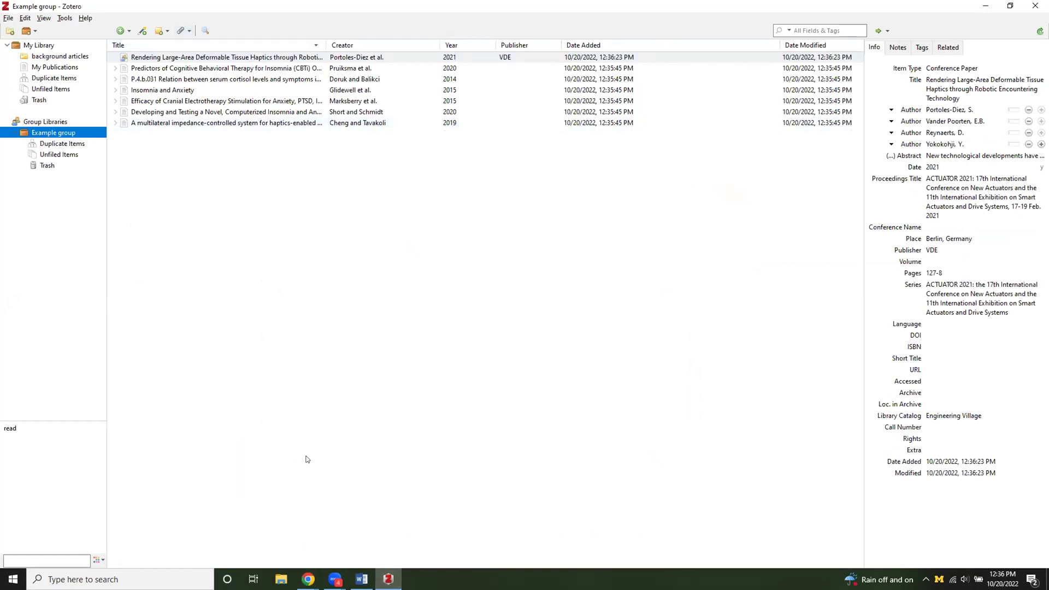
pyautogui.moveTo(308, 579)
pyautogui.click(308, 579)
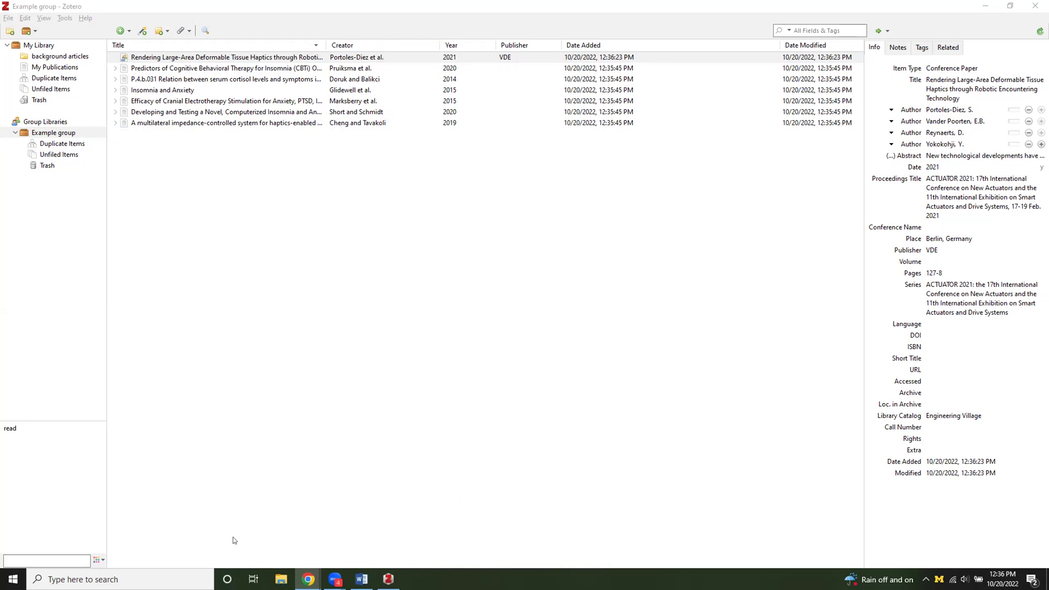
pyautogui.moveTo(361, 579)
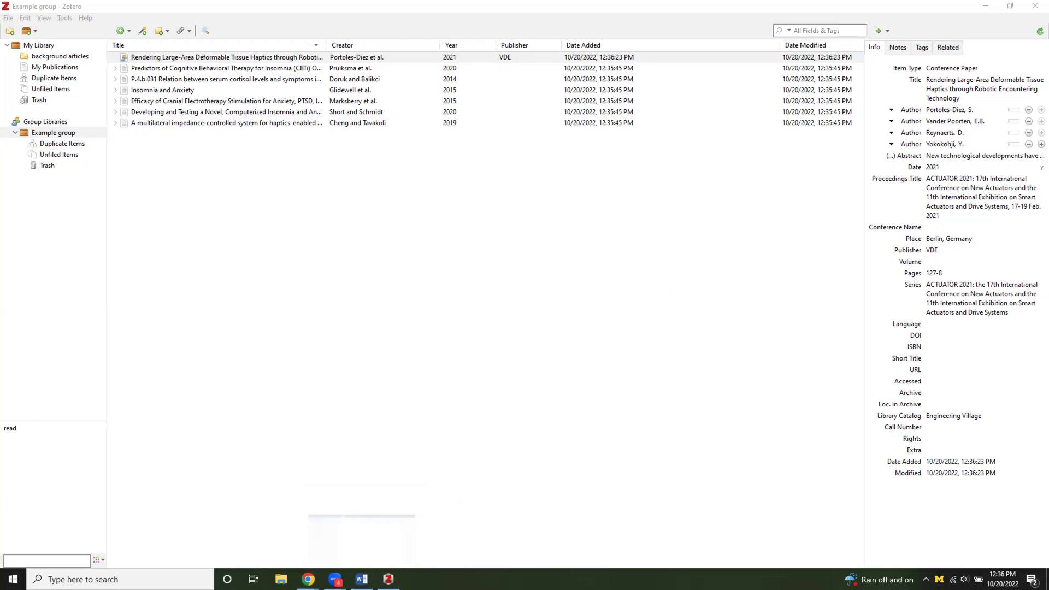
# Step: Show My Library, then switch to the blank Word document and enter the filler text "gdfjghdfjkghkdfghdfgh"
pyautogui.click(30, 44)
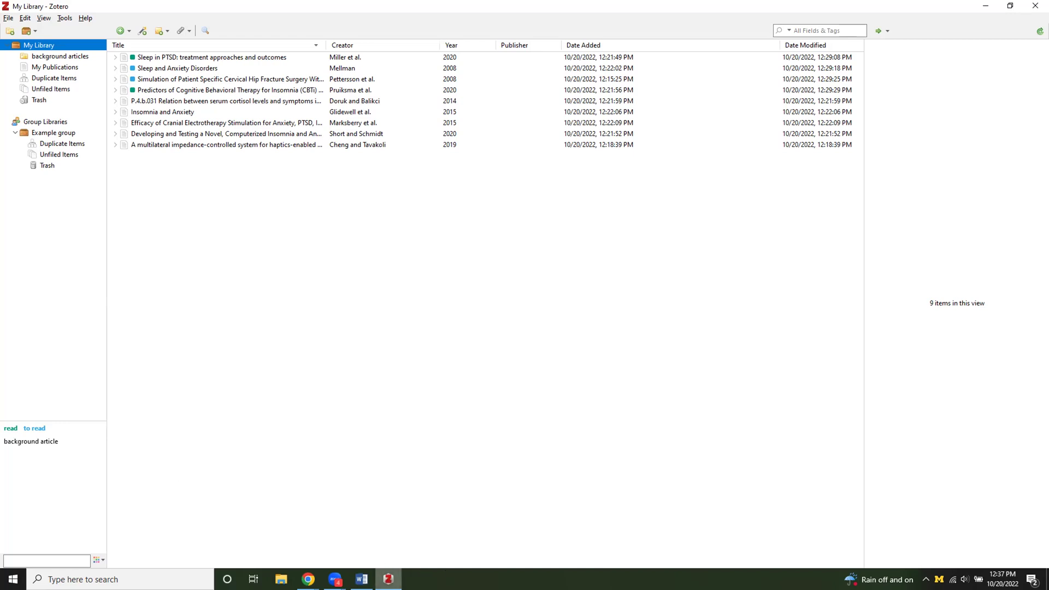
pyautogui.moveTo(361, 579)
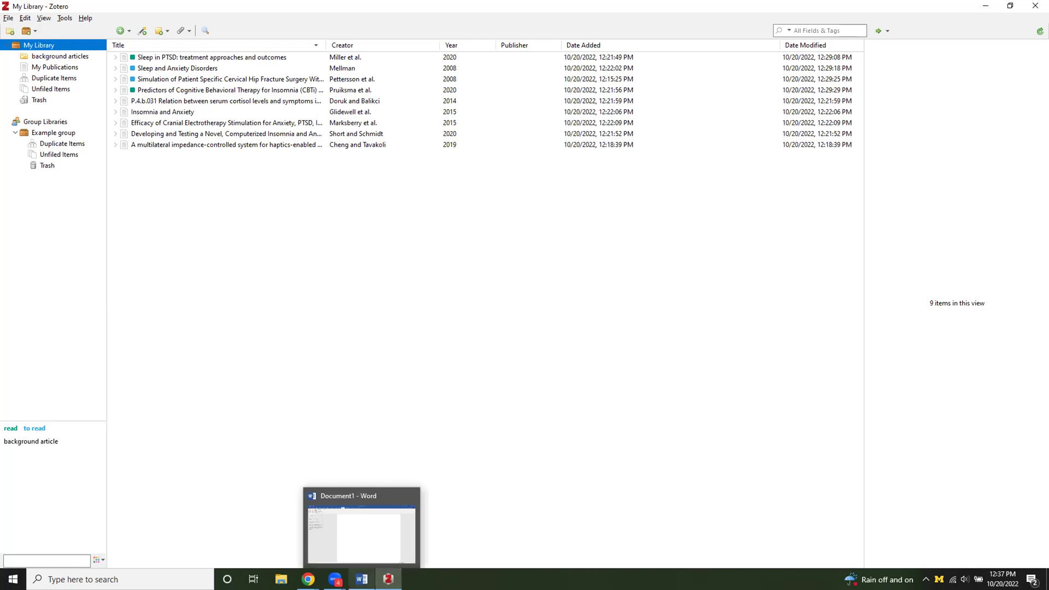
pyautogui.click(354, 558)
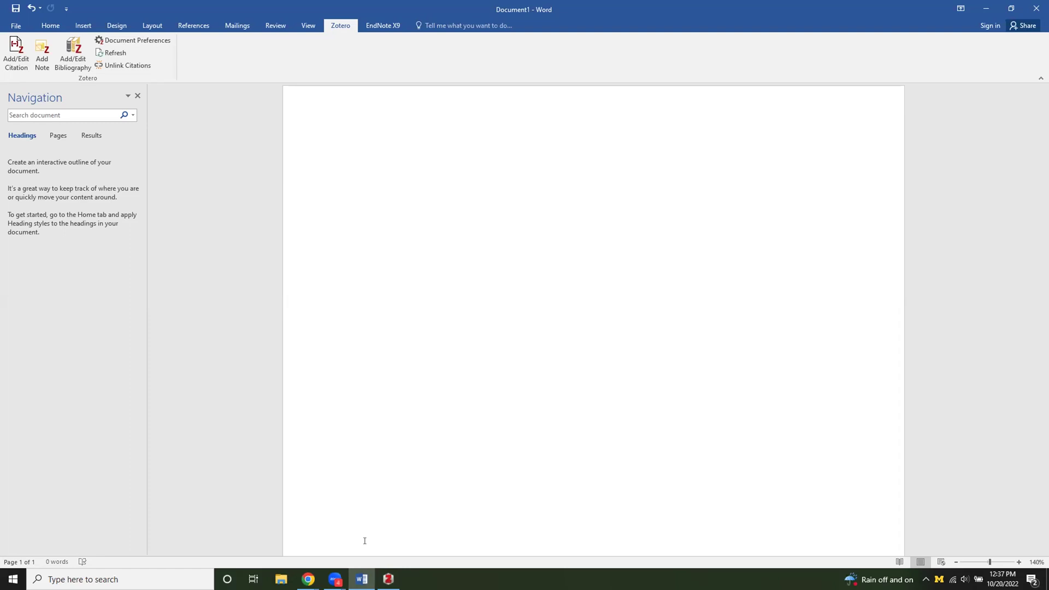
pyautogui.press('Return')
pyautogui.write('gdfjghdfjkghkdfghdfgh')
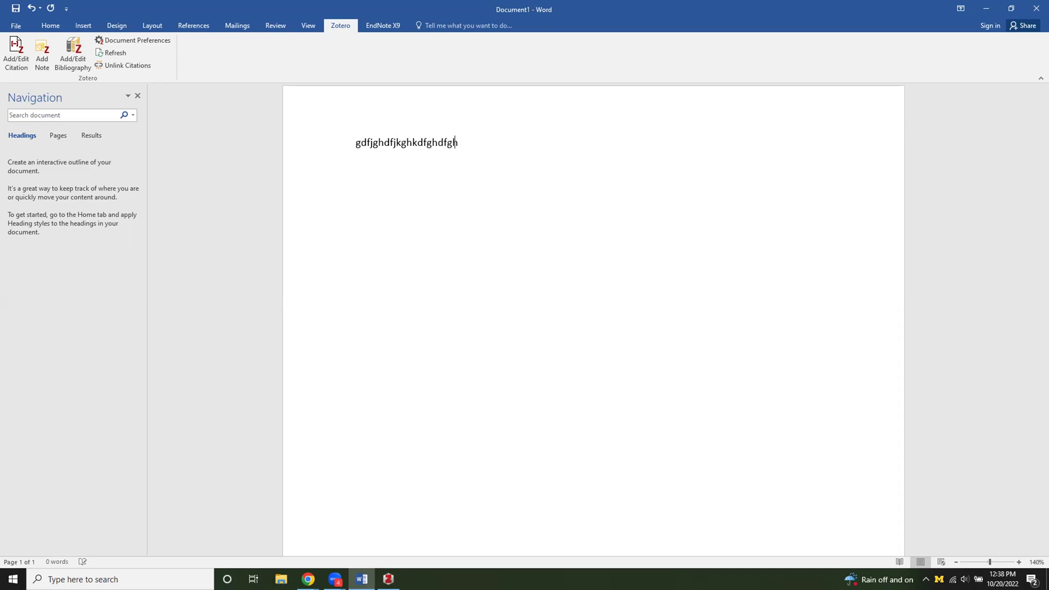
# Step: Extend the filler line with "df hjkdfghjkdfhgdfghjdfsgjdfhgkh jdfhgsdhgk" and set the document's Zotero citation style to IEEE
pyautogui.write('df hjkdfghjkdfhgdfghjdfsgjdfhgkh jdfhgsdhgk')
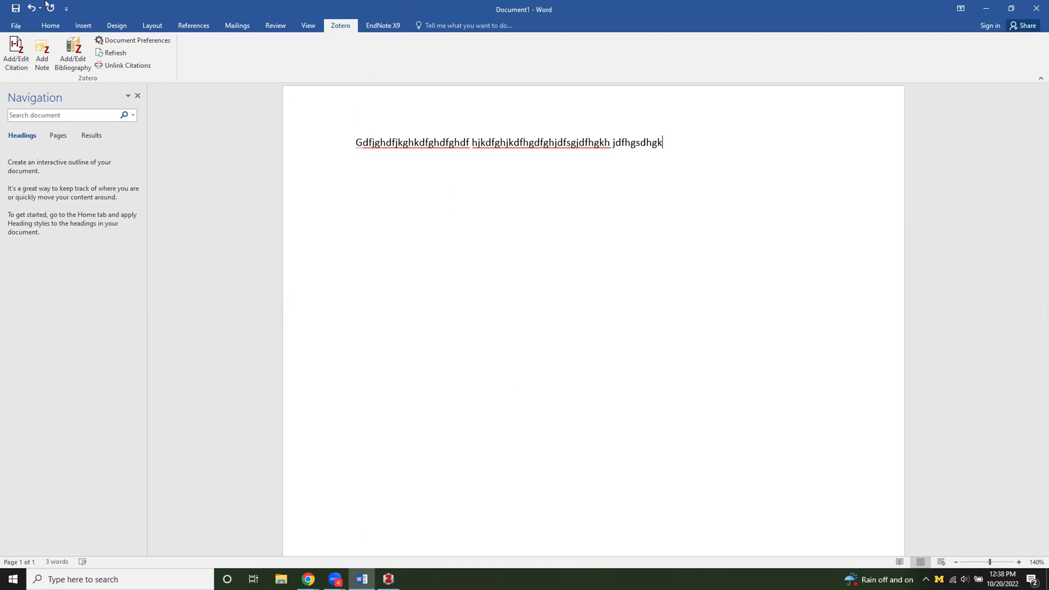
pyautogui.click(135, 46)
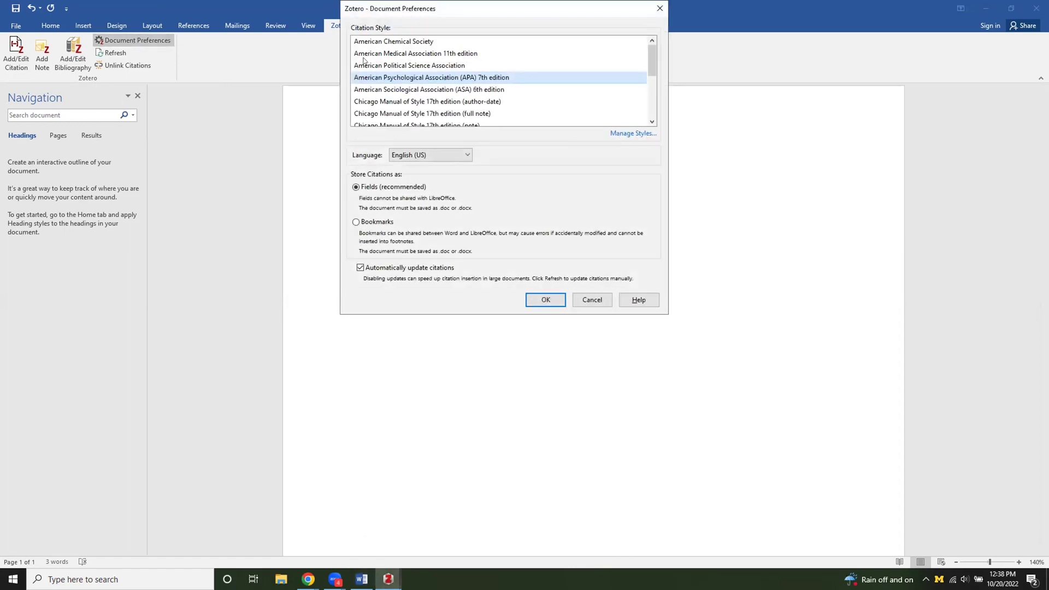
pyautogui.scroll(-3, 456, 92)
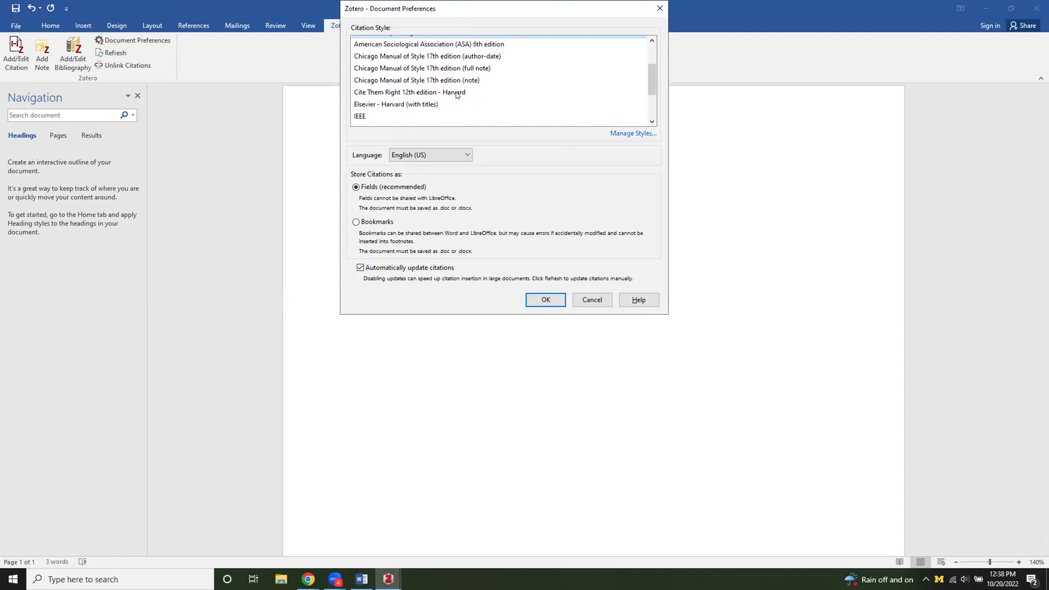
pyautogui.scroll(3, 455, 92)
pyautogui.scroll(-2, 456, 94)
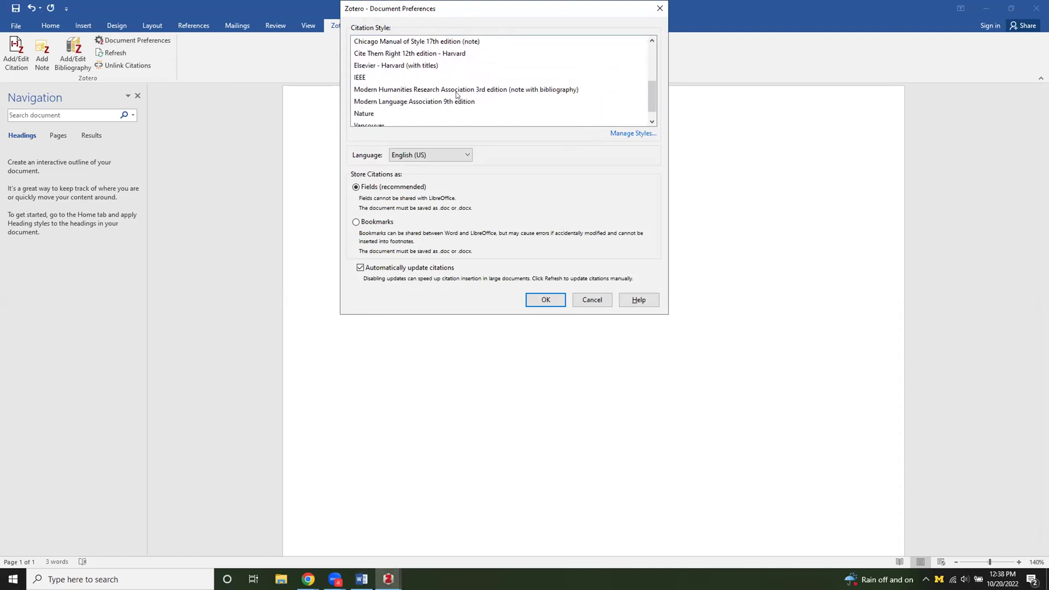
pyautogui.scroll(3, 457, 94)
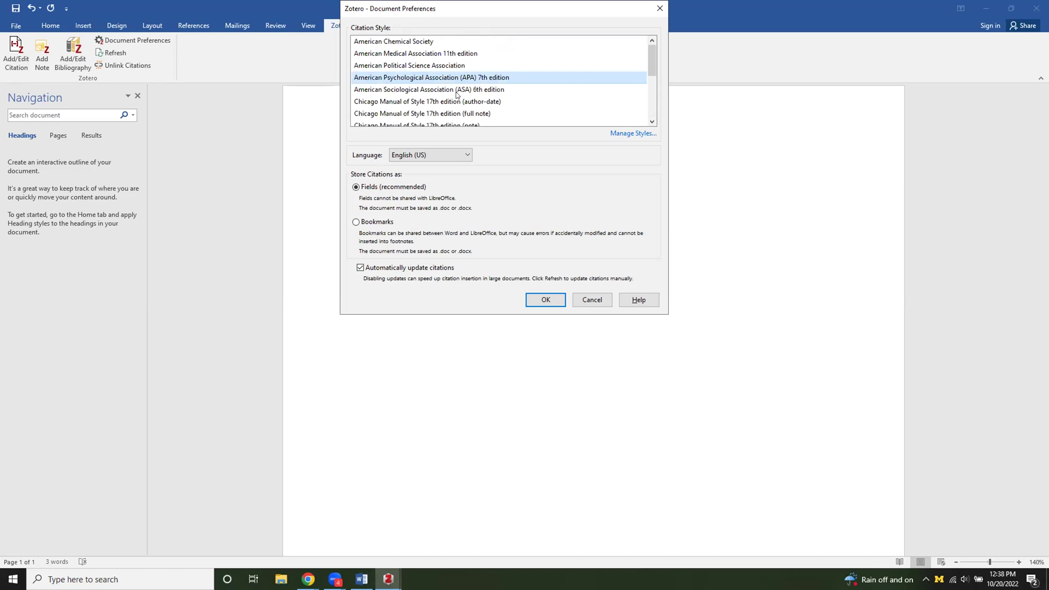
pyautogui.scroll(-3, 457, 94)
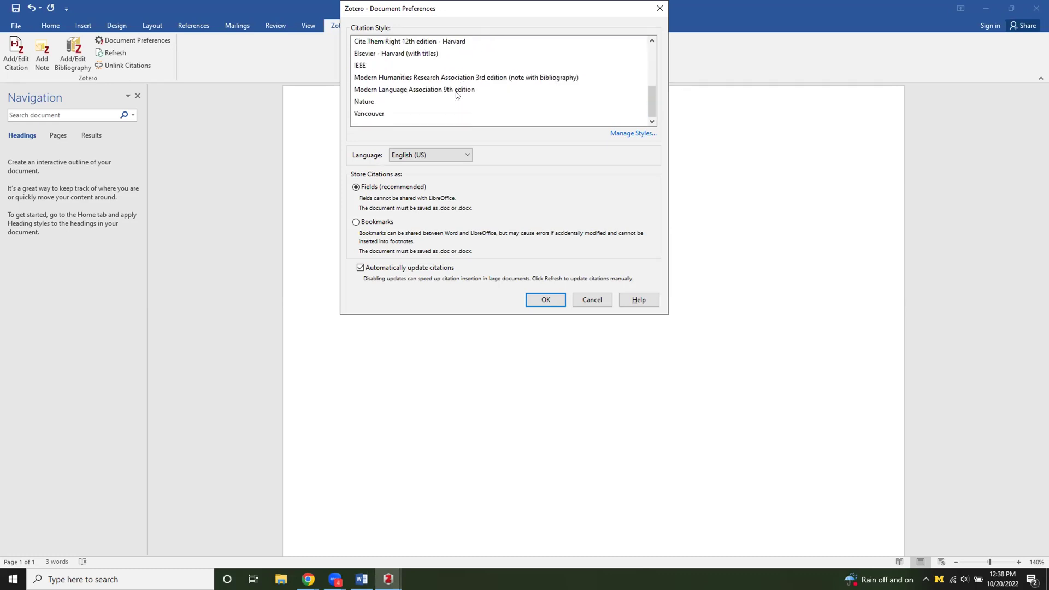
pyautogui.scroll(3, 456, 94)
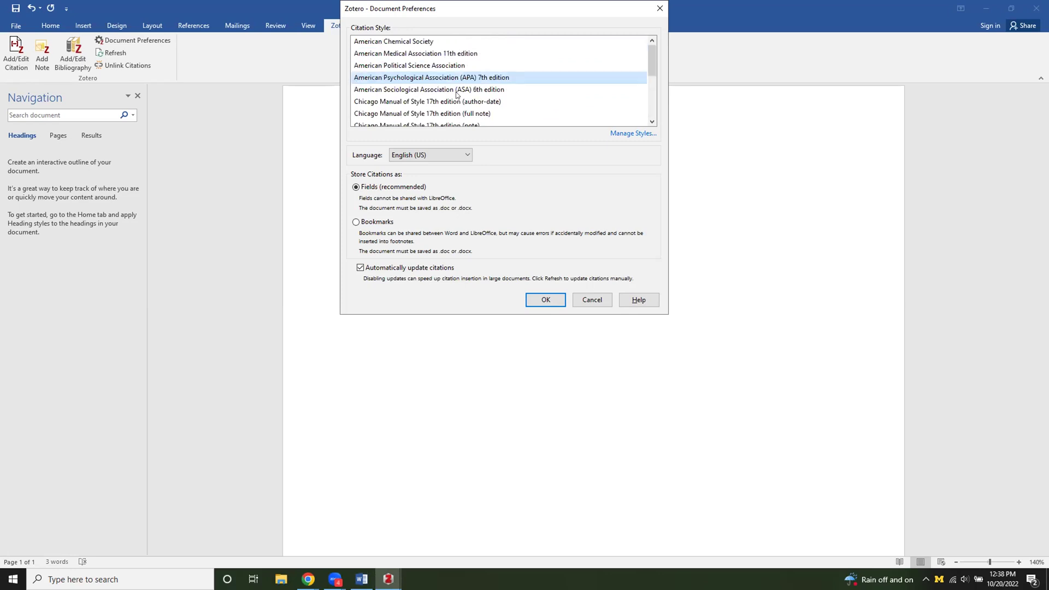
pyautogui.scroll(-3, 457, 94)
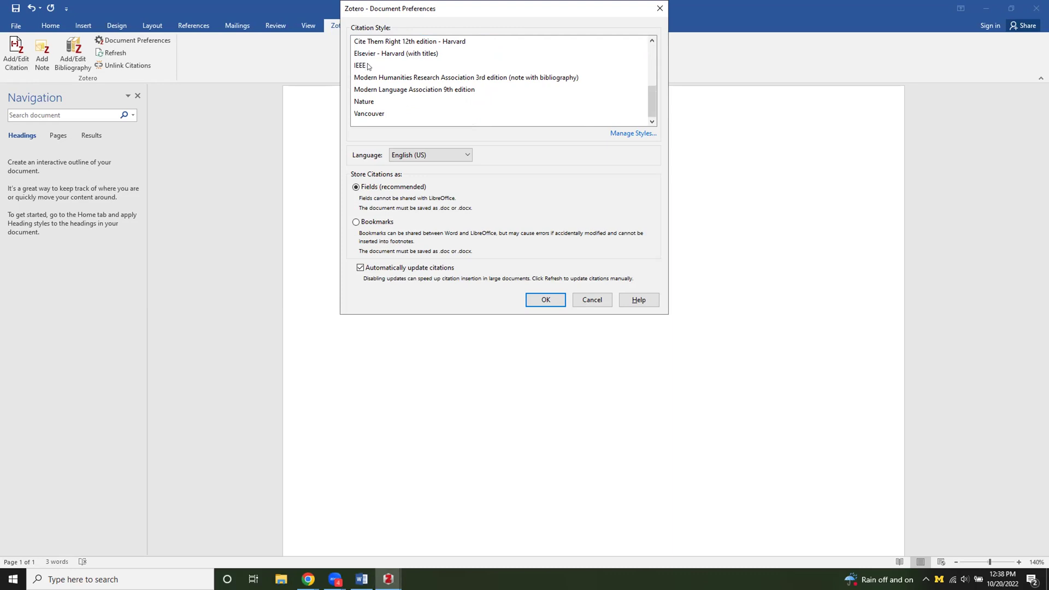
pyautogui.click(366, 66)
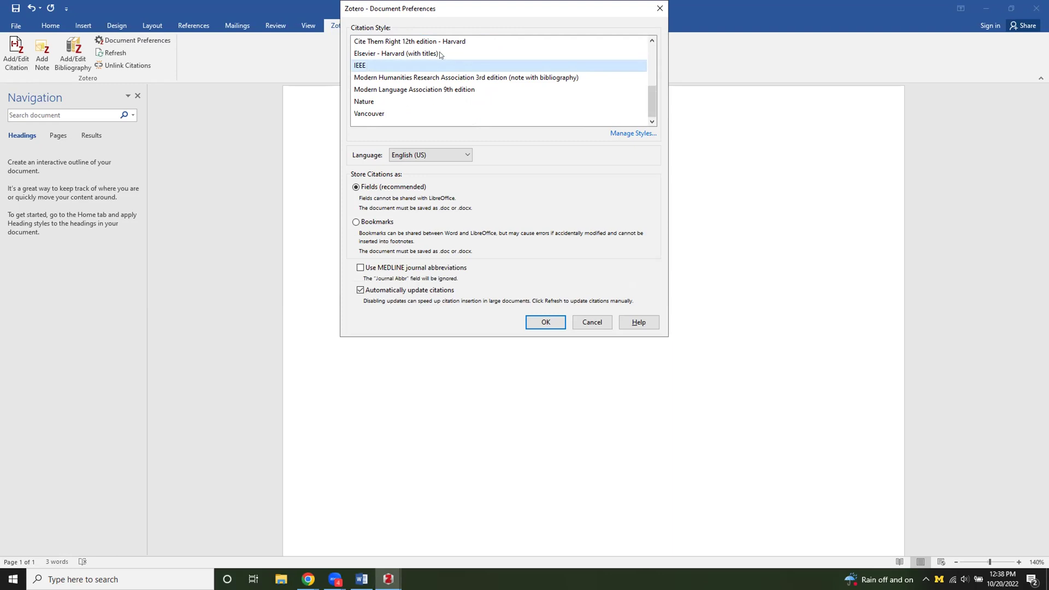
pyautogui.click(539, 325)
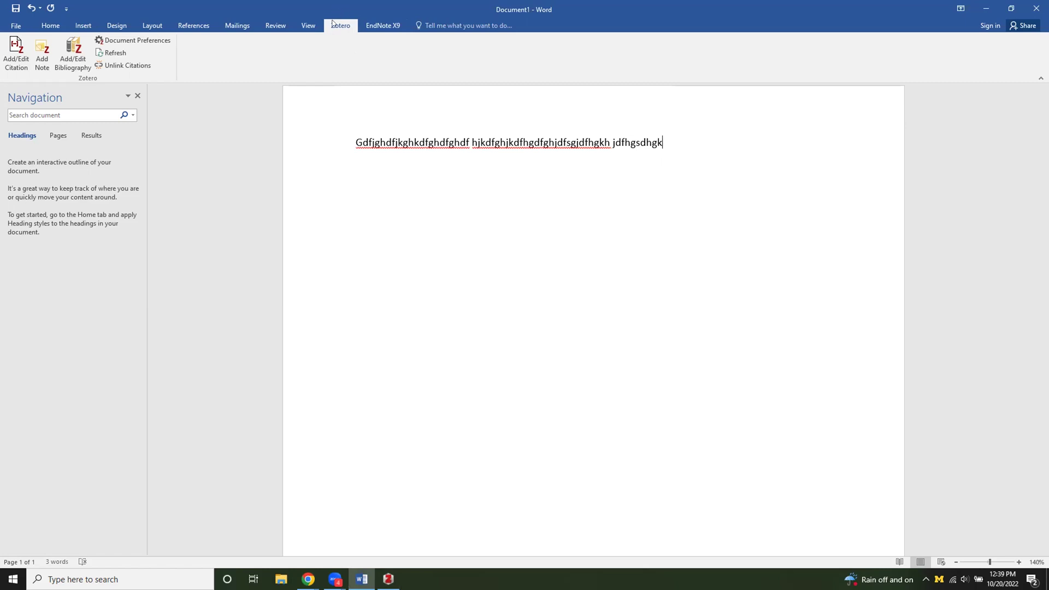
# Step: Insert a Zotero citation at the end of the filler line, searching "sle" and choosing "Insomnia and Anxiety" from My Library
pyautogui.click(12, 67)
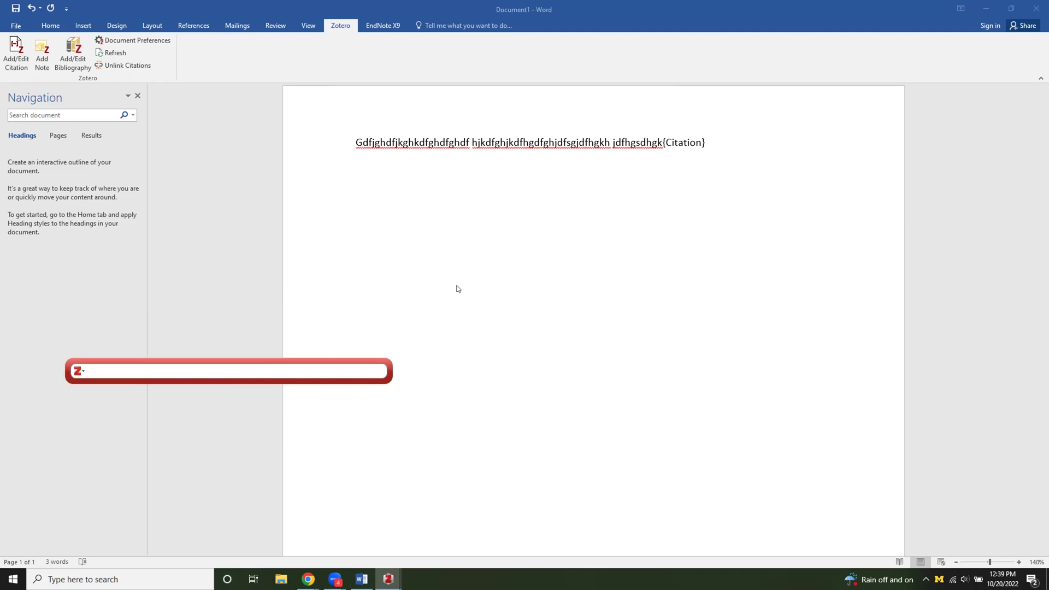
pyautogui.moveTo(131, 367); pyautogui.dragTo(354, 365)
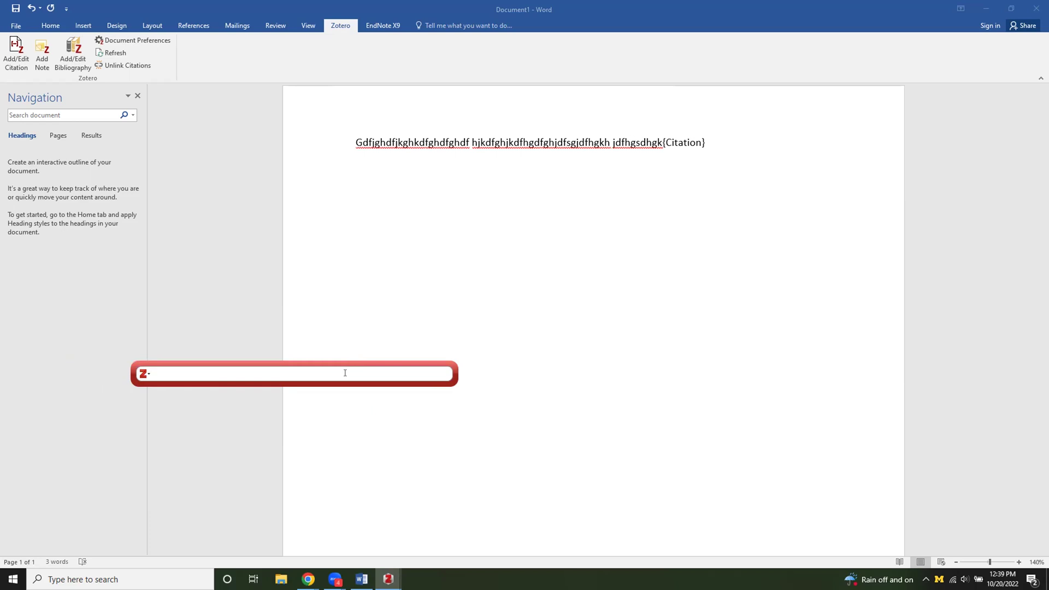
pyautogui.write('a')
pyautogui.press('BackSpace')
pyautogui.write('sle')
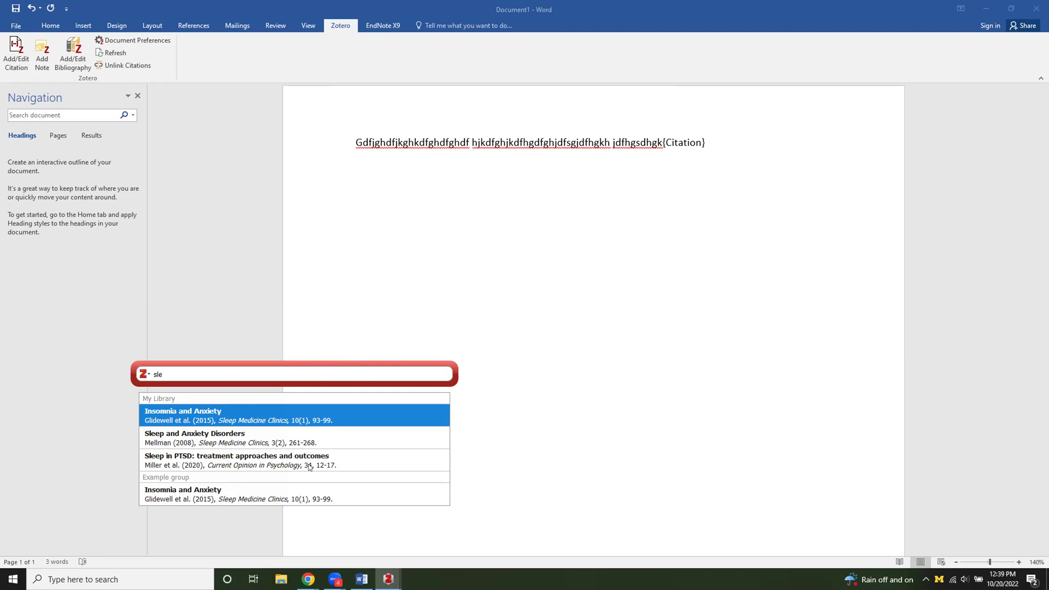
pyautogui.click(292, 417)
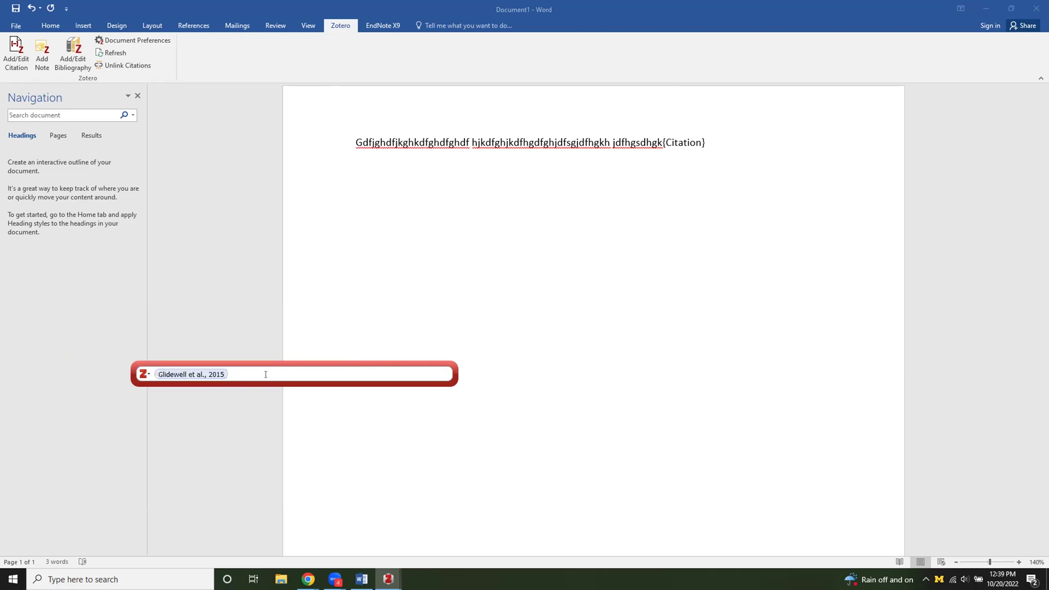
pyautogui.press('Return')
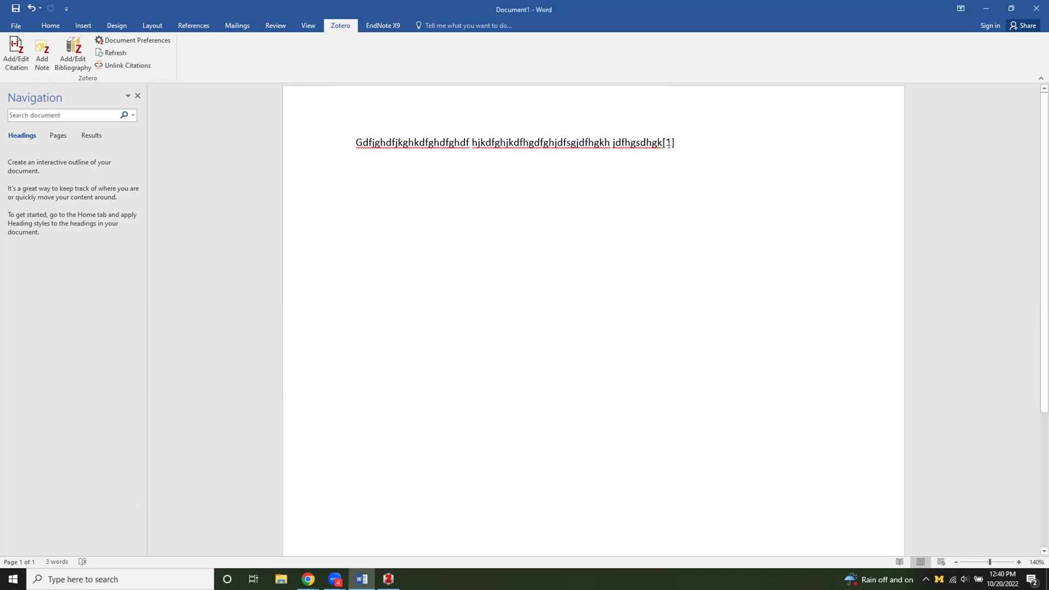
# Step: Add a second paragraph "Fdgjhdgjdfhgsdfjkg dfghjksdfhgjdh dfg" and cite "Sleep in PTSD: treatment approaches and outcomes" at its end
pyautogui.press('Return')
pyautogui.press('Return')
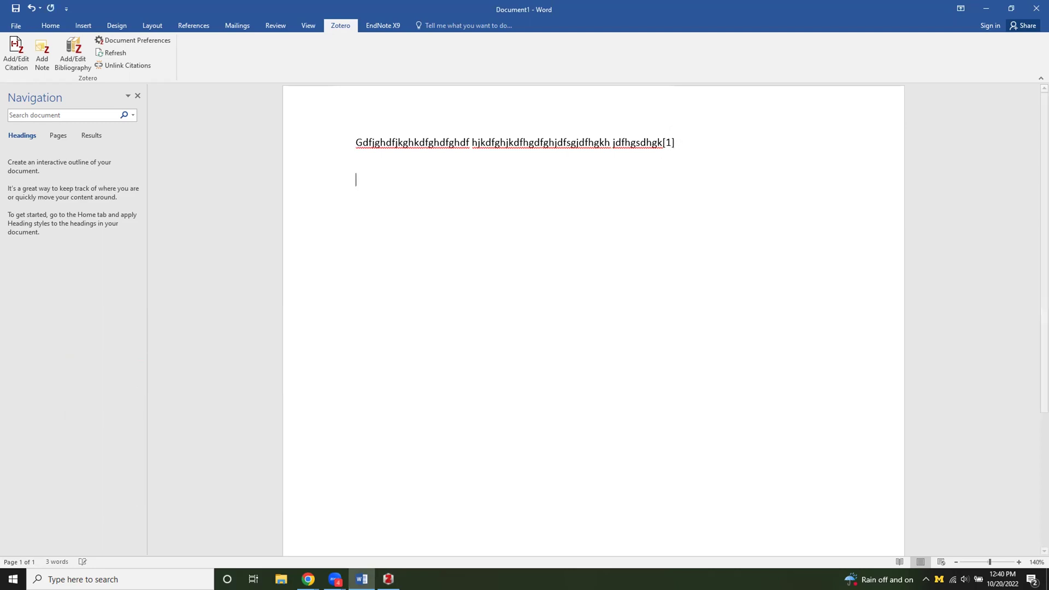
pyautogui.write('Fdgjhdgjdfhgsdfjkg dfghjksdfhgjdh dfg')
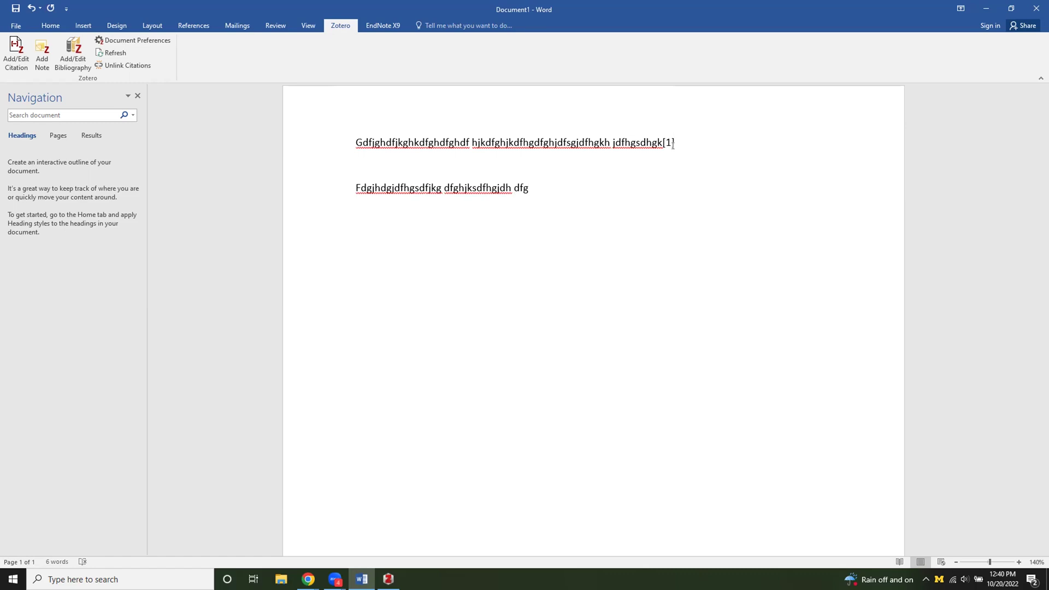
pyautogui.click(12, 54)
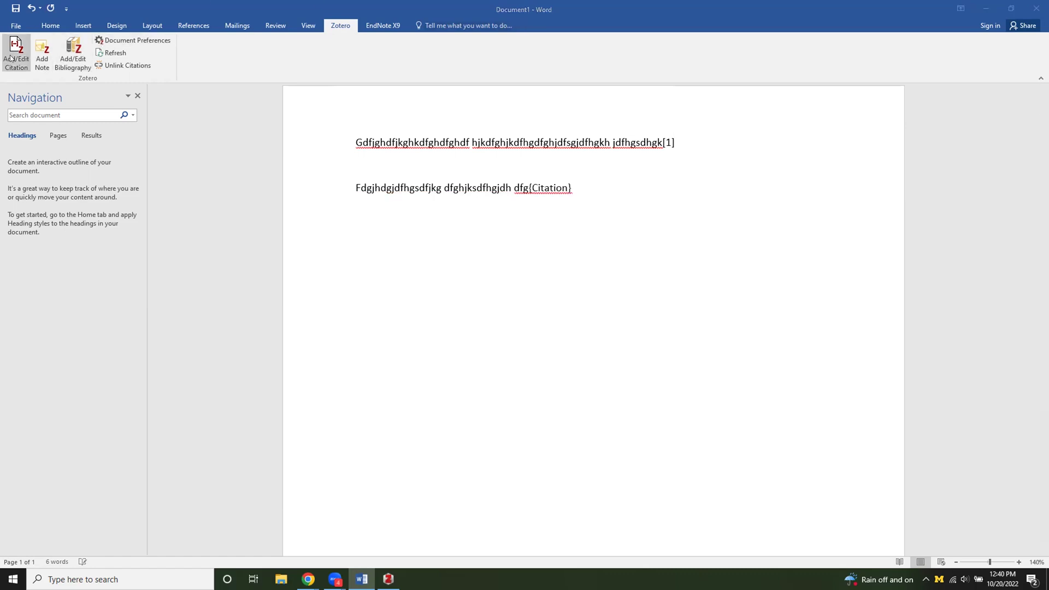
pyautogui.write('sle')
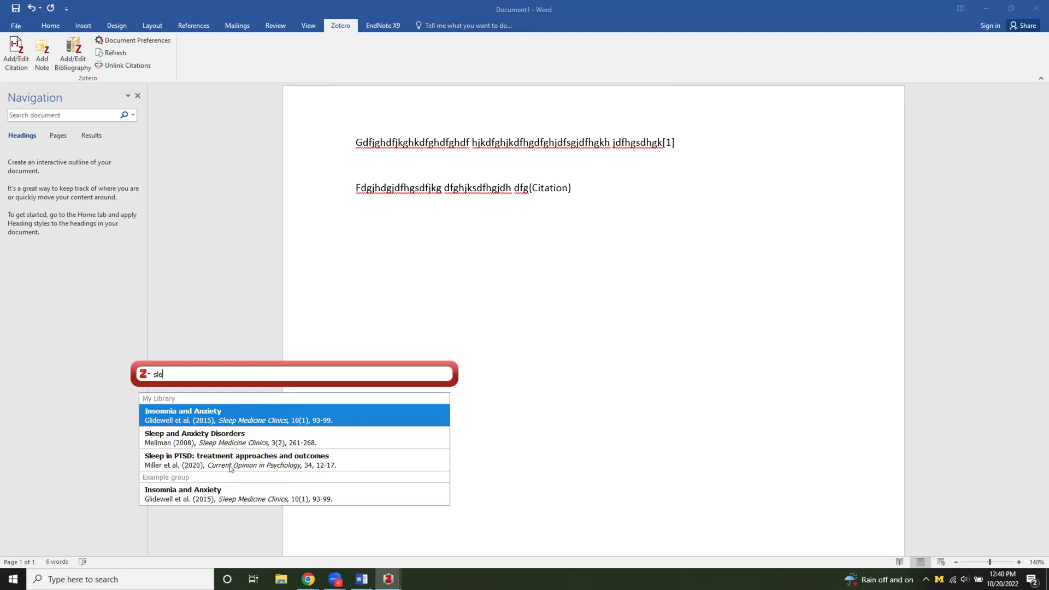
pyautogui.click(259, 464)
pyautogui.press('Return')
# Step: Add a third paragraph "Ghdfghdf" and cite the already cited "Sleep in PTSD: treatment approaches and outcomes" after it
pyautogui.press('Return')
pyautogui.write('Ghdfghdf')
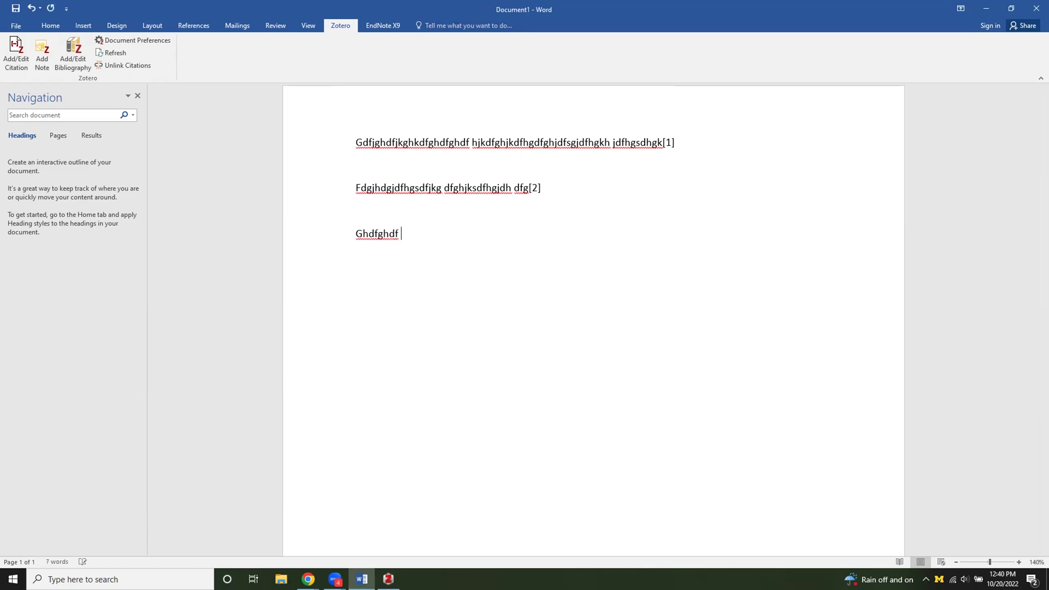
pyautogui.click(15, 54)
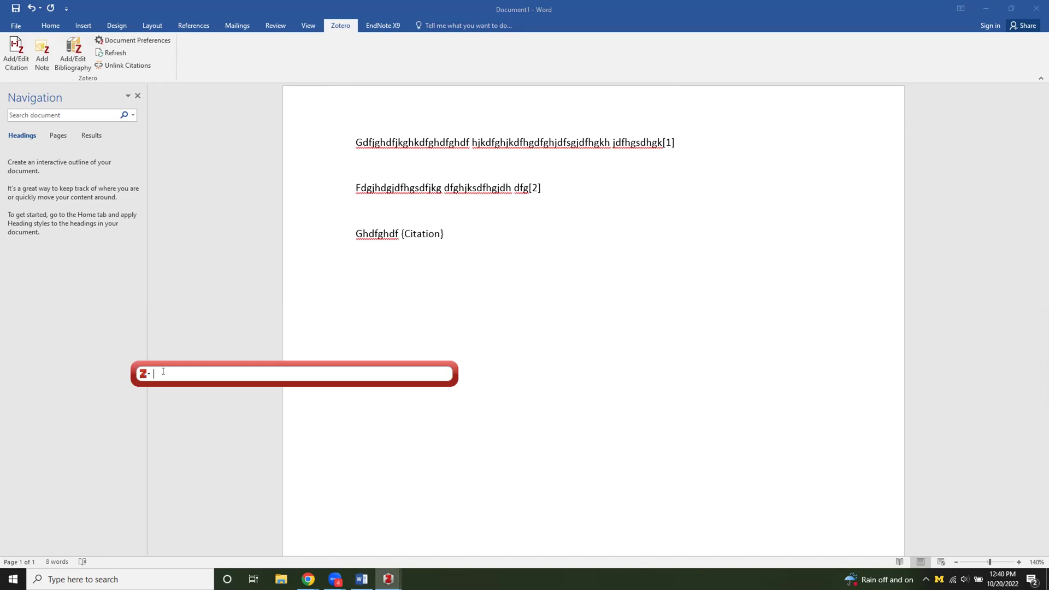
pyautogui.write('slee')
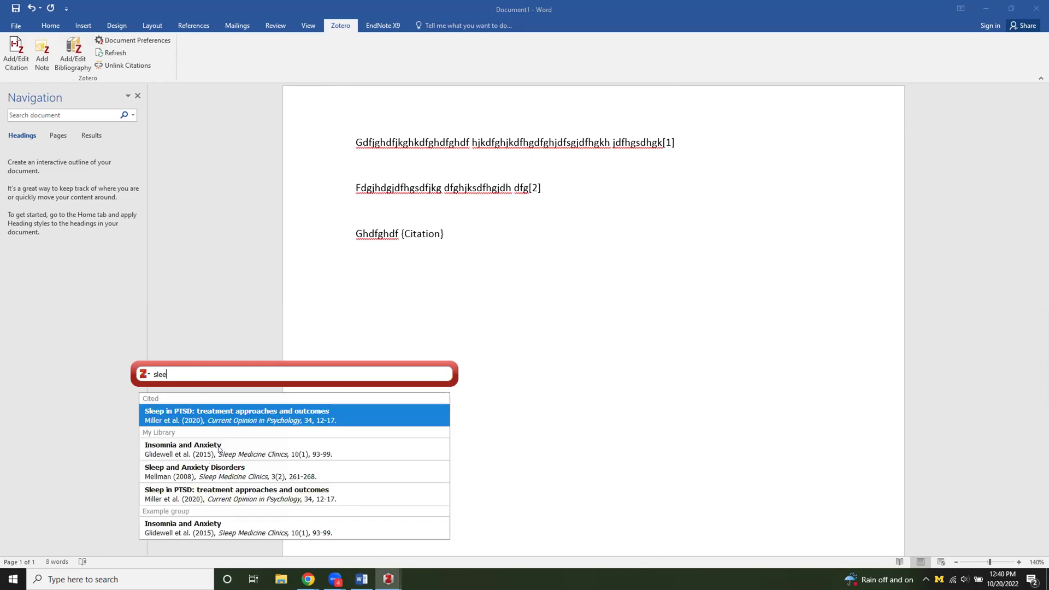
pyautogui.click(232, 418)
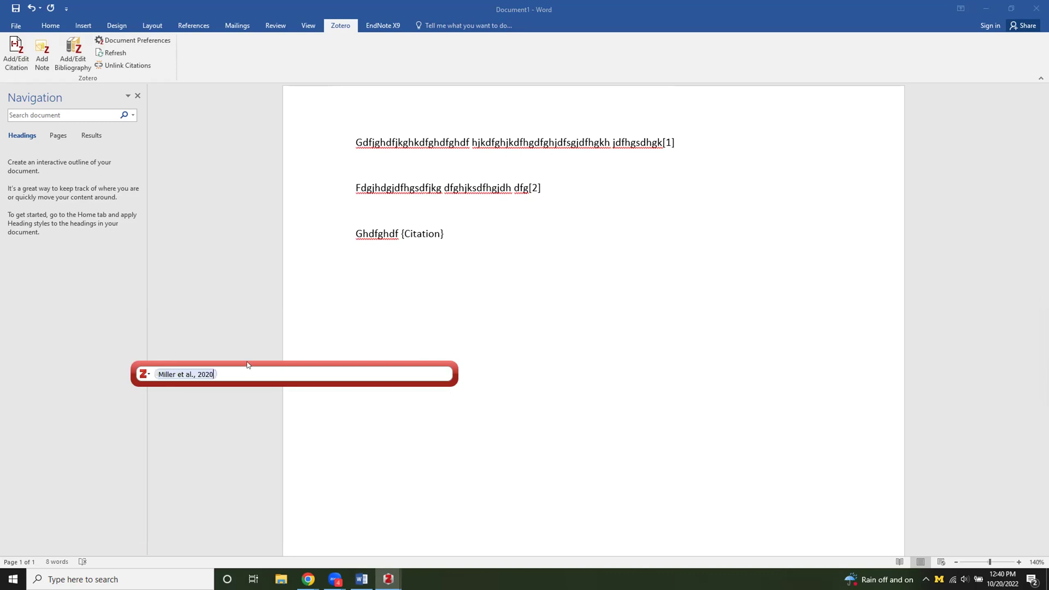
pyautogui.press('Return')
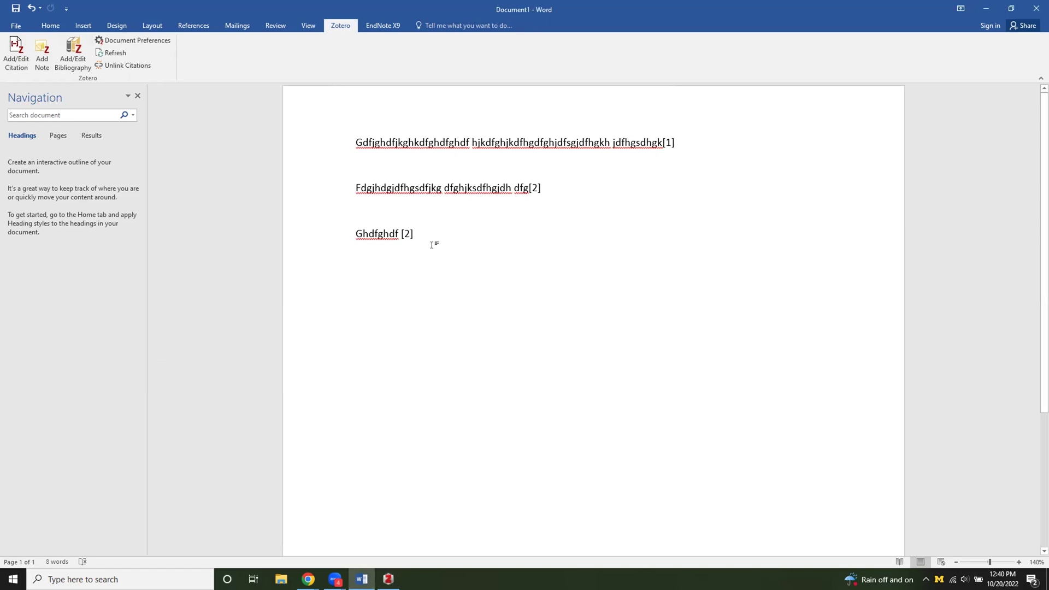
# Step: Insert the Zotero bibliography on a new line below the third paragraph
pyautogui.press('Return')
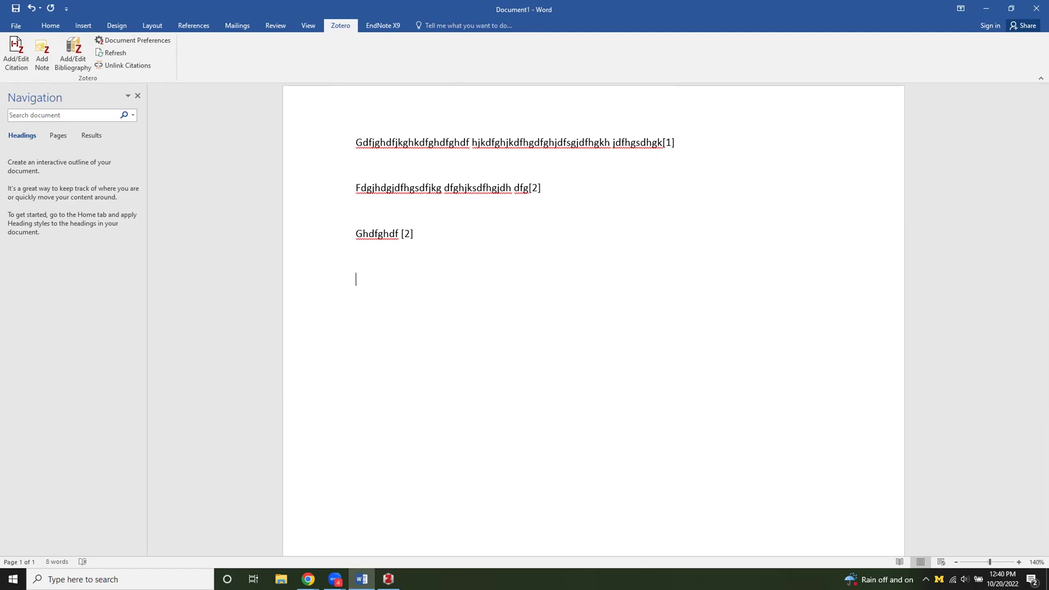
pyautogui.click(80, 66)
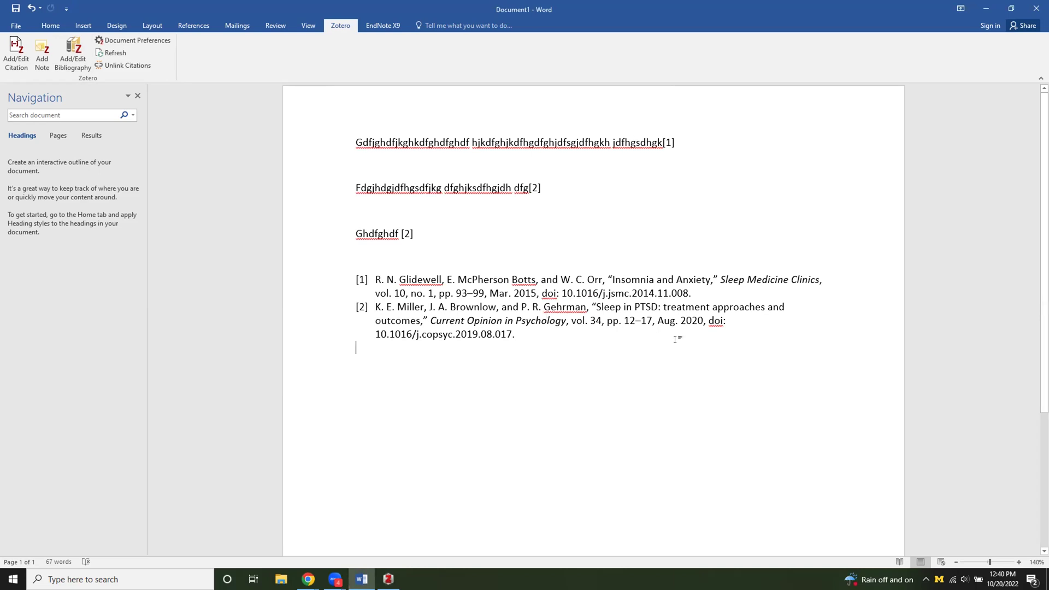
pyautogui.scroll(-3, 675, 339)
pyautogui.scroll(3, 675, 339)
# Step: Insert the stray text "fgkhfdghdfghdfgdfgjkfd" into the word "Insomnia" in the first bibliography entry and refresh the Zotero citations
pyautogui.click(574, 303)
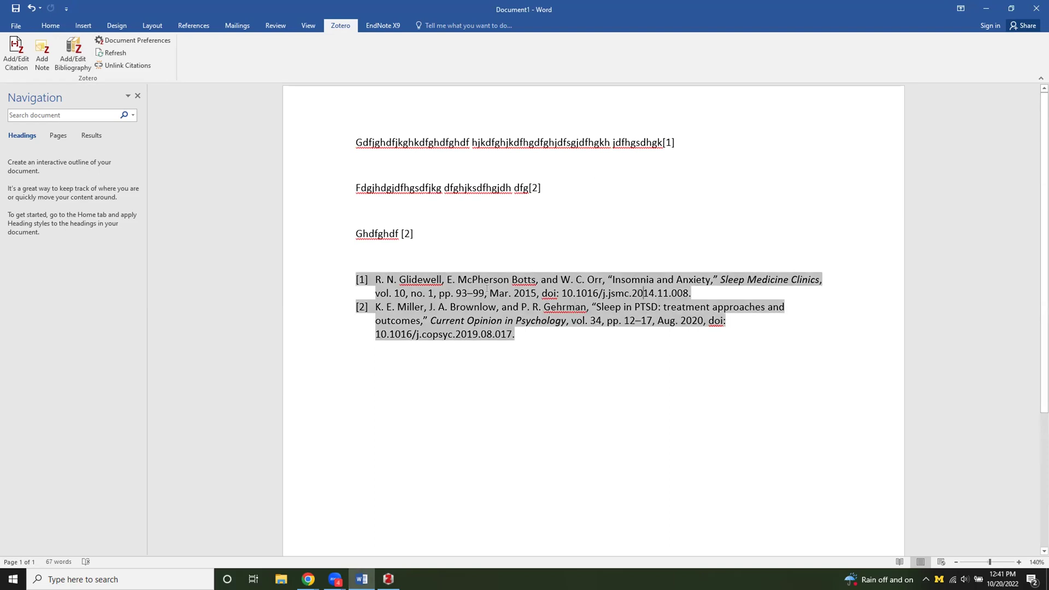
pyautogui.moveTo(520, 279); pyautogui.dragTo(747, 279)
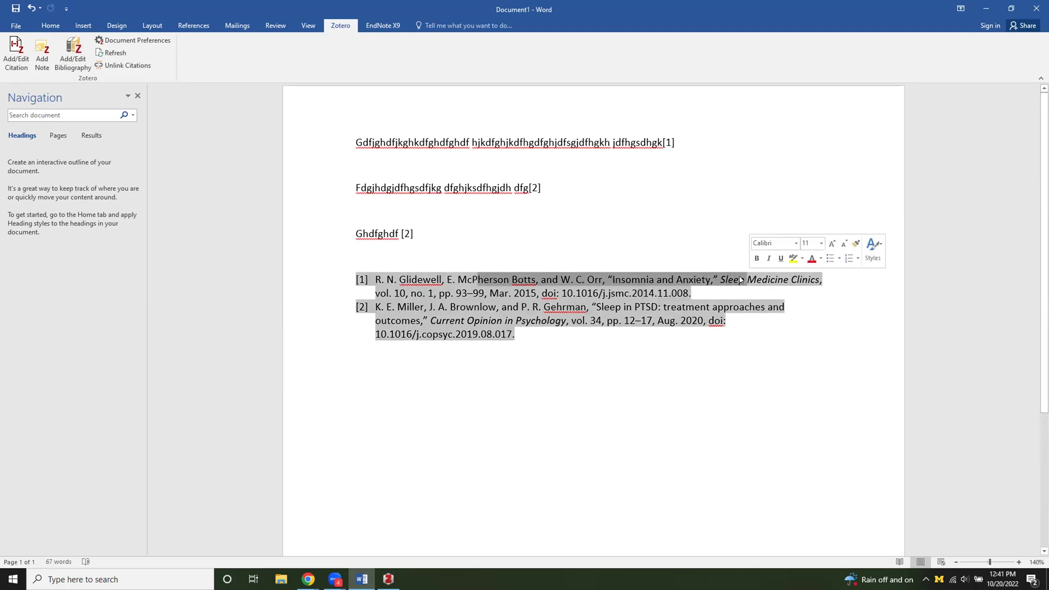
pyautogui.click(707, 319)
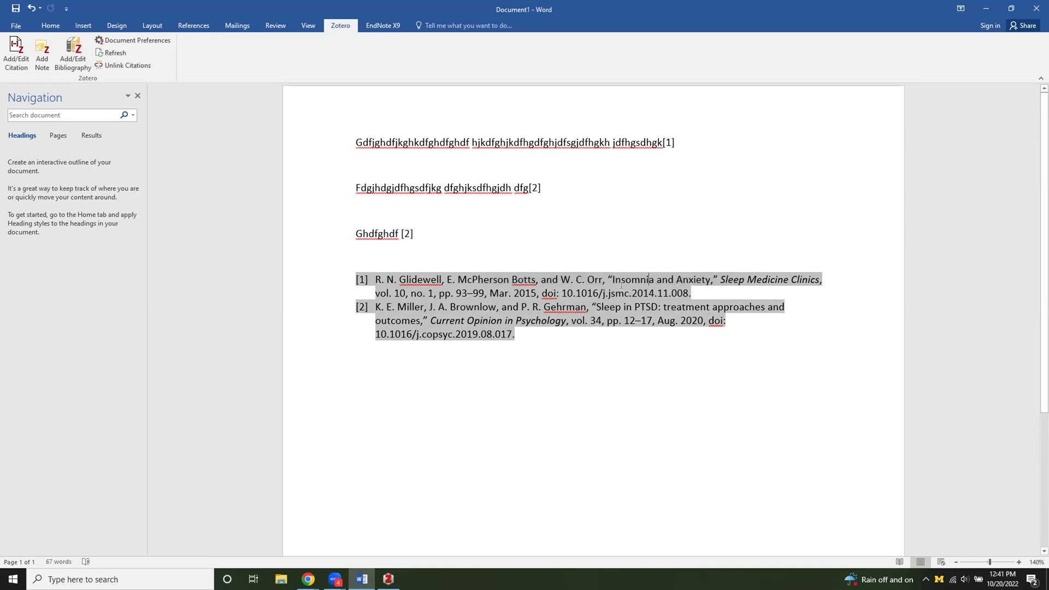
pyautogui.click(645, 279)
pyautogui.click(632, 278)
pyautogui.write('fgkhfdghdfghdfgdfgjkfd')
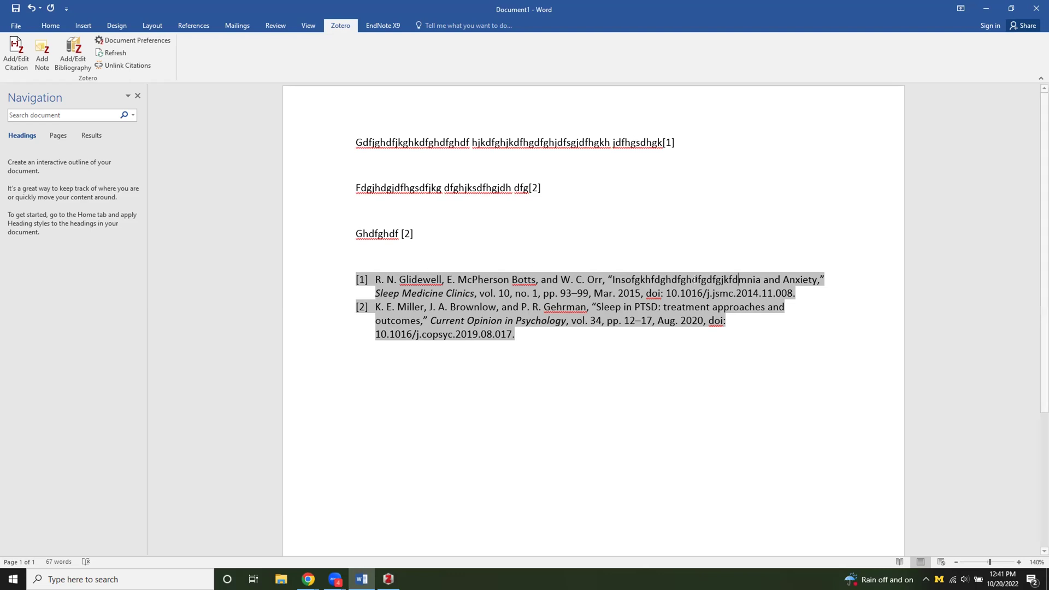
pyautogui.click(701, 344)
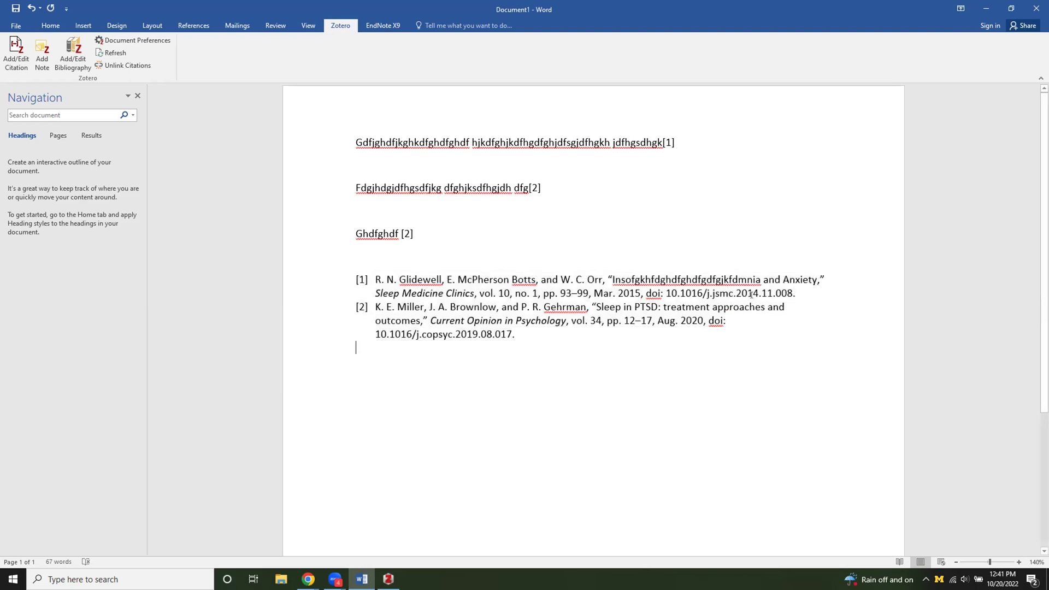
pyautogui.click(117, 52)
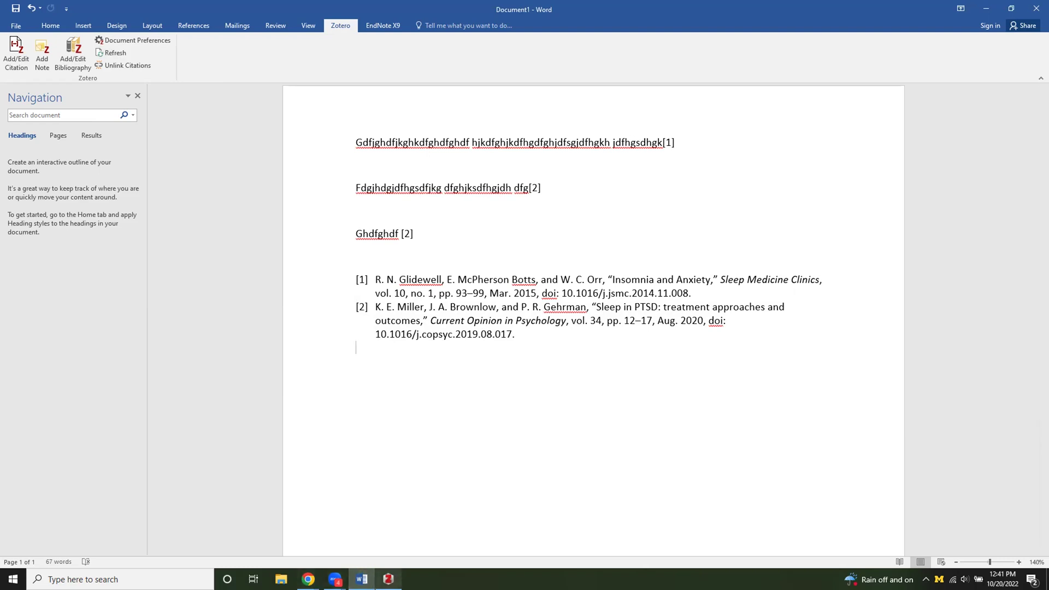
# Step: Switch to Zotero, open the title of "Simulation of Patient Specific Cervical Hip Fracture Surgery With a Volume Haptic Interface" for editing, and return to Word
pyautogui.click(388, 579)
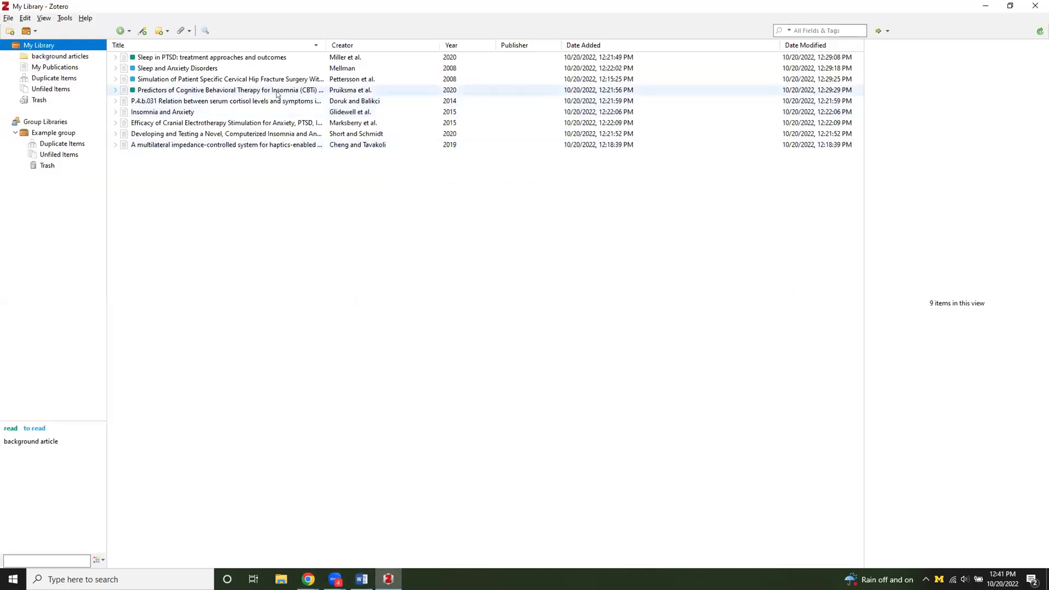
pyautogui.click(246, 81)
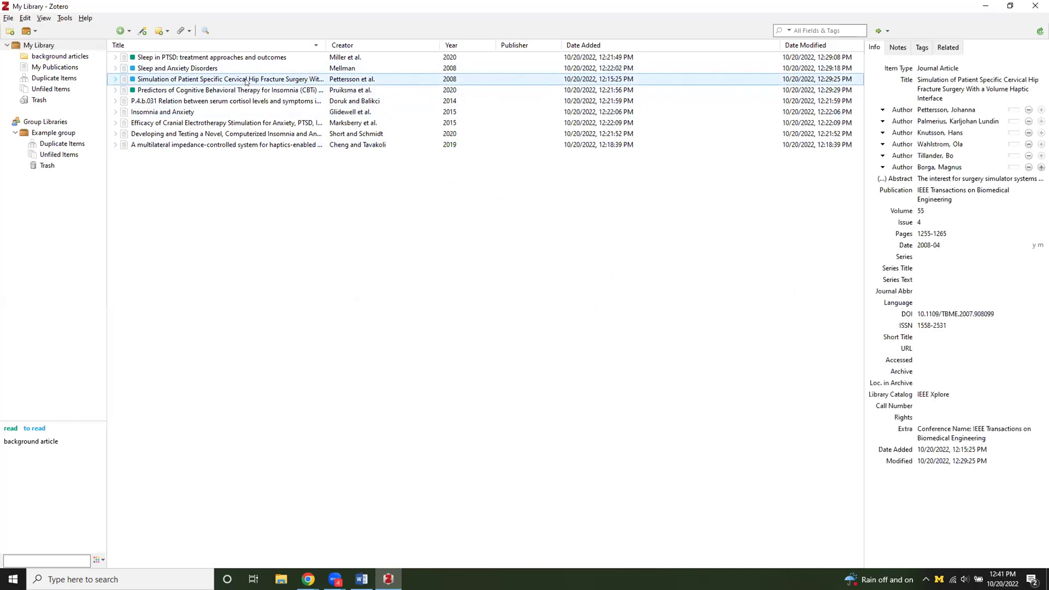
pyautogui.click(968, 96)
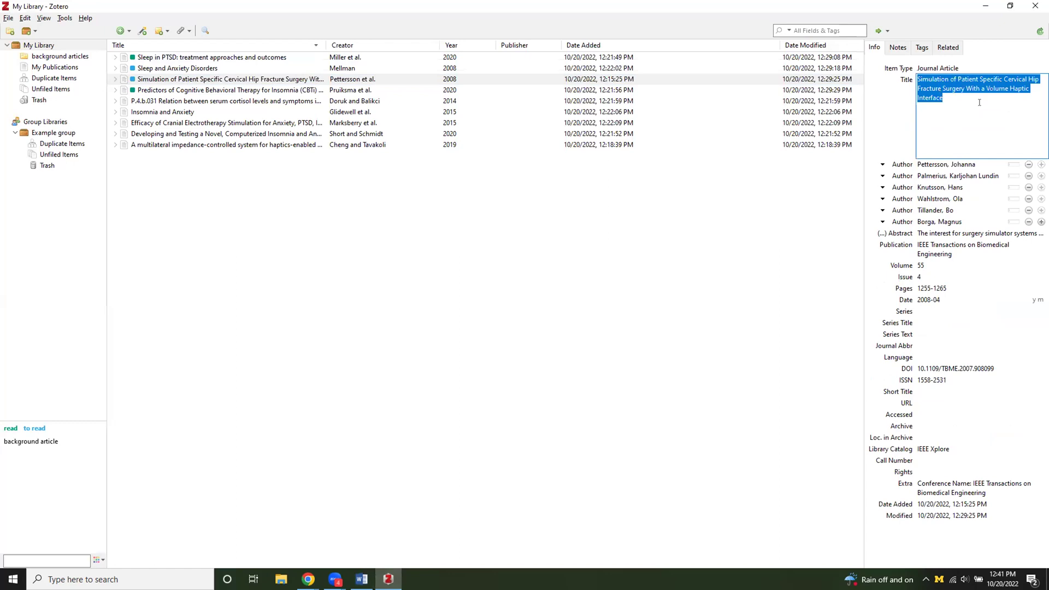
pyautogui.click(971, 96)
pyautogui.click(771, 264)
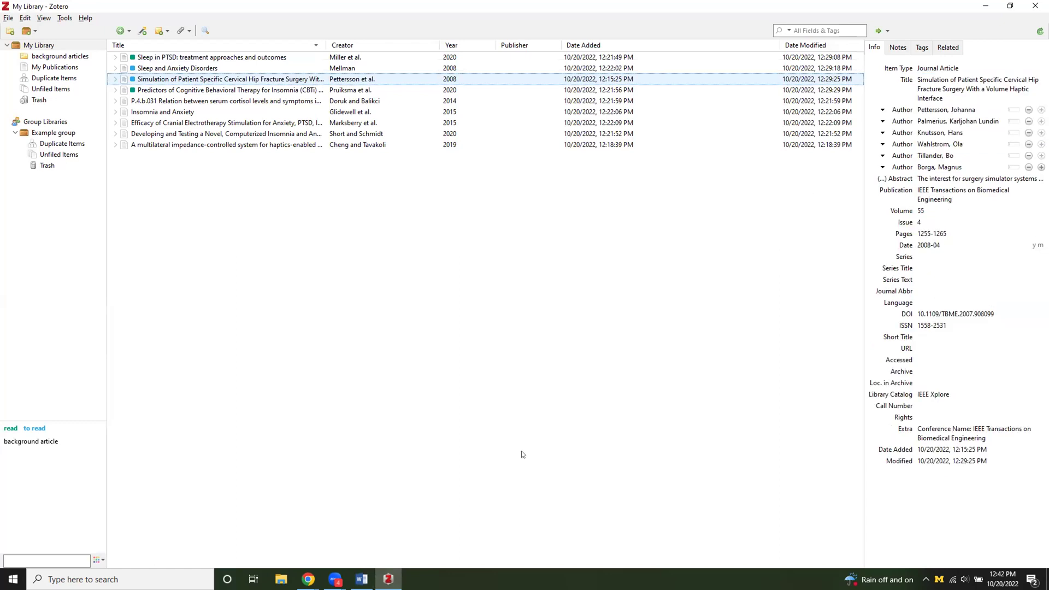
pyautogui.click(361, 579)
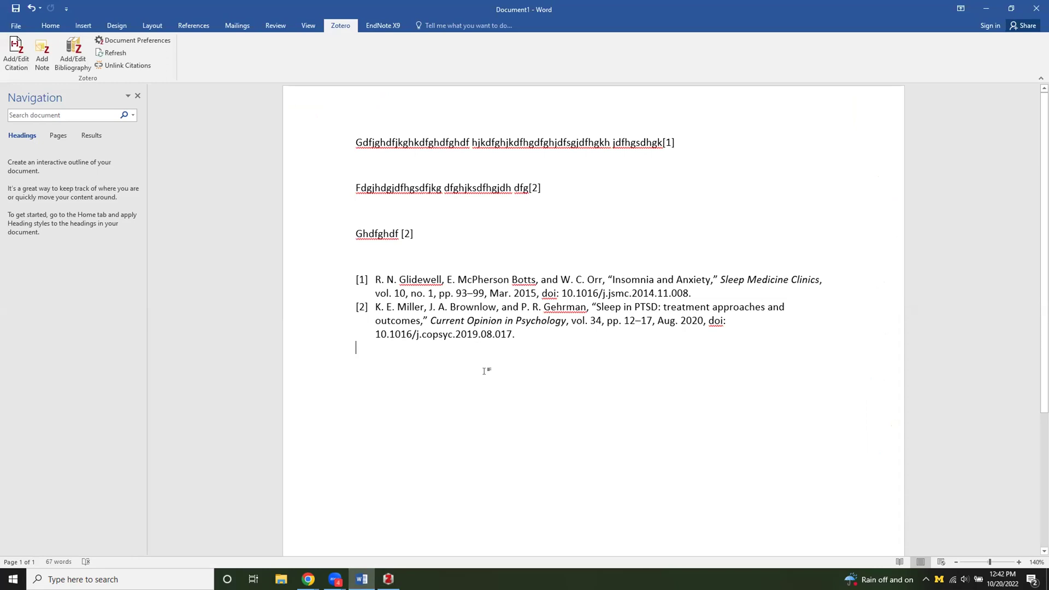
pyautogui.scroll(-1, 433, 275)
pyautogui.scroll(1, 419, 260)
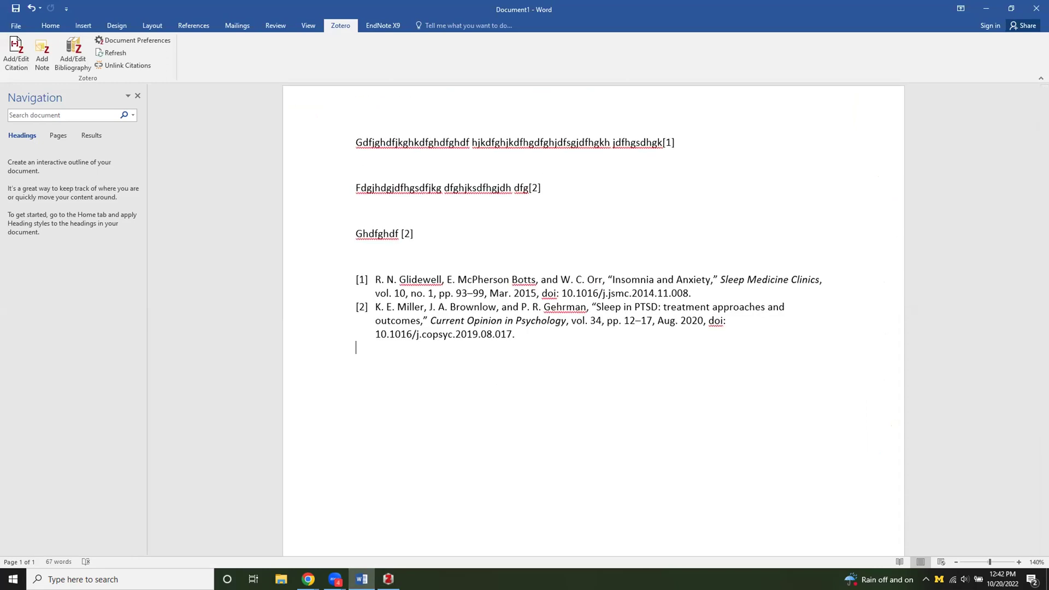
# Step: Switch to the "Zotero example" document in Google Docs, examine its Zotero citation commands, and return to Word
pyautogui.hotkey('alt', 'Tab')
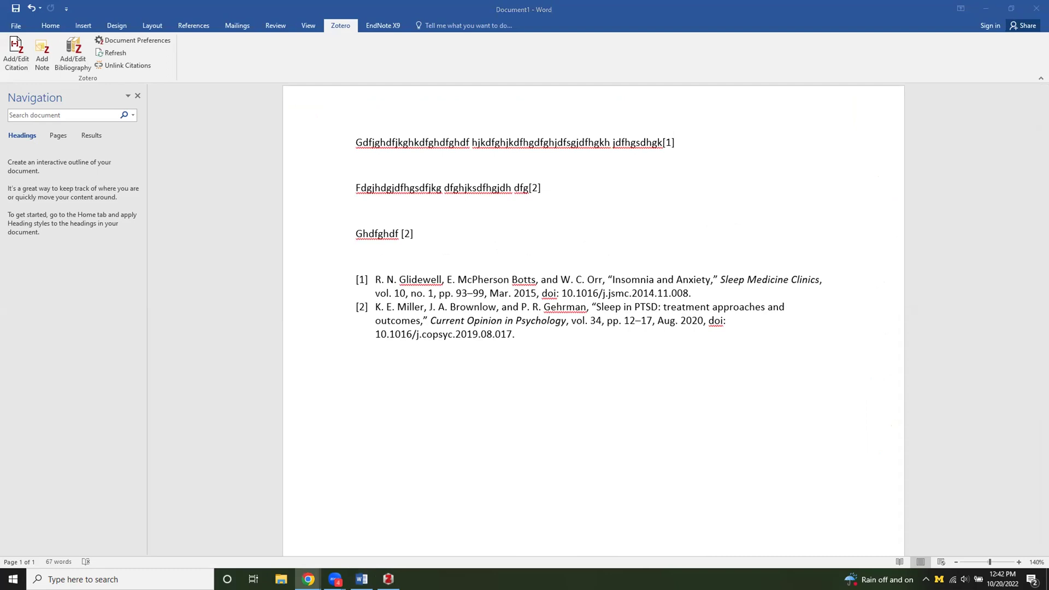
pyautogui.moveTo(352, 0); pyautogui.dragTo(409, 86)
pyautogui.click(589, 74)
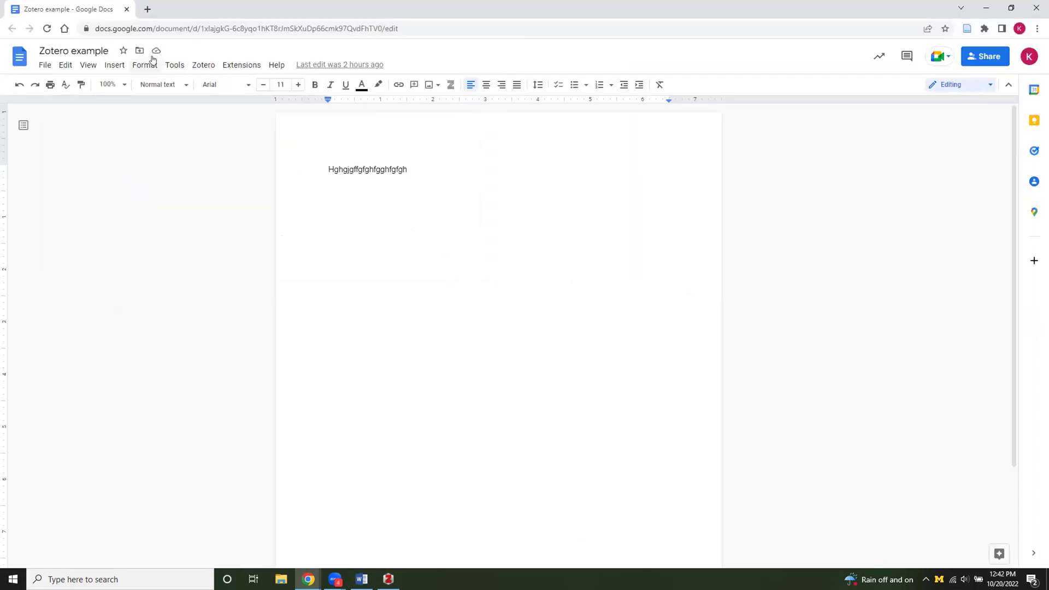
pyautogui.click(206, 68)
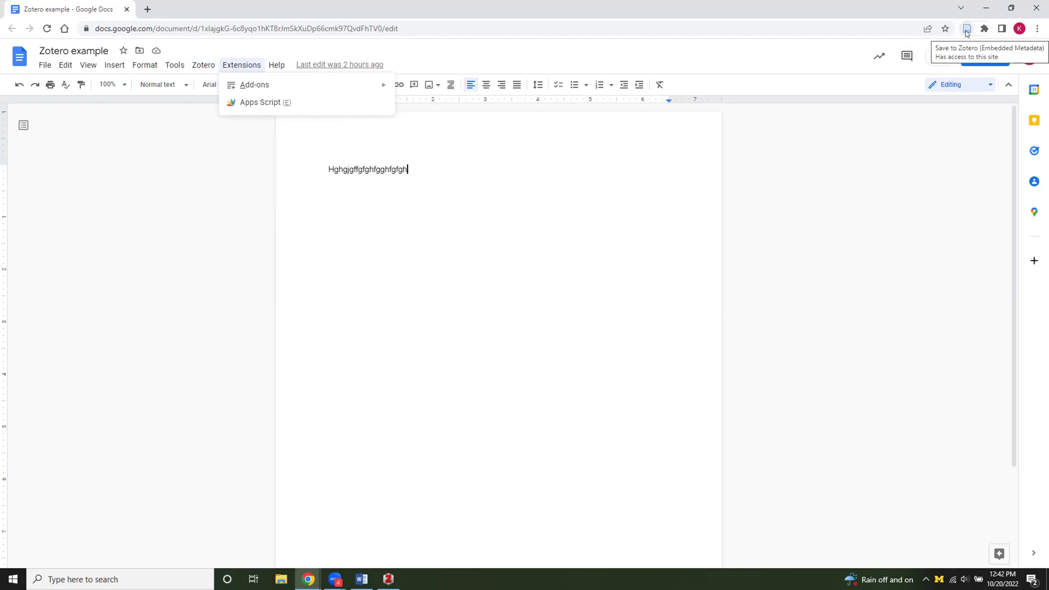
pyautogui.click(204, 62)
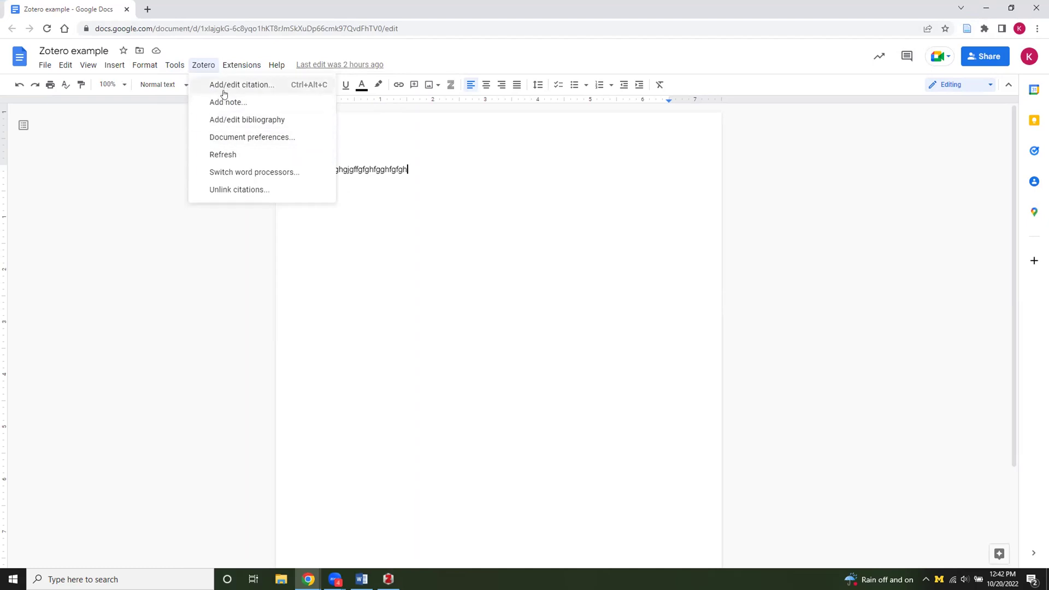
pyautogui.click(491, 217)
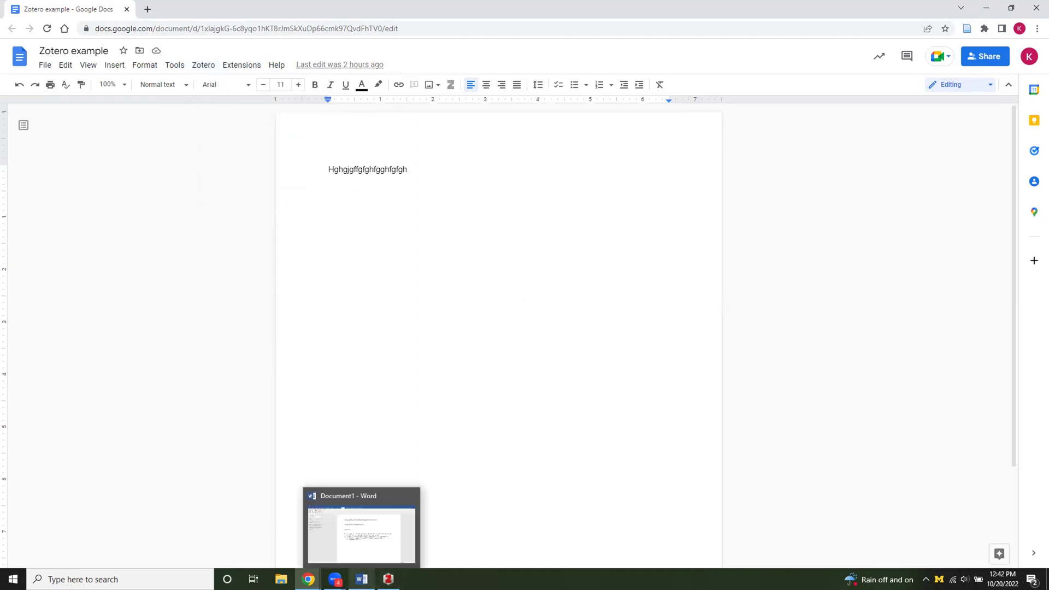
pyautogui.click(362, 578)
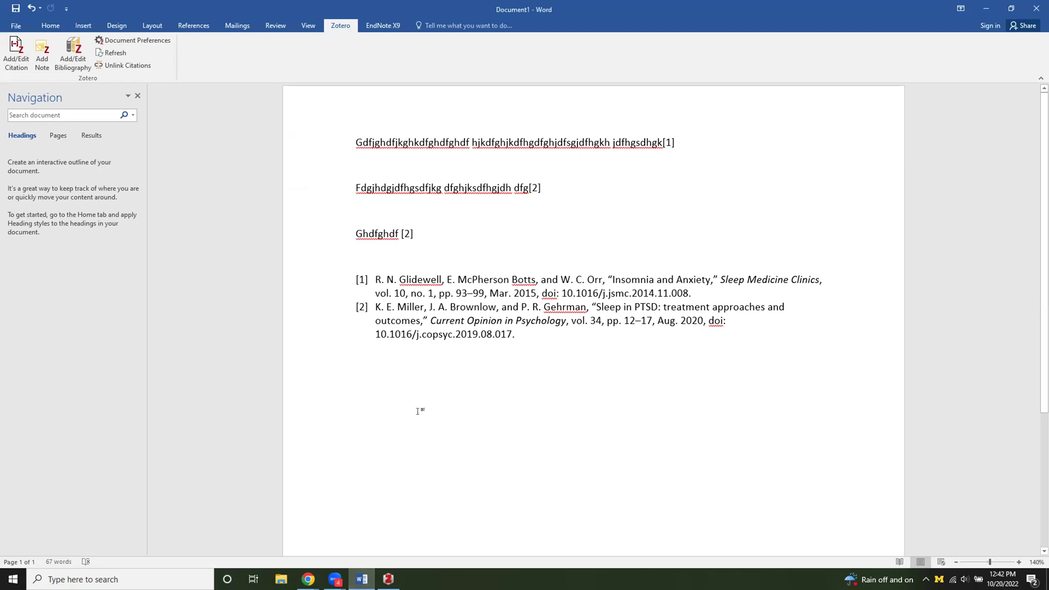
# Step: Switch to Chrome, maximize the new window, and go to zotero.org/styles
pyautogui.click(309, 578)
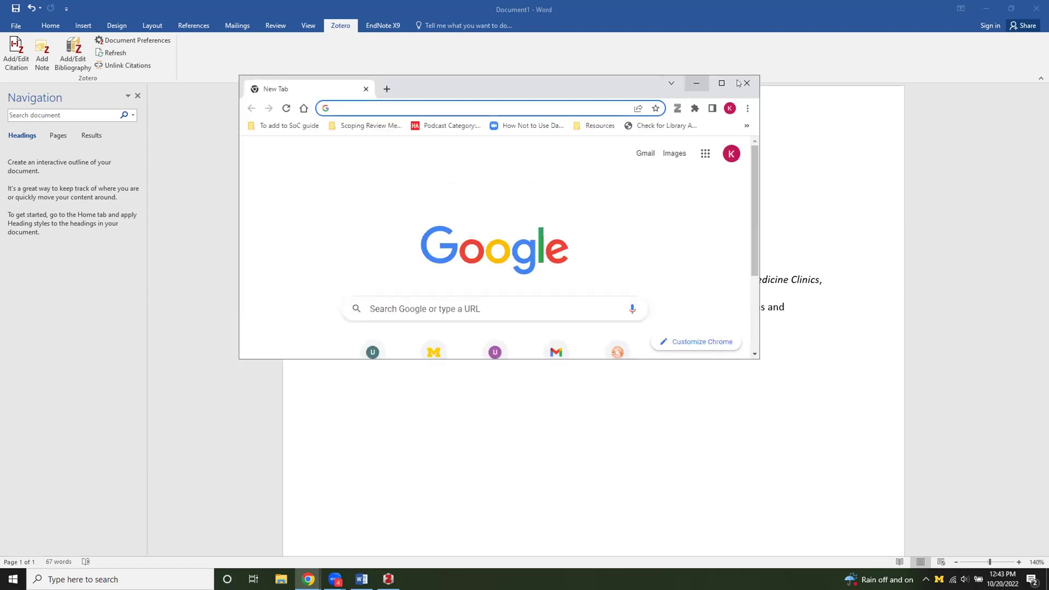
pyautogui.doubleClick(720, 85)
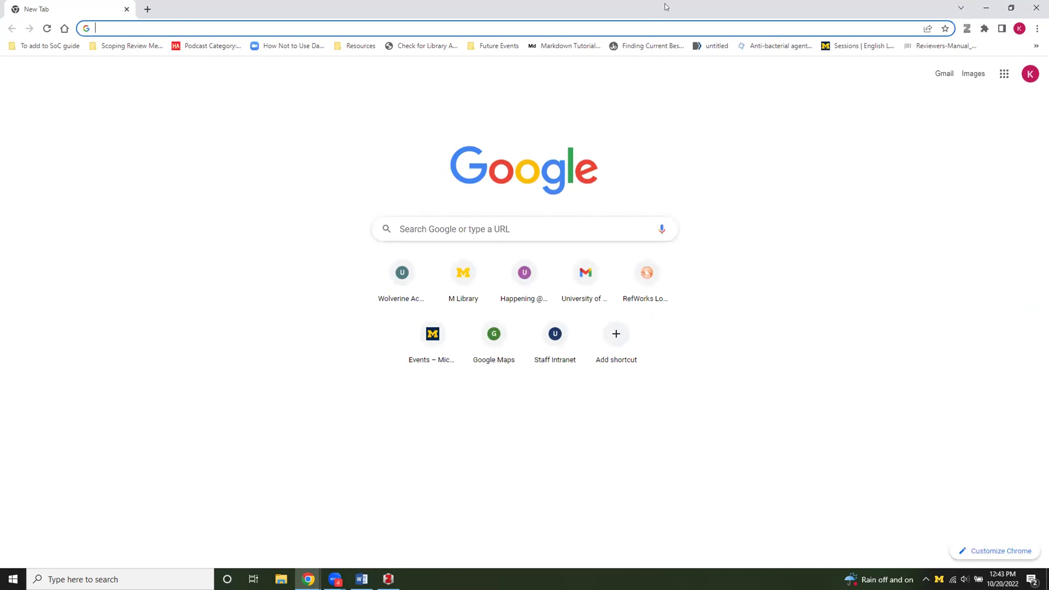
pyautogui.click(638, 25)
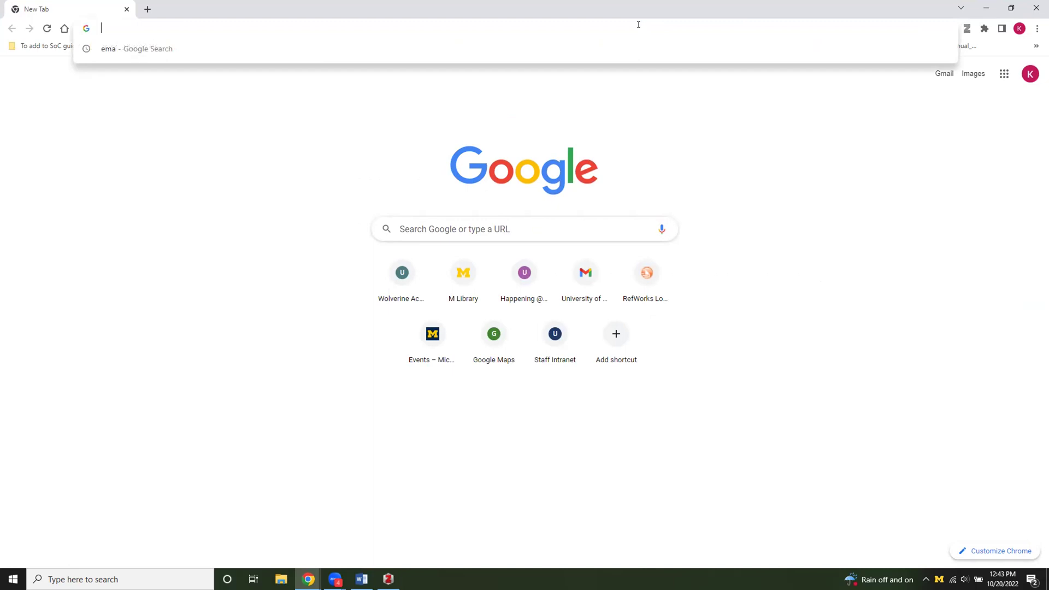
pyautogui.write('s')
pyautogui.press('BackSpace')
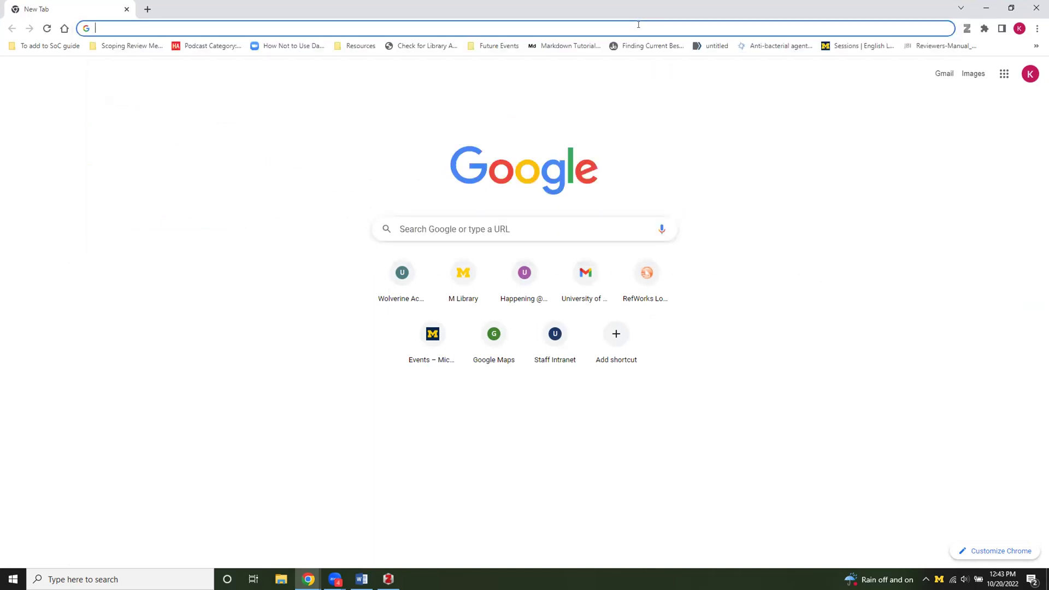
pyautogui.write('zotero.org/styles')
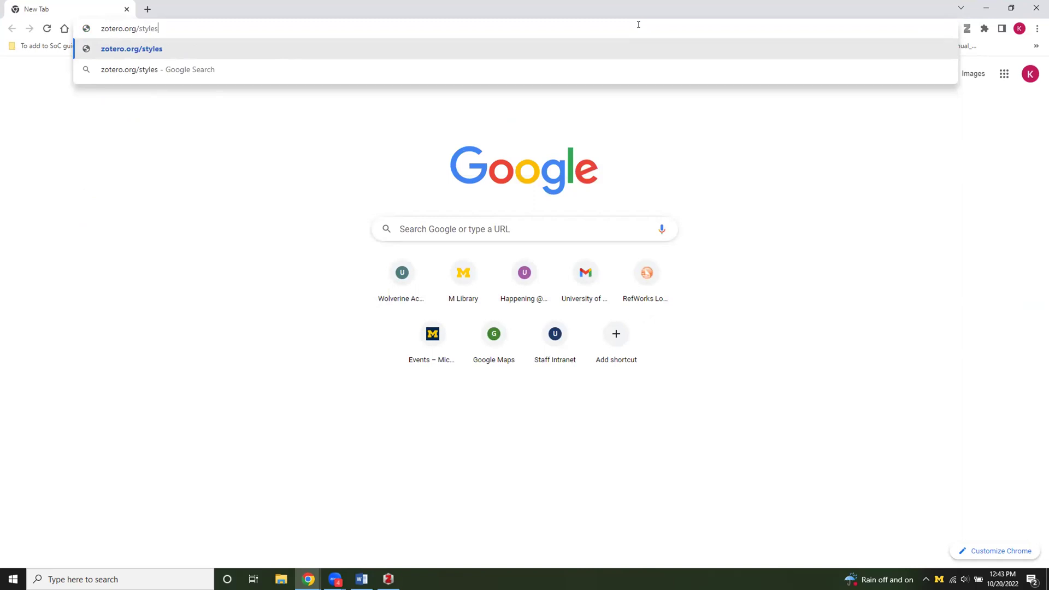
pyautogui.press('Return')
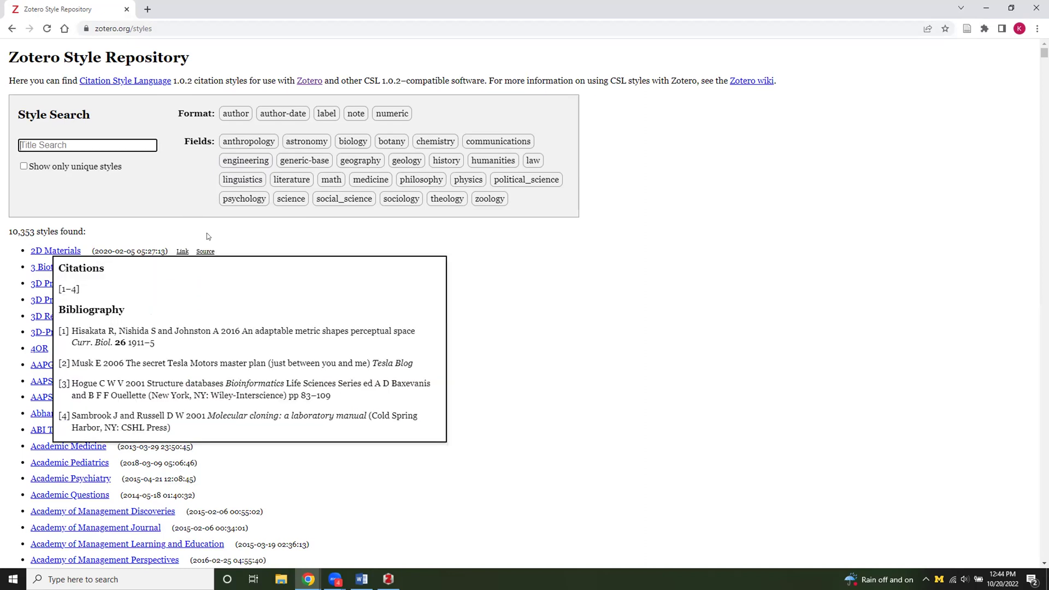
# Step: Search the style repository for PMCID and add the "National Library of Medicine (grant proposals with PMCID/PMID)" style to Zotero
pyautogui.write('PM')
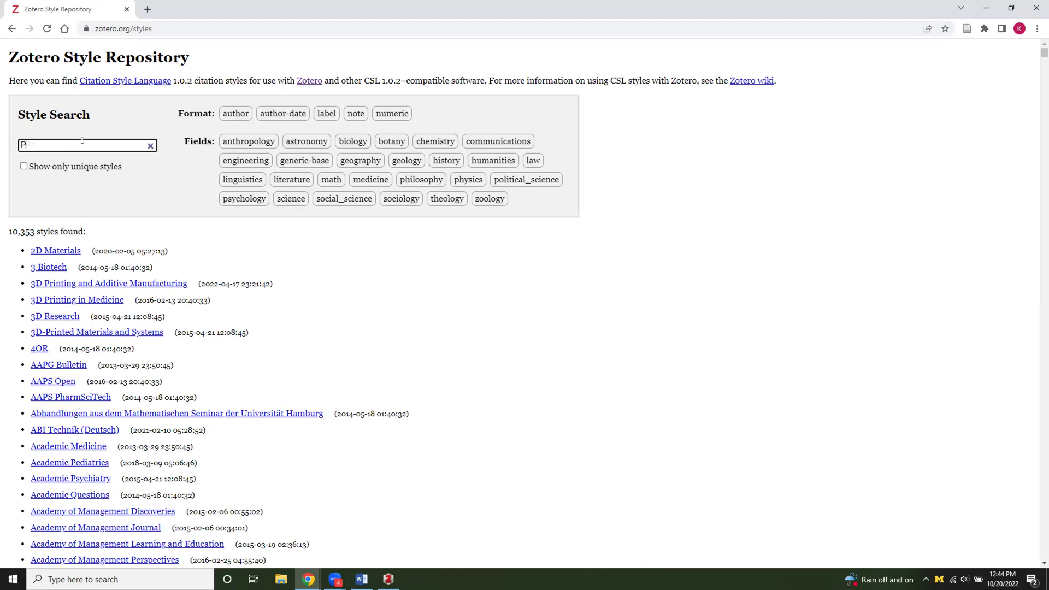
pyautogui.write('CID')
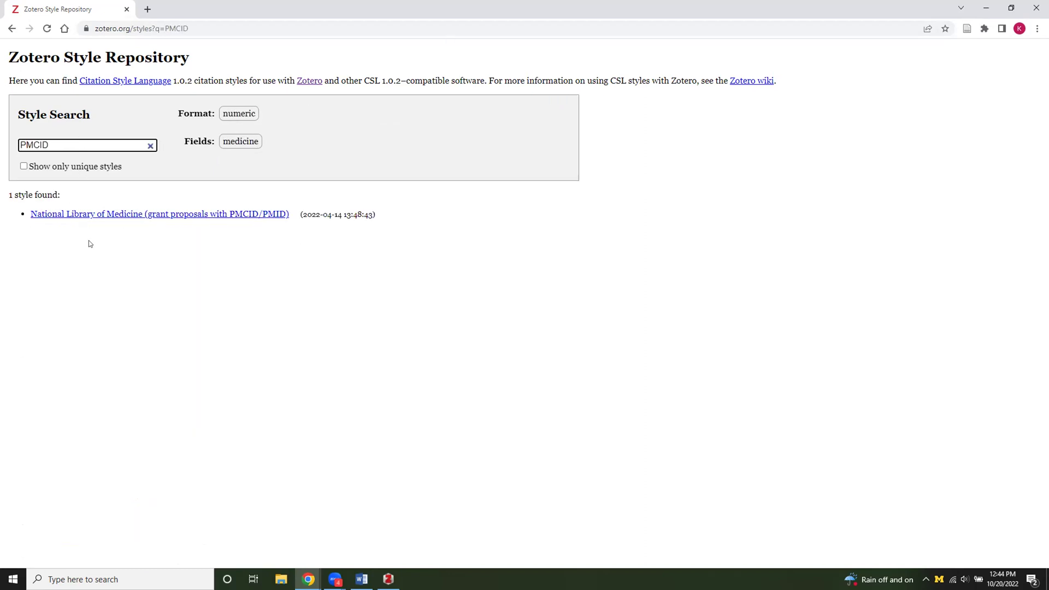
pyautogui.moveTo(118, 215)
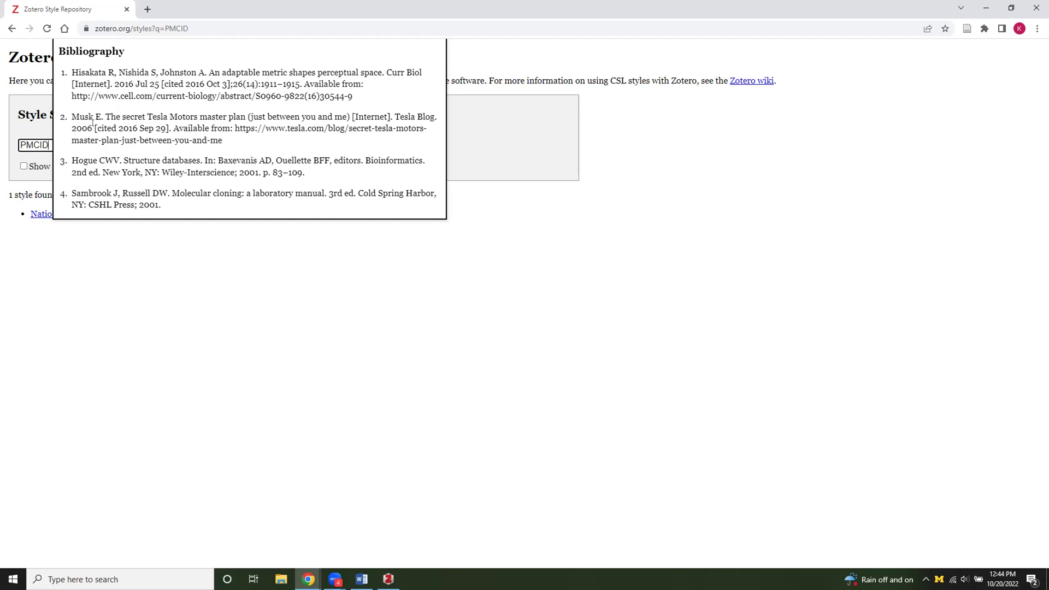
pyautogui.click(41, 216)
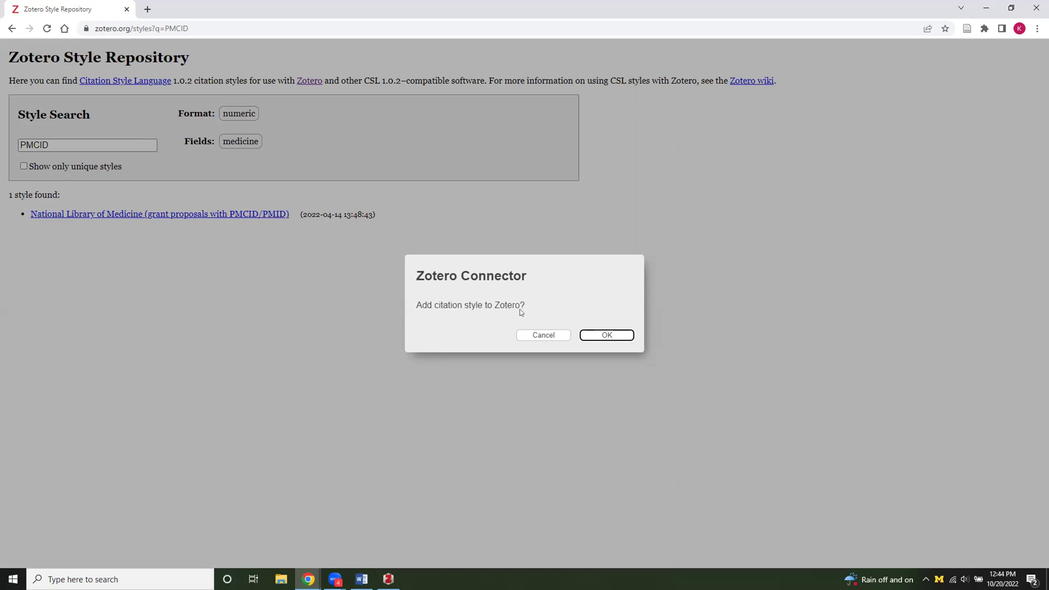
pyautogui.click(608, 336)
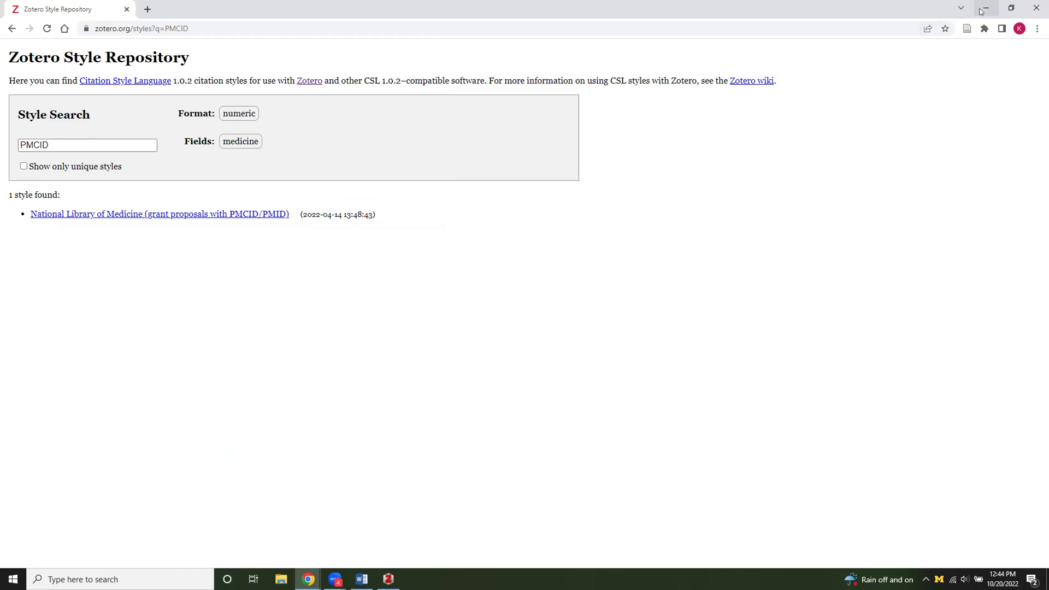
pyautogui.click(981, 11)
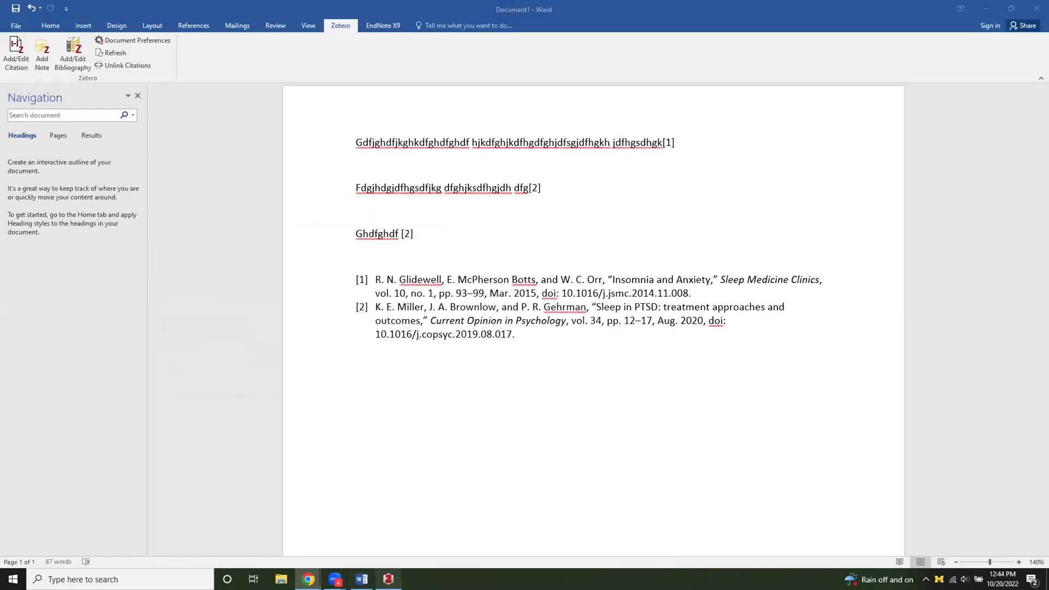
# Step: Switch to Zotero and expand "Sleep in PTSD: treatment approaches and outcomes" to show its attached PDF
pyautogui.moveTo(389, 579)
pyautogui.click(407, 550)
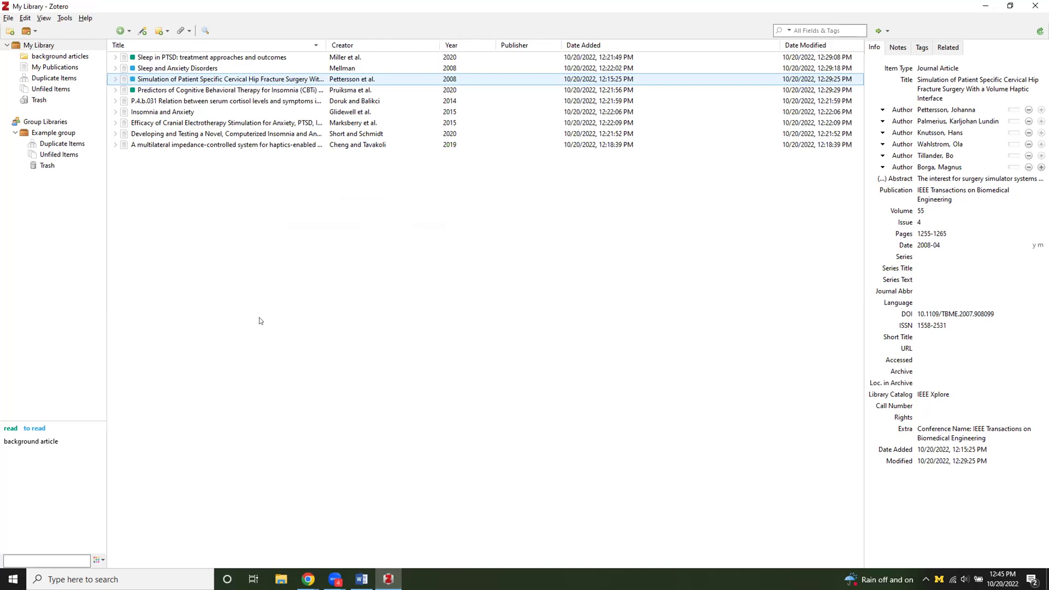
pyautogui.click(179, 59)
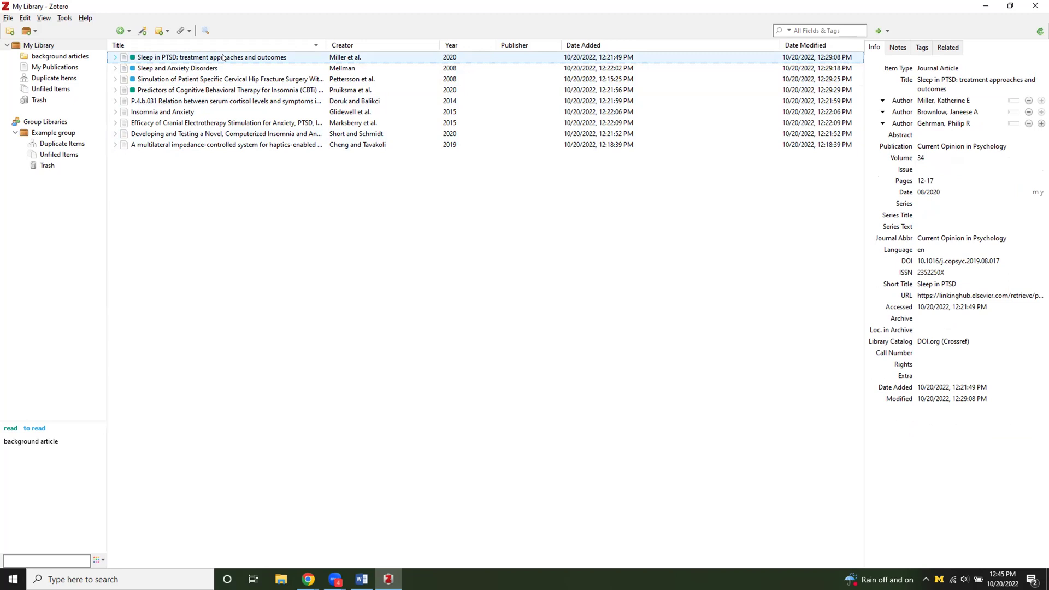
pyautogui.click(115, 57)
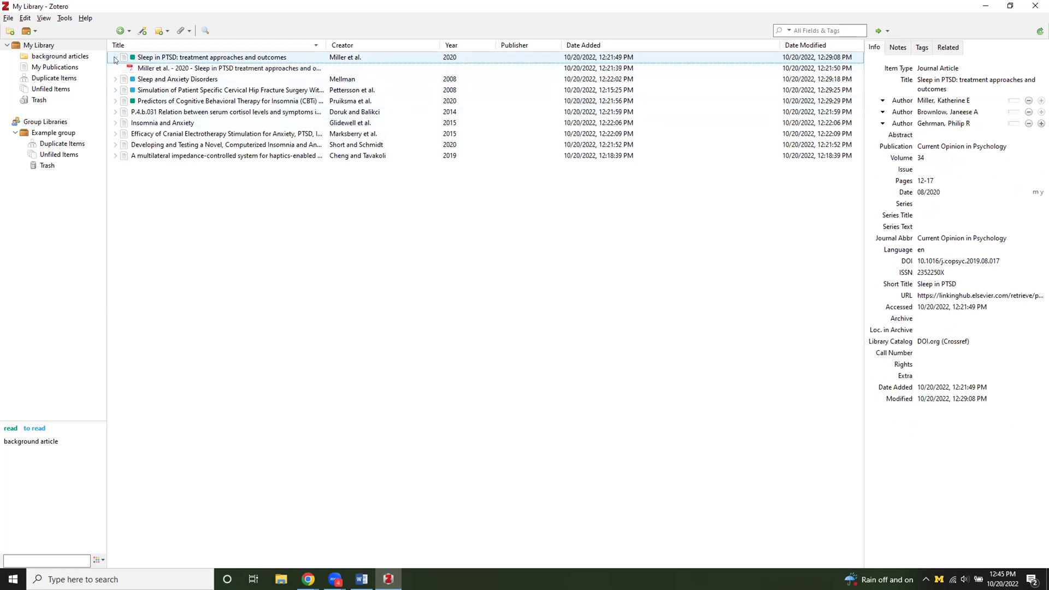
# Step: Open the PDF attached to "A multilateral impedance-controlled system for haptics-enabled surgical training and cooperation in beating-heart surgery" and look through its first pages
pyautogui.click(116, 156)
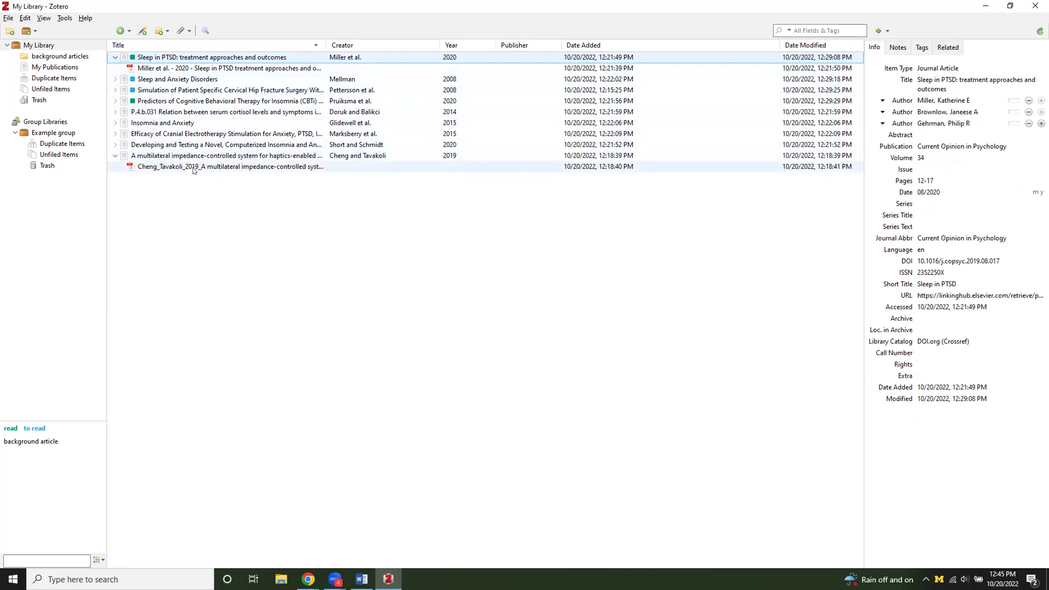
pyautogui.doubleClick(236, 167)
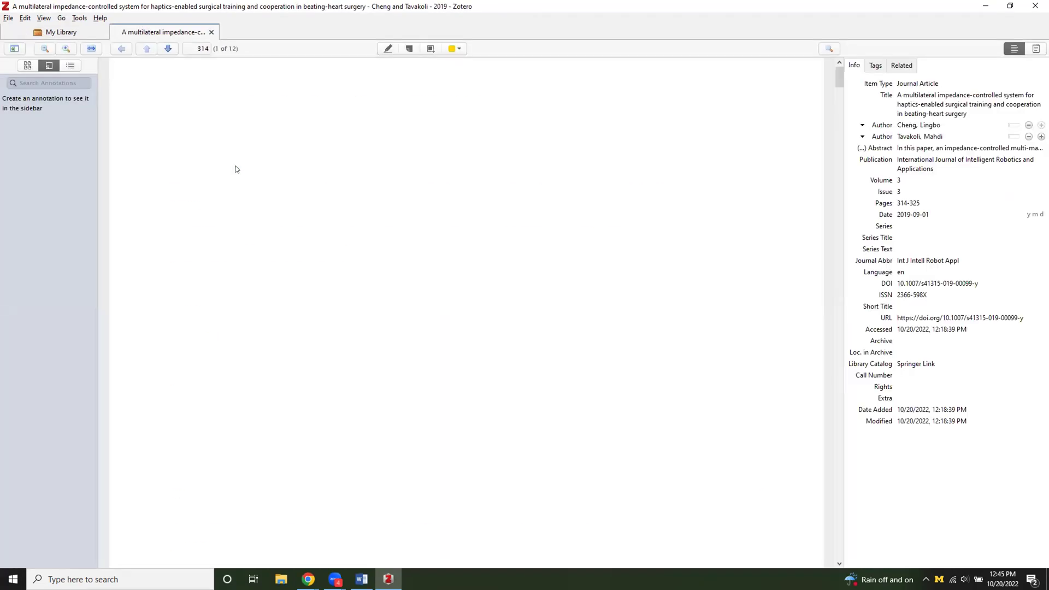
pyautogui.scroll(-5, 236, 169)
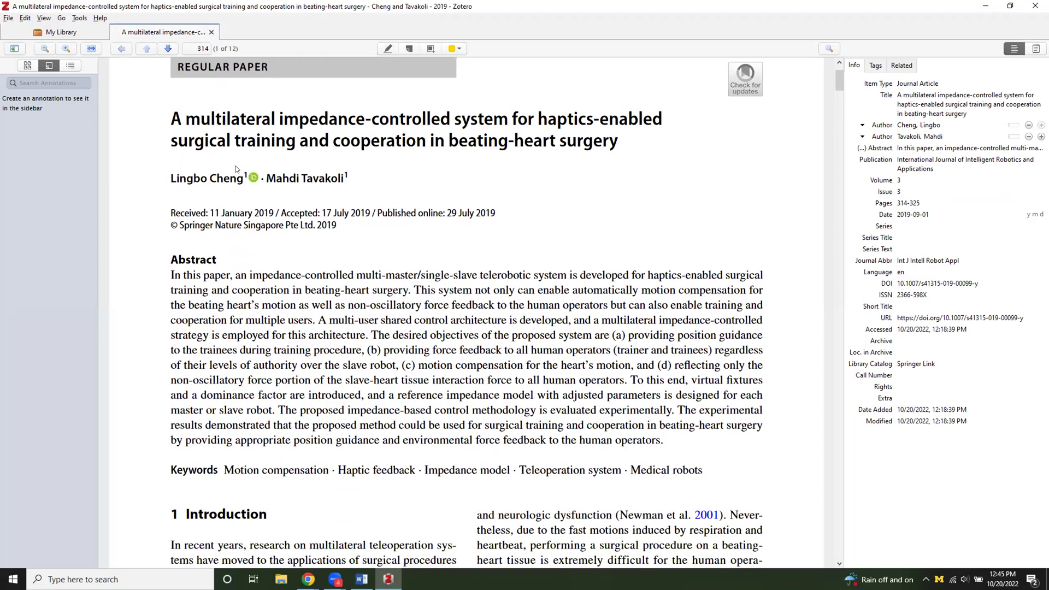
pyautogui.scroll(-12, 237, 169)
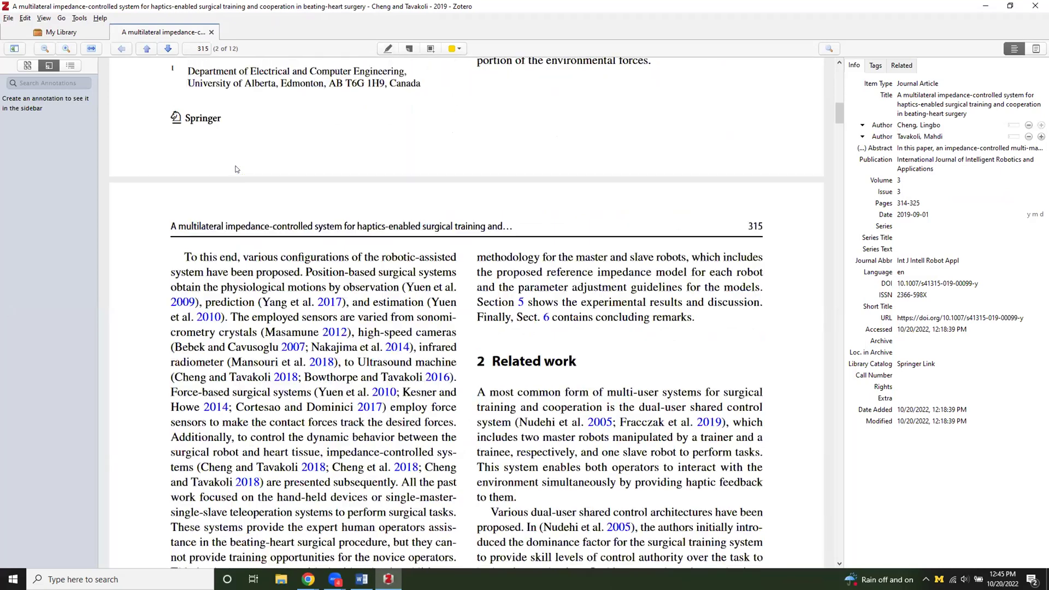
pyautogui.scroll(7, 237, 169)
pyautogui.scroll(9, 236, 169)
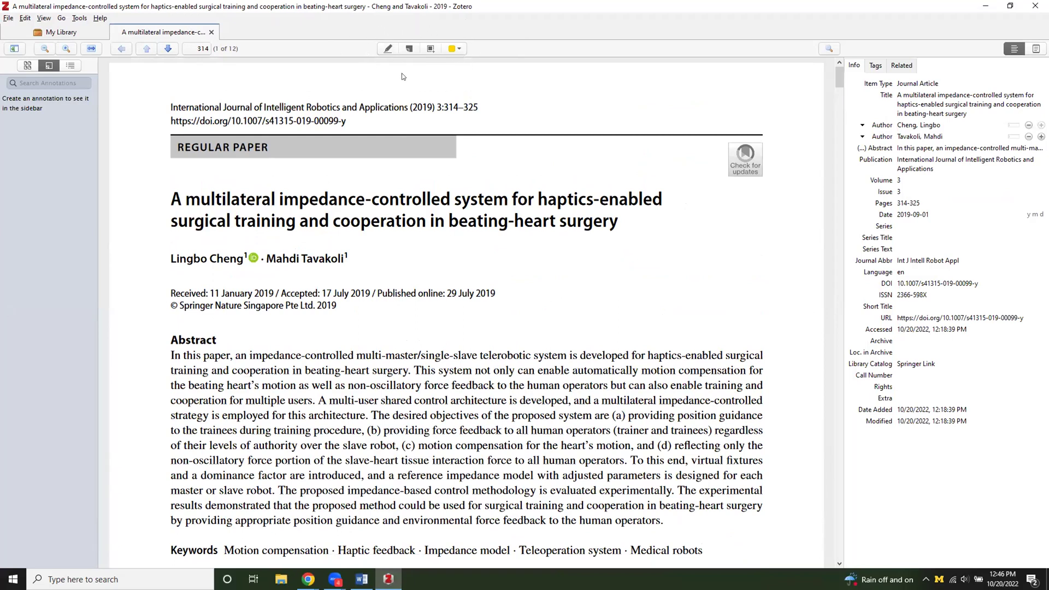
# Step: Highlight in yellow the abstract passage from "To this end, virtual fixtures" through "control methodology is evaluated experimentally."
pyautogui.click(386, 48)
pyautogui.scroll(-2, 403, 157)
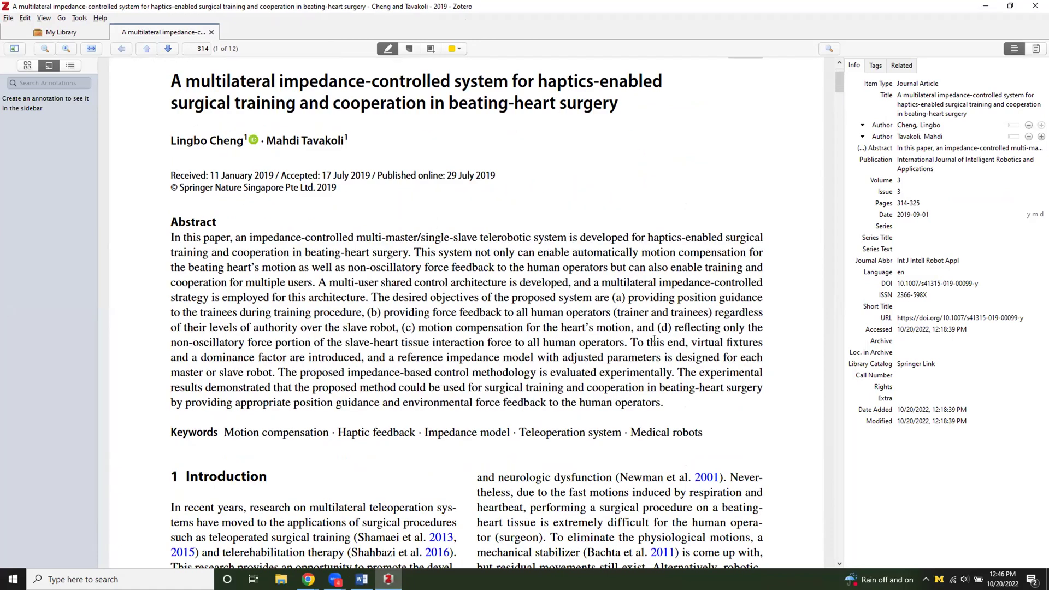
pyautogui.moveTo(630, 342)
pyautogui.mouseDown()
pyautogui.moveTo(720, 343)
pyautogui.moveTo(612, 373)
pyautogui.moveTo(580, 362)
pyautogui.moveTo(673, 373)
pyautogui.mouseUp()
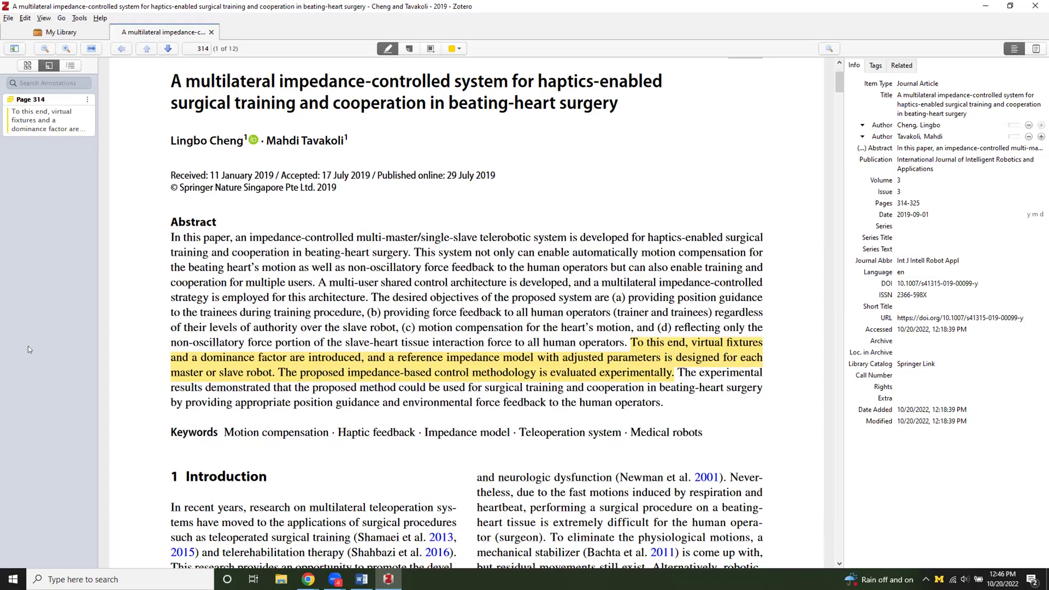
# Step: Comment the page 314 highlight with "dfjkghdfghfdgdf dfgkdfghfgsd fhgdfhghdfjgfsdjkghdk hdfghdfk ghjkdfgf" and recolour it red
pyautogui.click(64, 122)
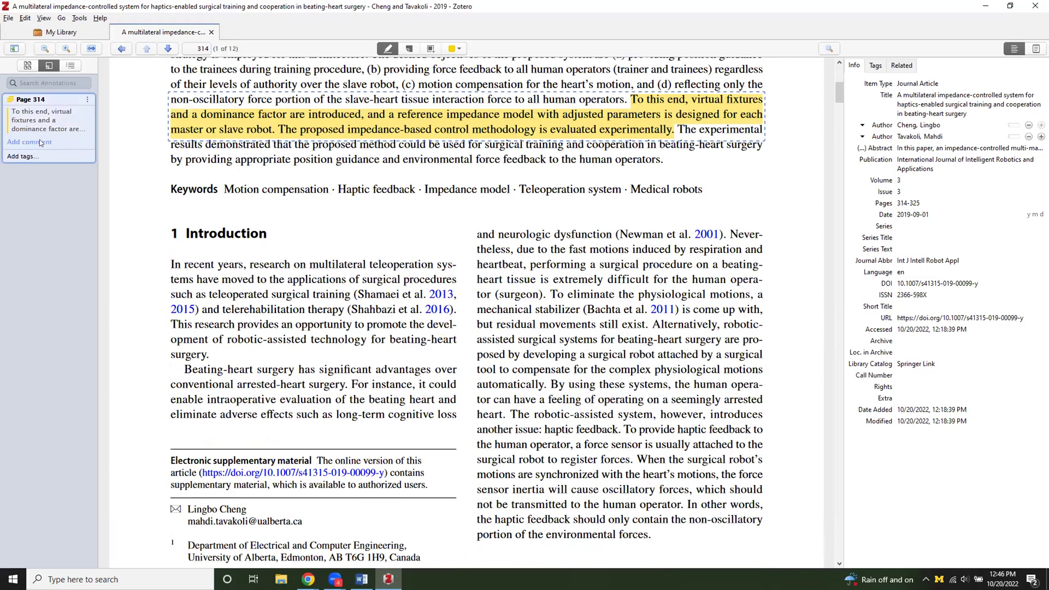
pyautogui.click(39, 141)
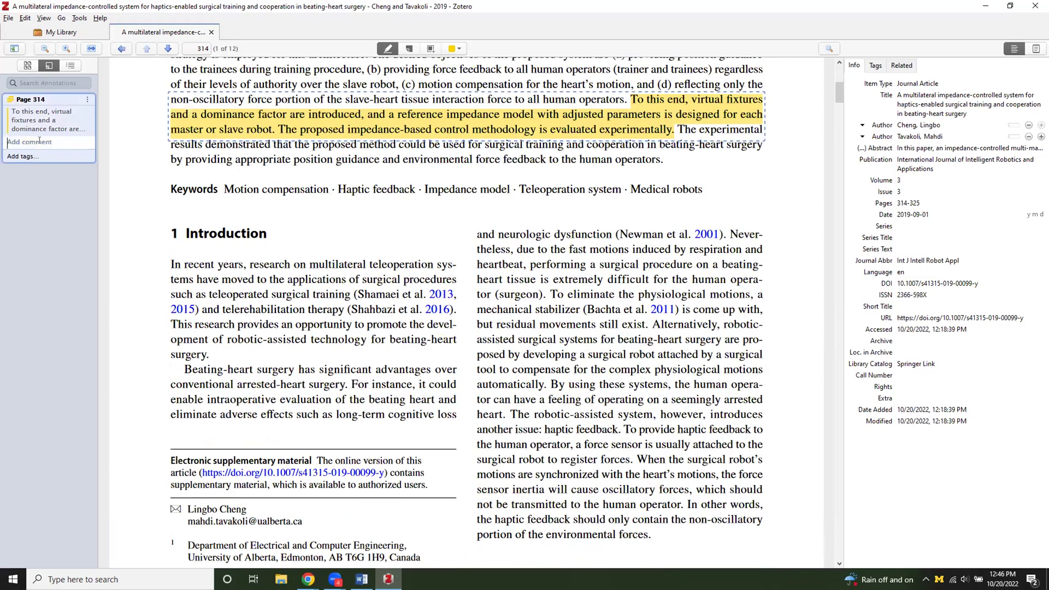
pyautogui.write('dfjkghdfghfdgdf dfgkdfghfgsd fhgdfhghdfjgfsdjkghdk hdfghdfk ghjkdfgf')
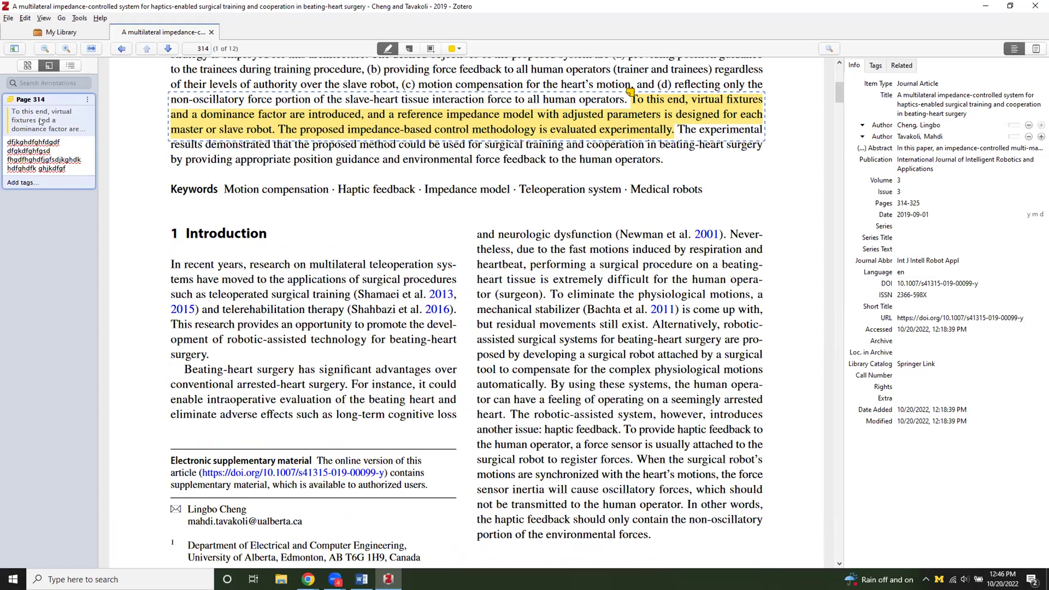
pyautogui.click(87, 100)
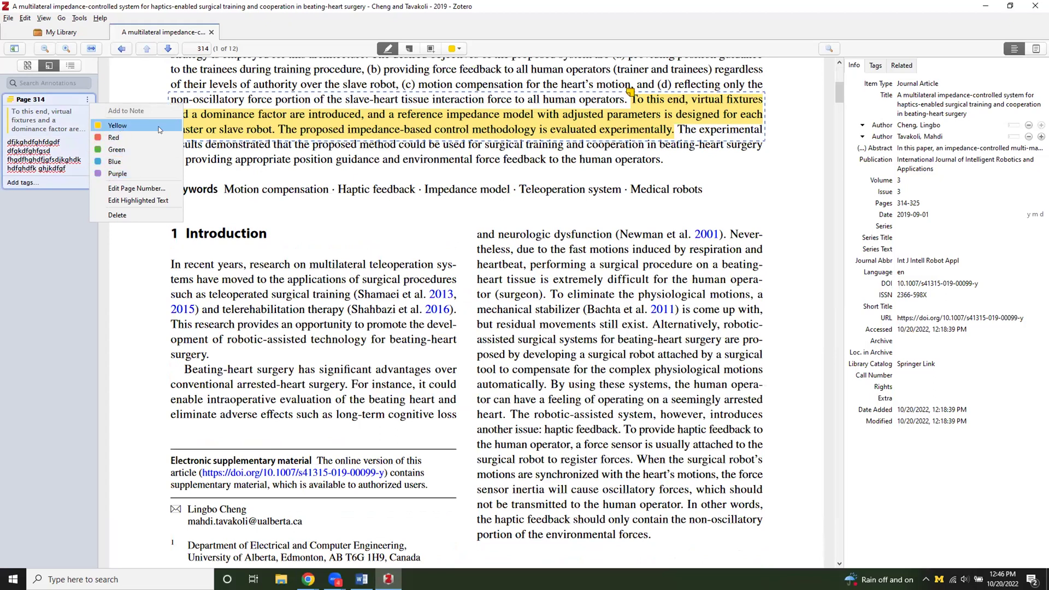
pyautogui.click(116, 137)
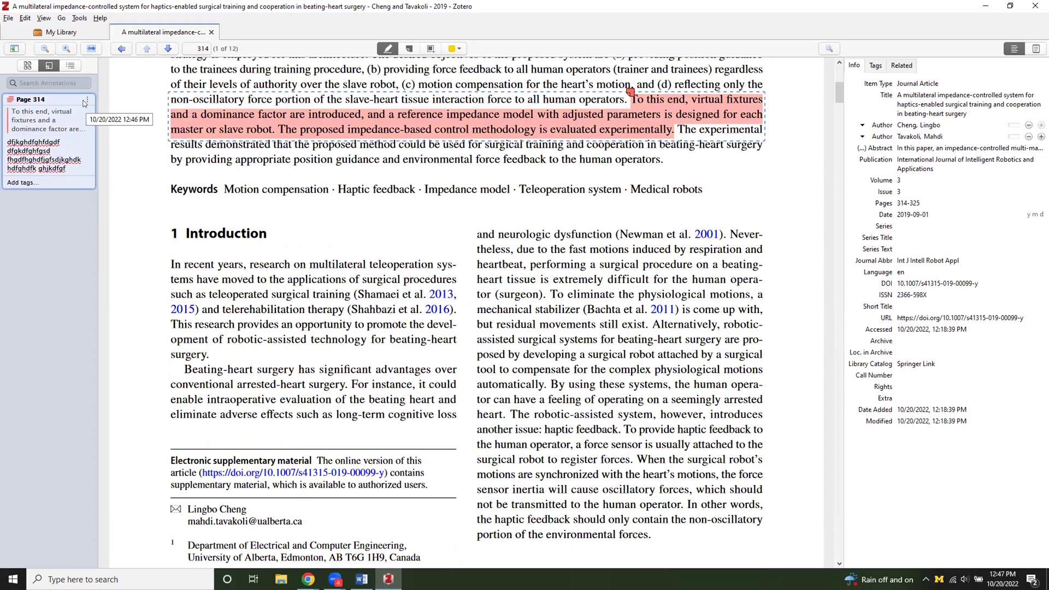
pyautogui.click(503, 318)
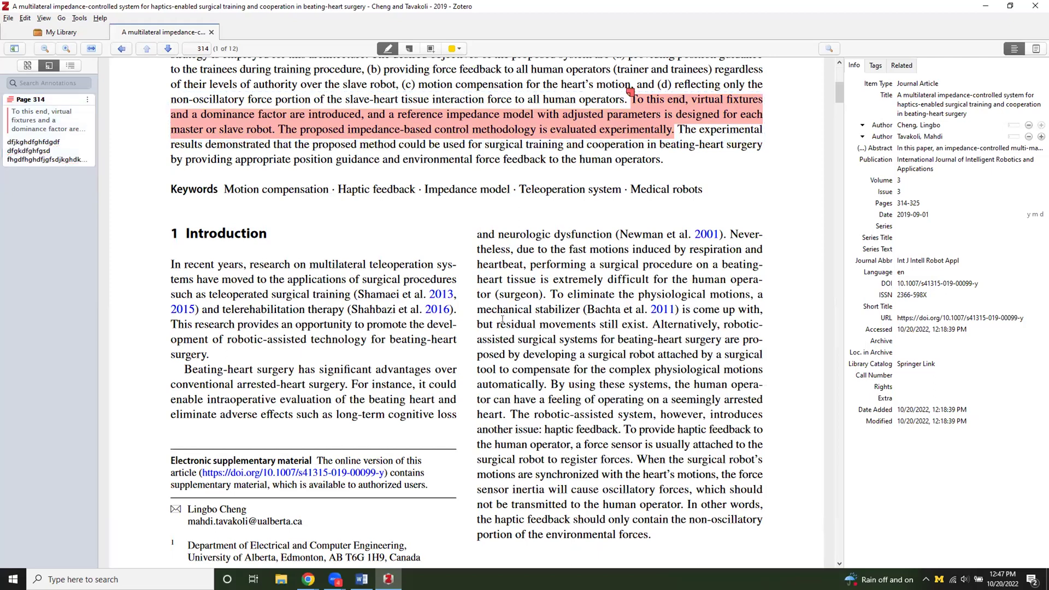
# Step: Look over page 315 of the PDF, with a brief return to My Library
pyautogui.scroll(-3, 503, 319)
pyautogui.scroll(-12, 503, 318)
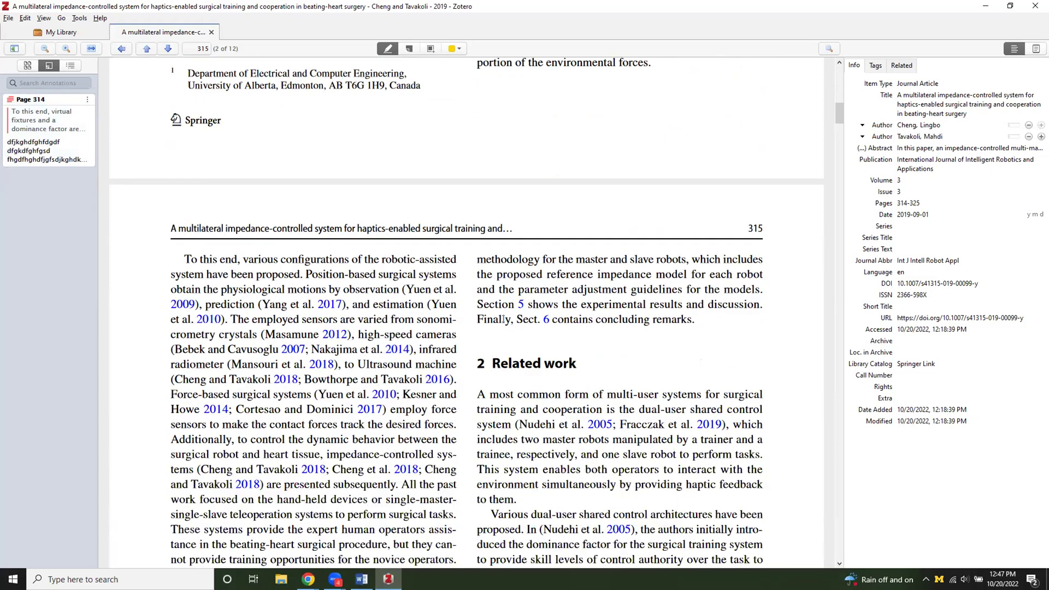
pyautogui.scroll(-2, 498, 315)
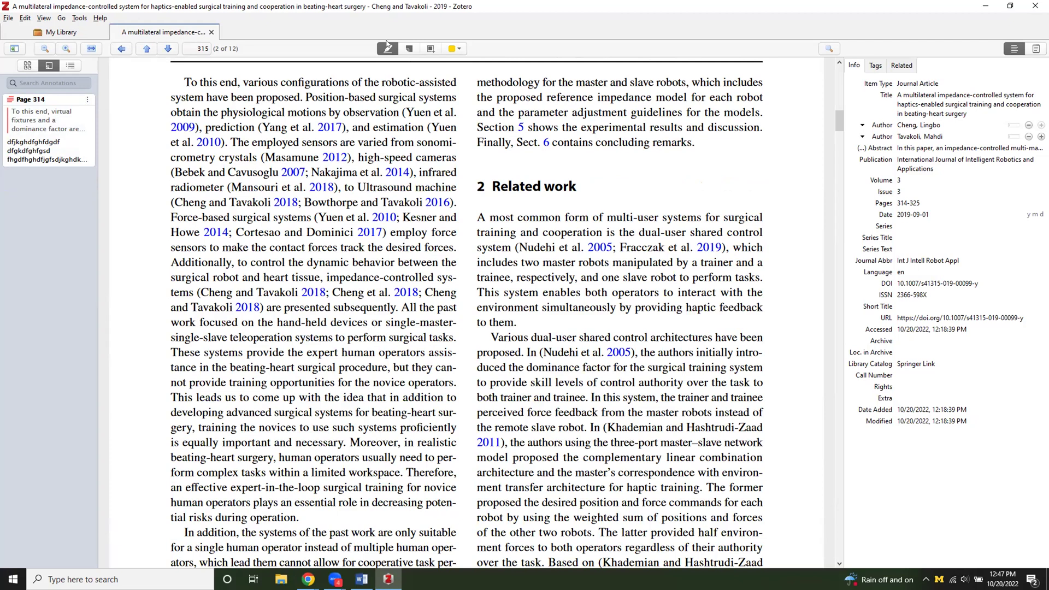
pyautogui.click(74, 33)
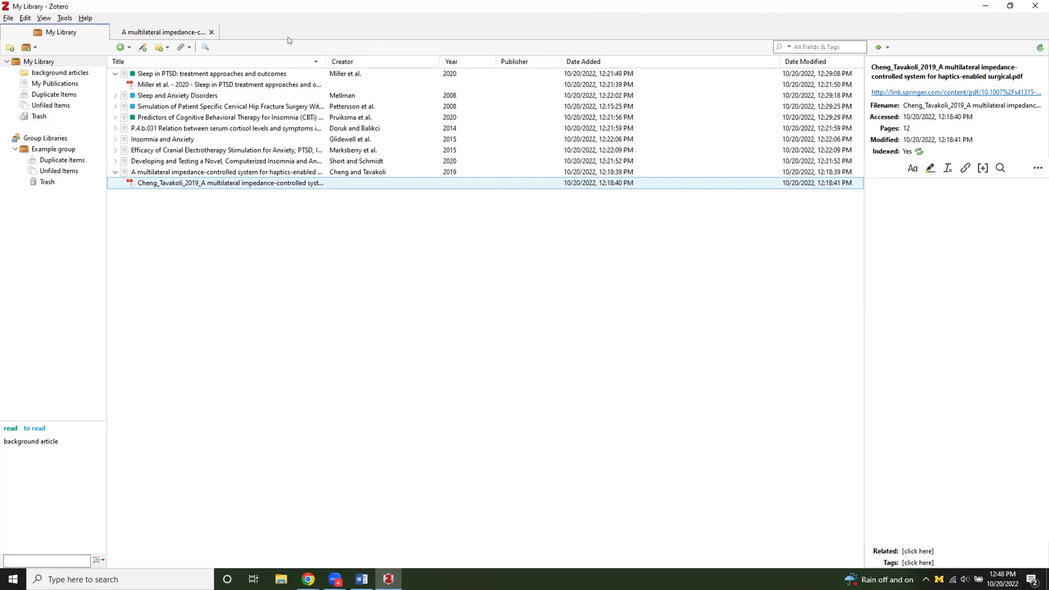
pyautogui.click(162, 33)
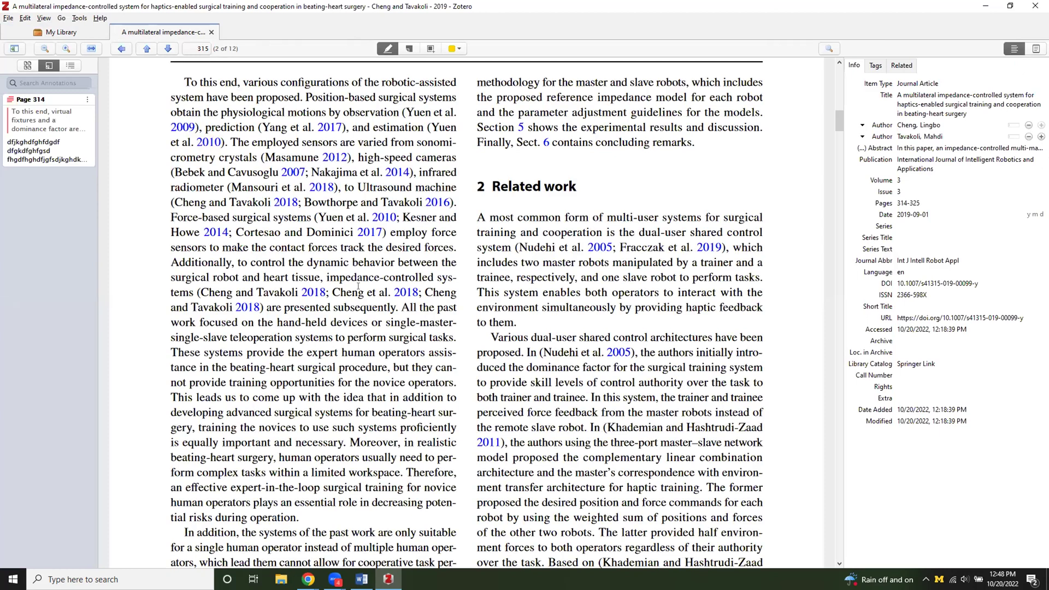
pyautogui.scroll(-3, 358, 286)
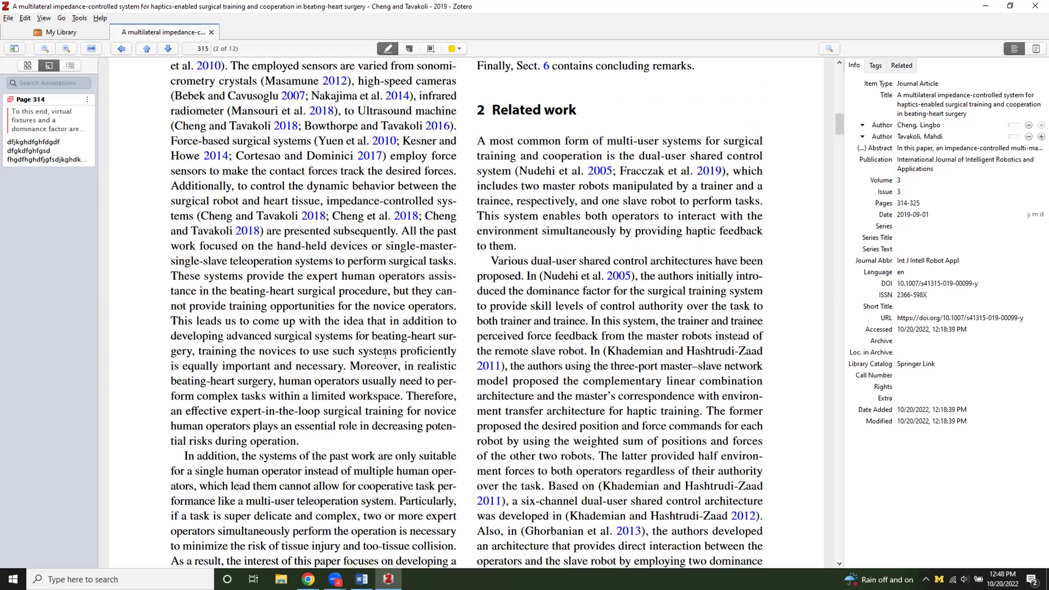
pyautogui.scroll(-3, 383, 354)
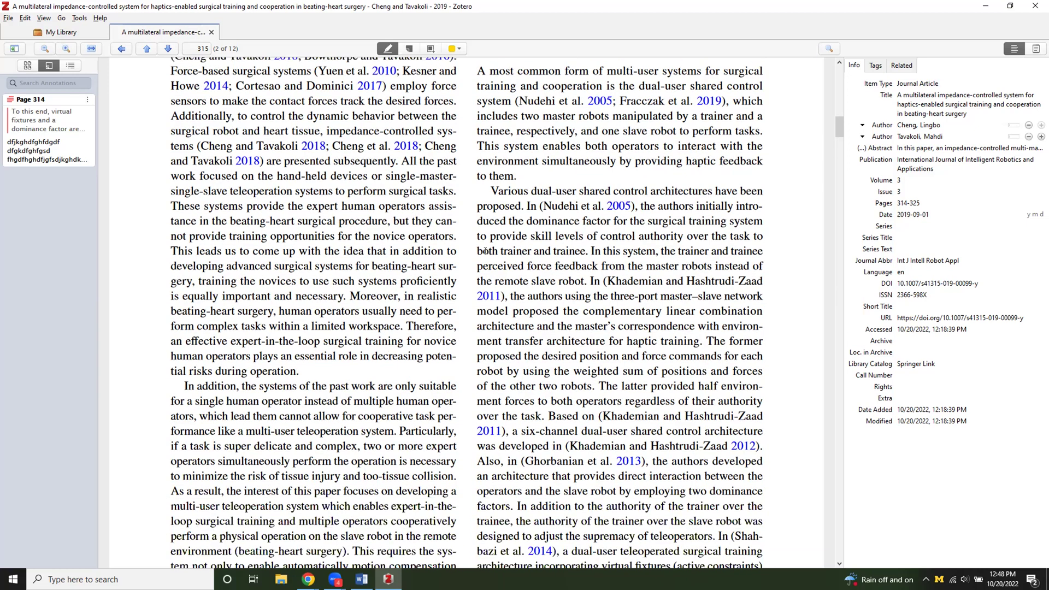
pyautogui.scroll(13, 485, 251)
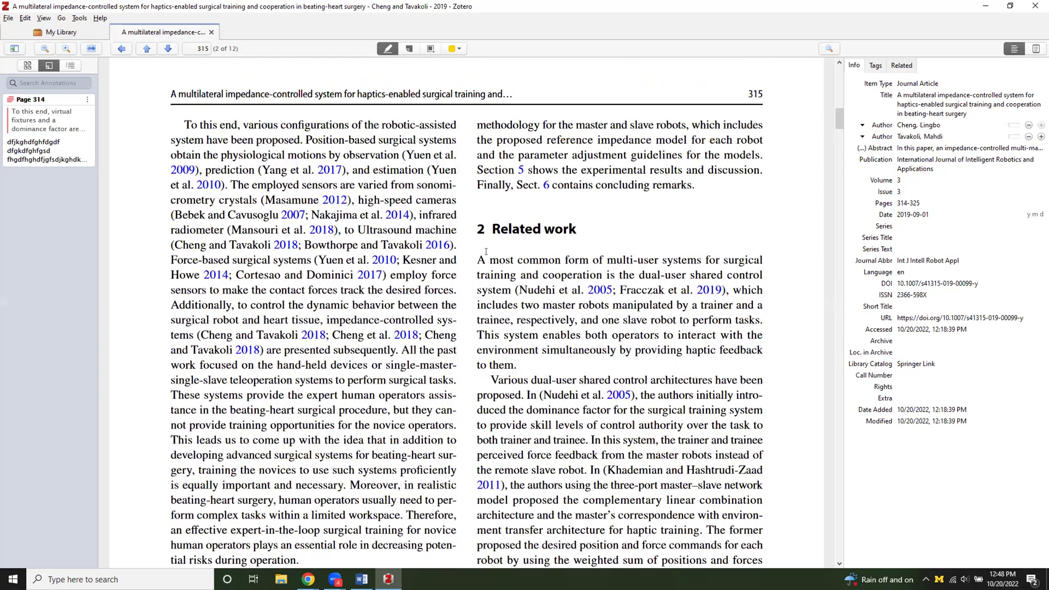
pyautogui.scroll(-1, 486, 252)
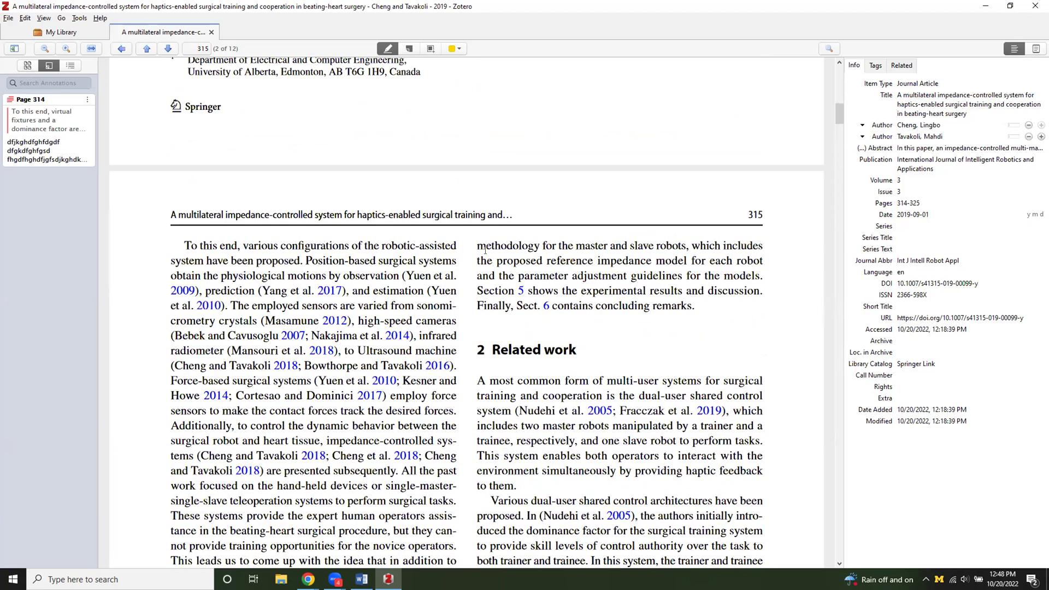
# Step: Place a note beside the "2 Related work" heading on page 315 with the comment "fgkdflghdfgdjfhgd sdfjkghdfgsdghjkhfsdjkgsdhgsdkhghsjkdfkd"
pyautogui.click(413, 50)
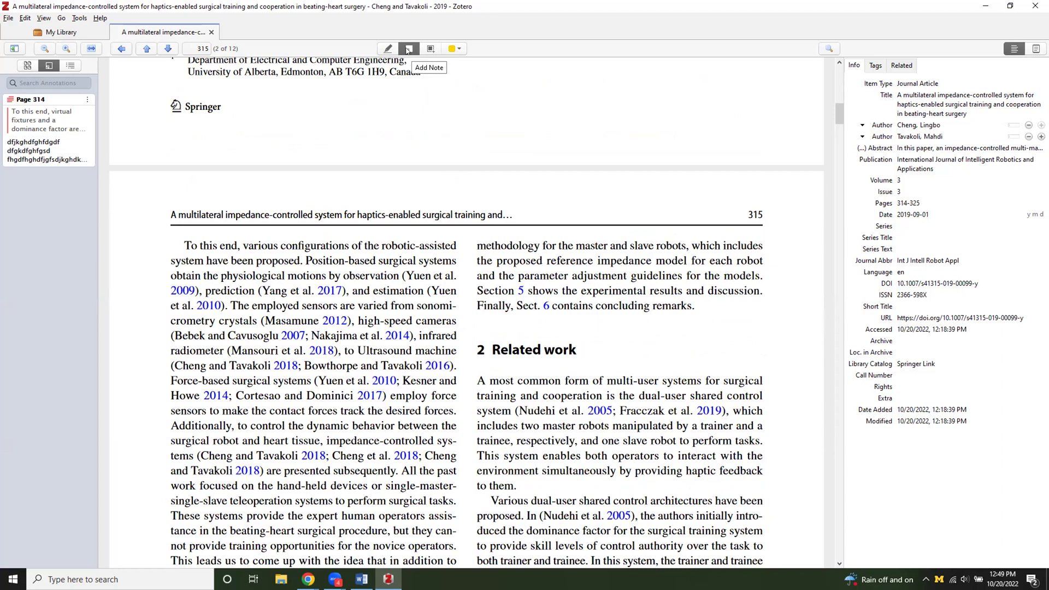
pyautogui.click(598, 335)
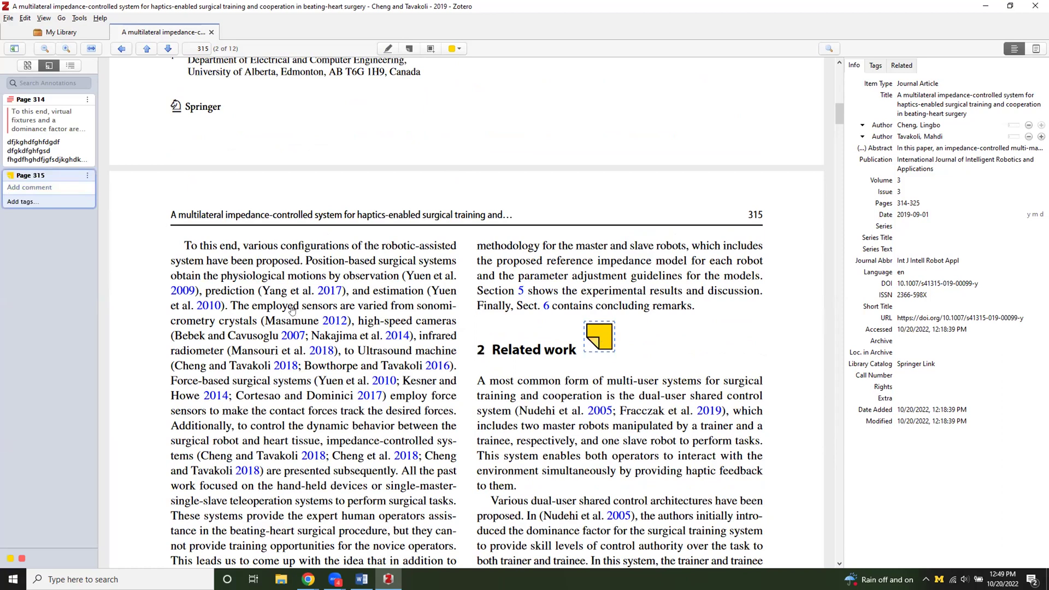
pyautogui.write('fgkdflghdfgdjflgd sdfjkghdfgsdghjkhfsdjkgsdhgsdkhghsjkdfkd')
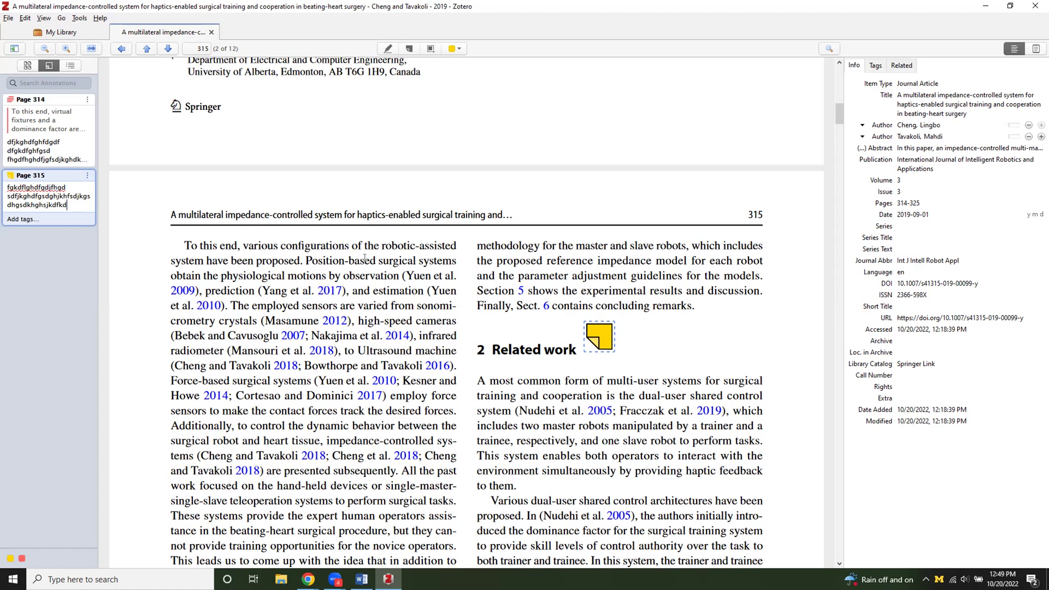
pyautogui.click(503, 304)
# Step: Go to the Fig. 1 block diagram on page 317 and activate the area selection tool
pyautogui.scroll(-3, 502, 301)
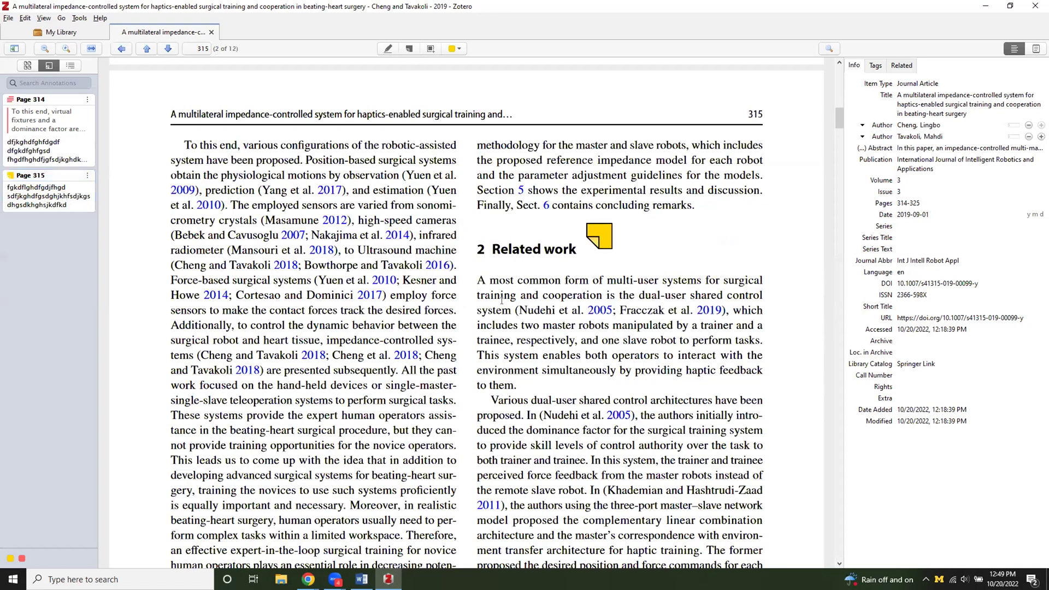
pyautogui.scroll(-15, 502, 296)
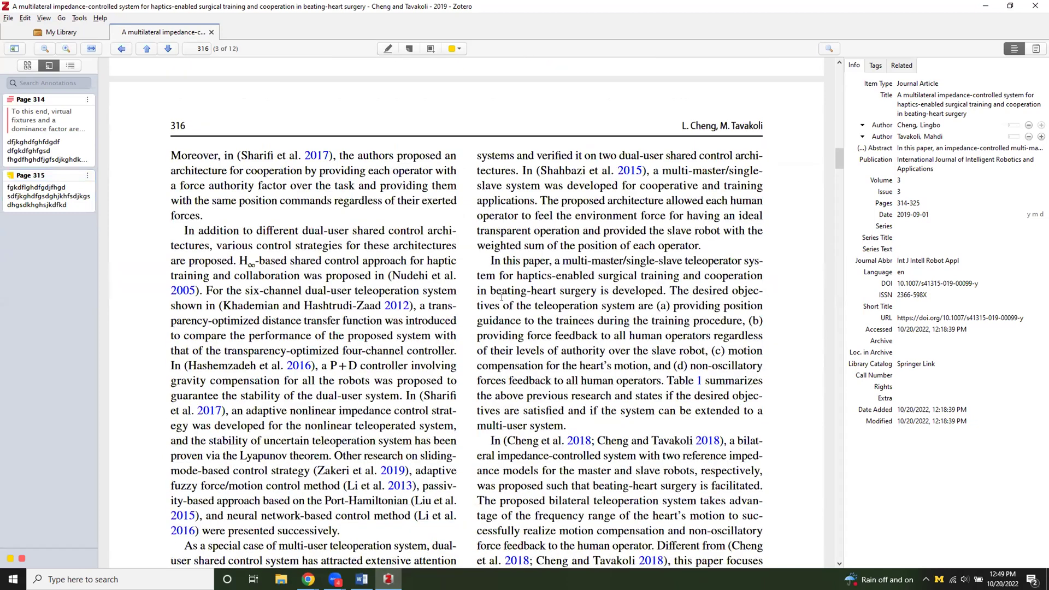
pyautogui.scroll(-18, 501, 297)
pyautogui.scroll(-18, 502, 295)
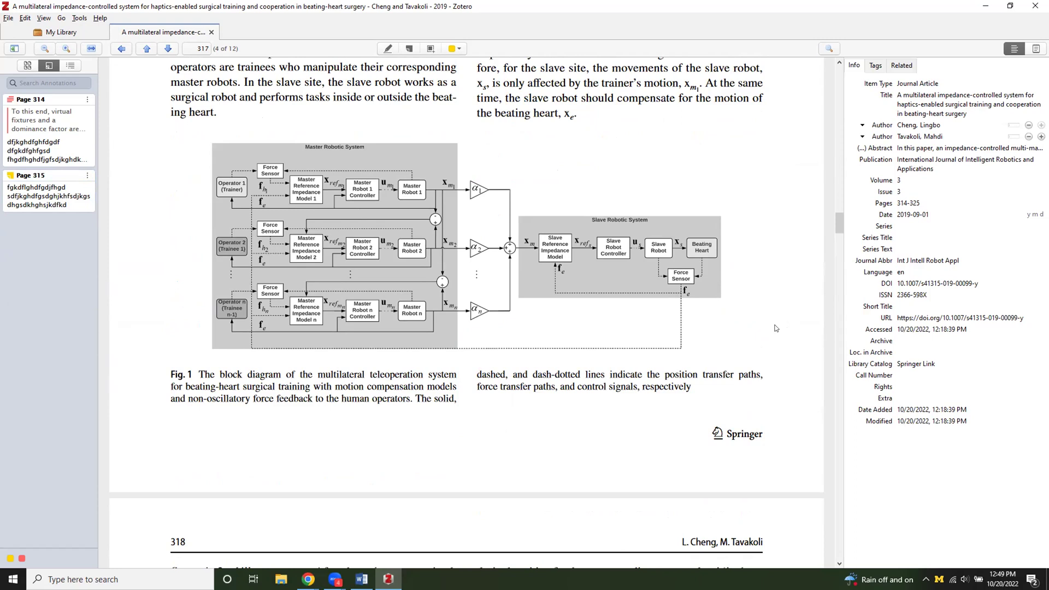
pyautogui.click(429, 49)
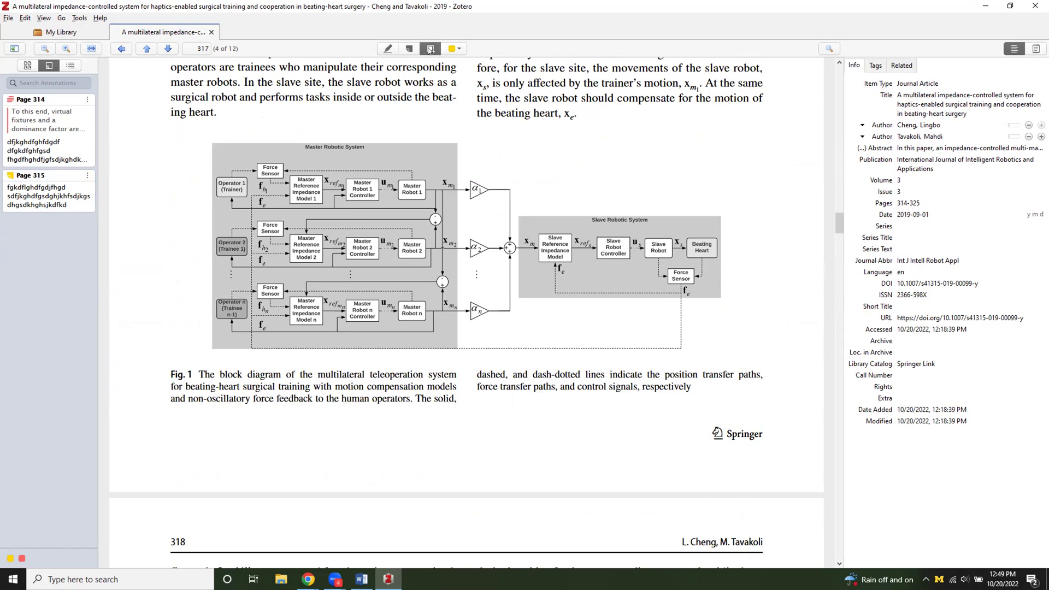
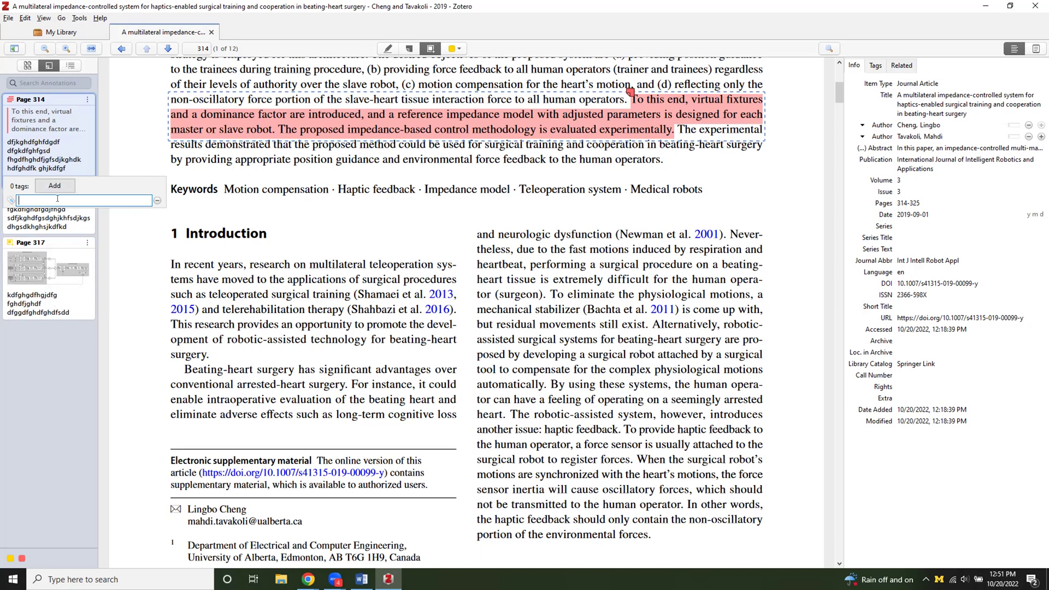
# Step: Add the tag "background info" to the red highlight annotation on page 314
pyautogui.write('bac')
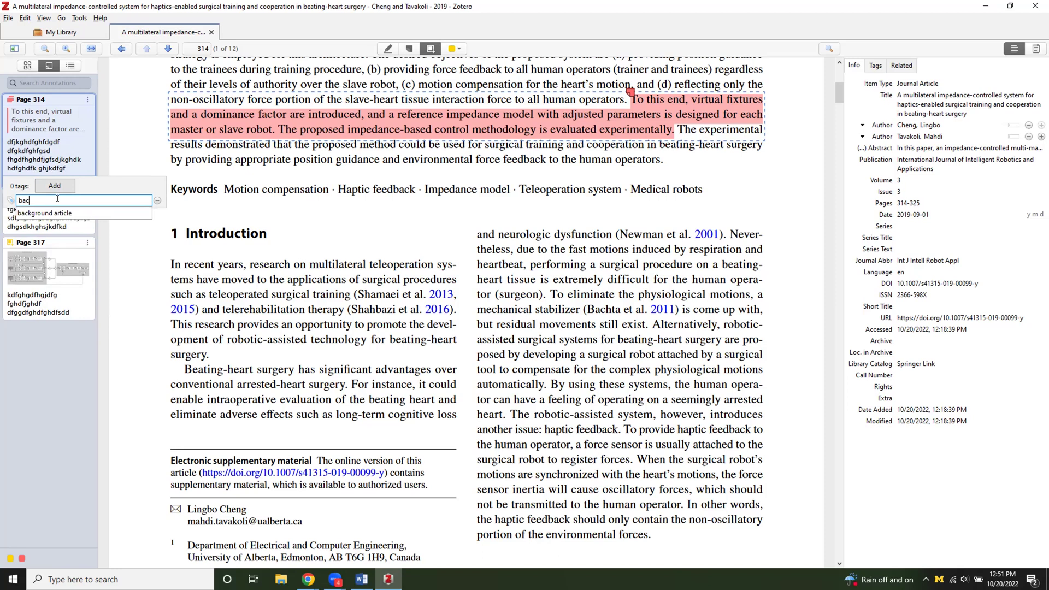
pyautogui.write('kgroun in')
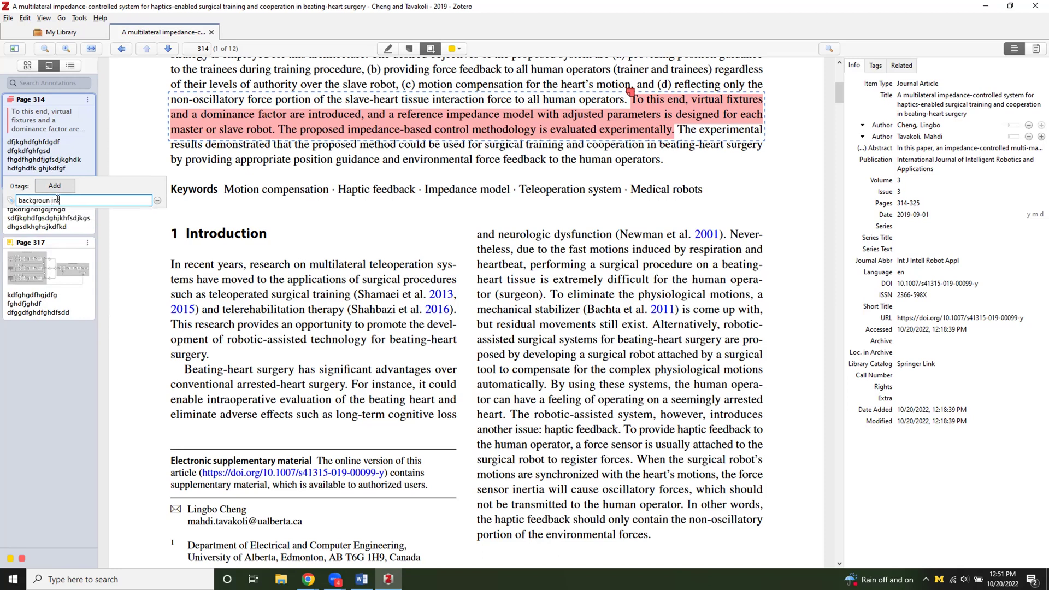
pyautogui.press('BackSpace')
pyautogui.press('BackSpace')
pyautogui.press('BackSpace')
pyautogui.write('d ')
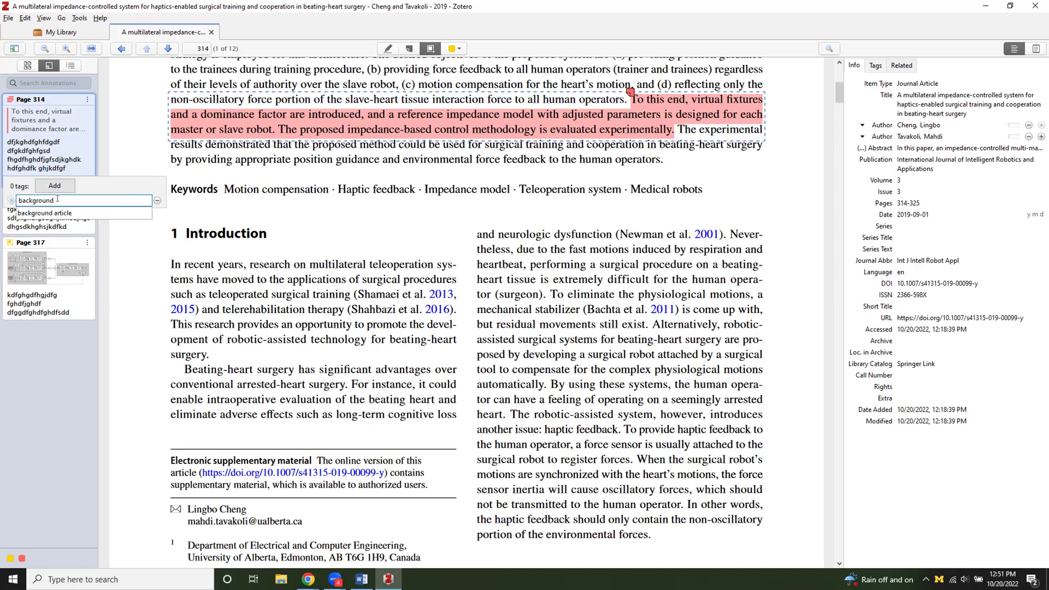
pyautogui.write('fnfo')
pyautogui.press('Return')
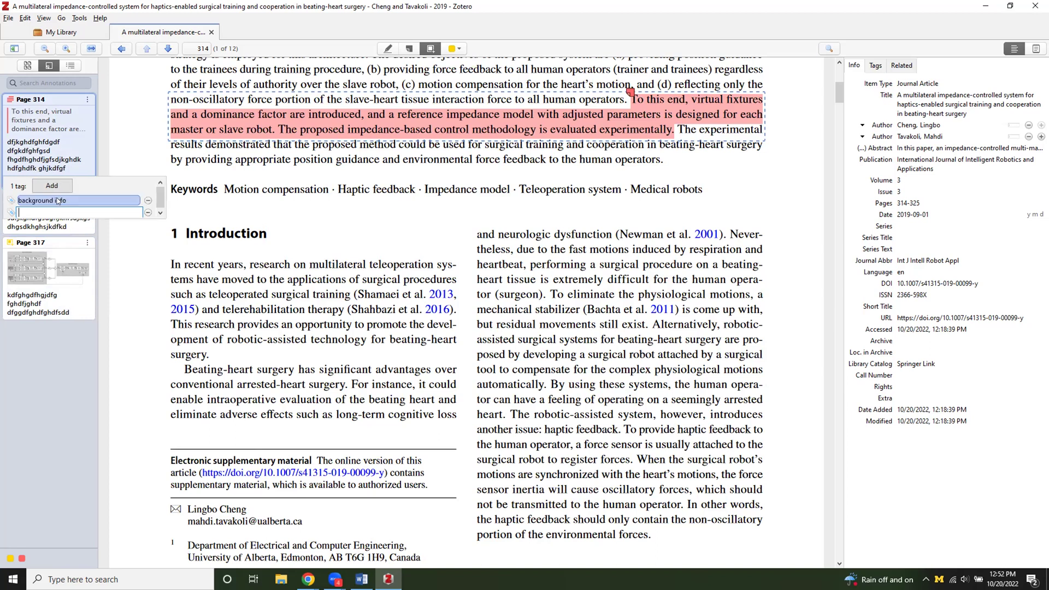
pyautogui.click(27, 359)
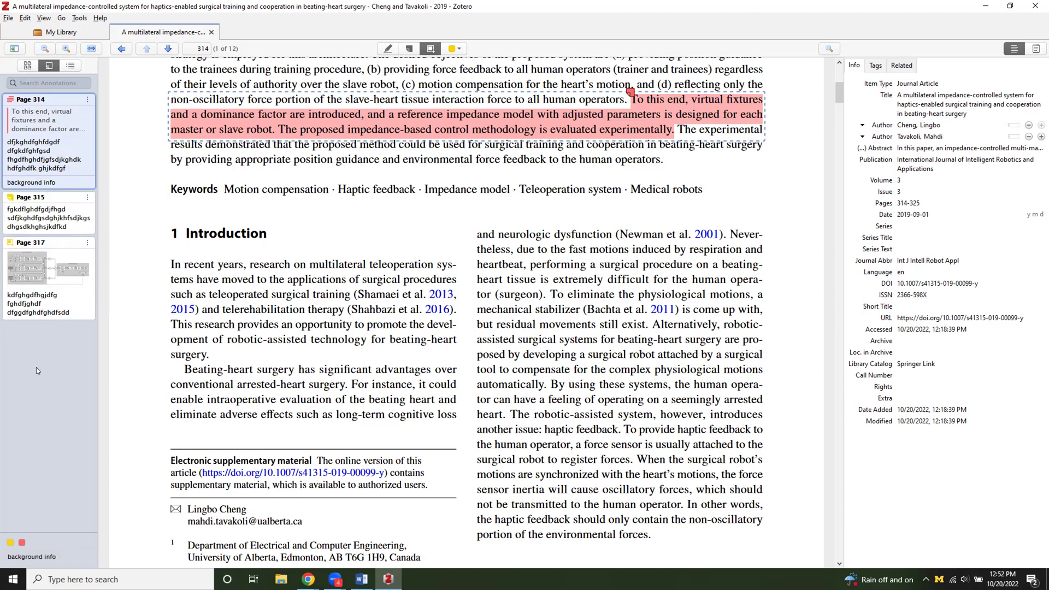
# Step: Filter the PDF's annotations by the "background info" tag, and clear the filter
pyautogui.click(35, 556)
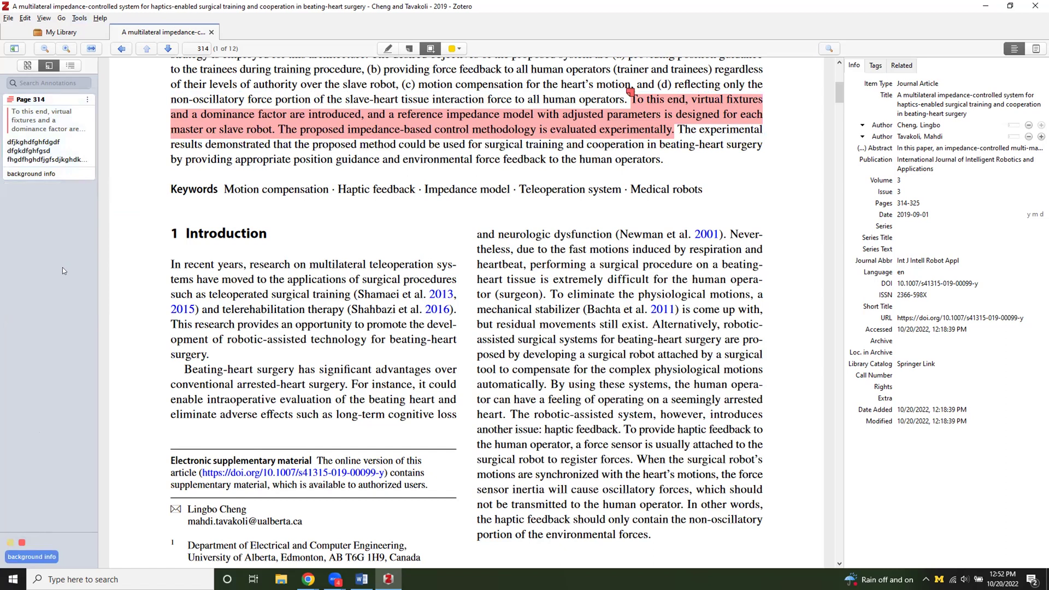
pyautogui.click(31, 555)
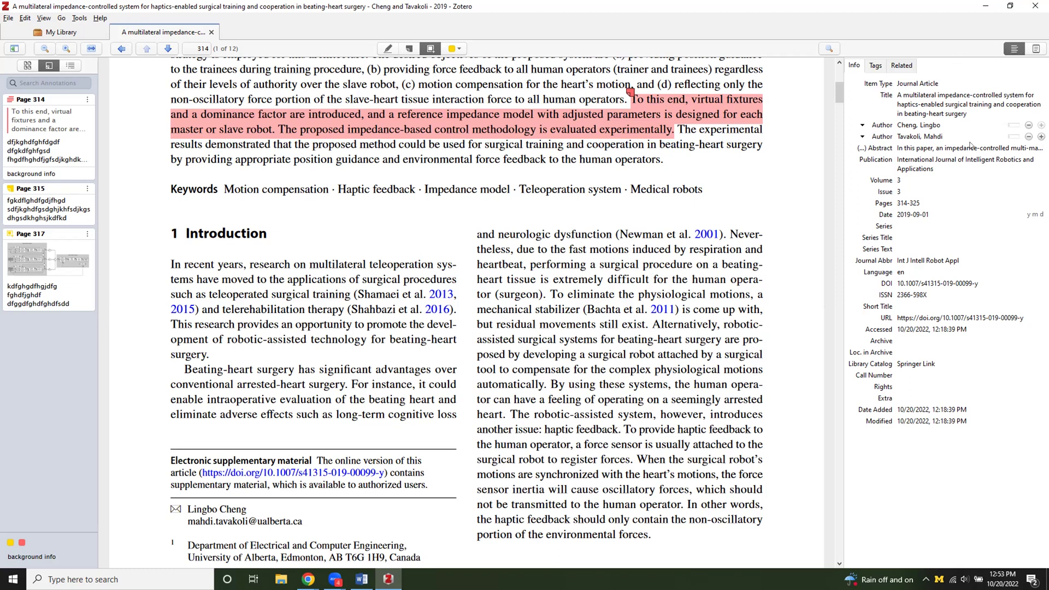
# Step: Create an item note from the PDF's annotations and look over its quoted passage and linked citations
pyautogui.click(943, 113)
pyautogui.click(1036, 48)
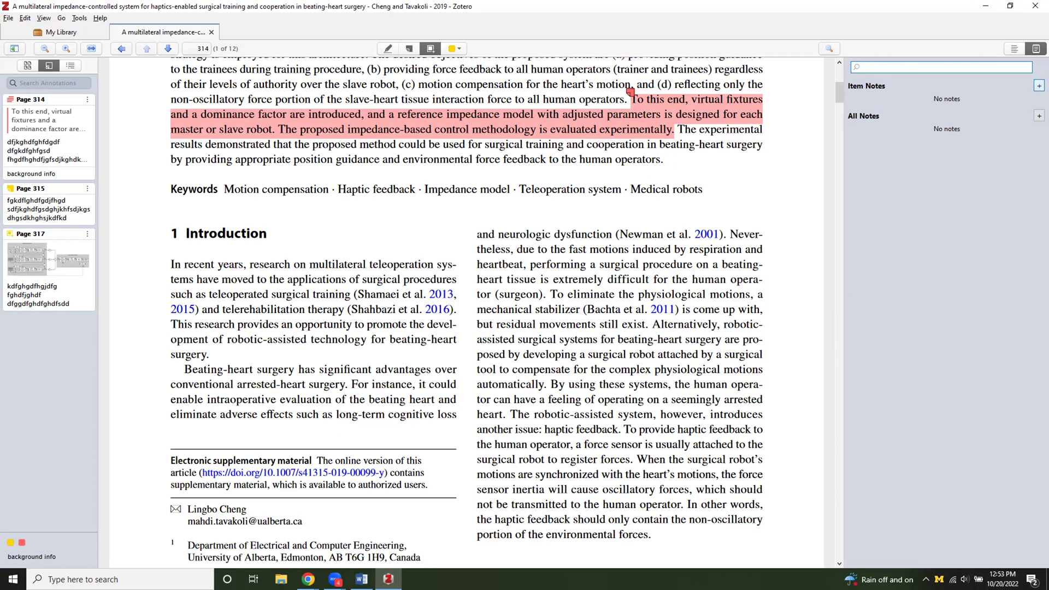
pyautogui.click(1038, 86)
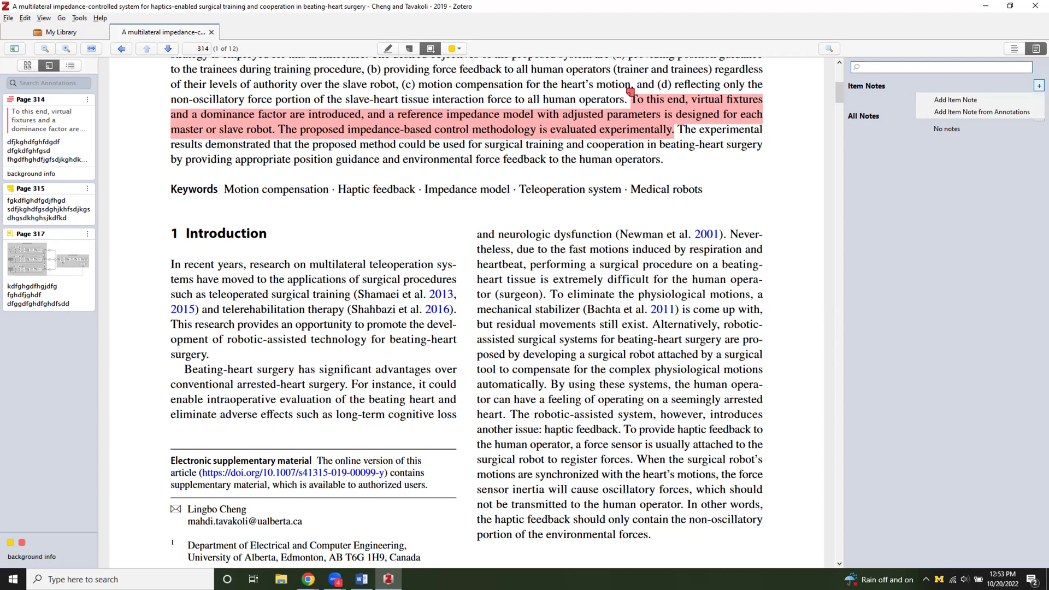
pyautogui.click(1025, 112)
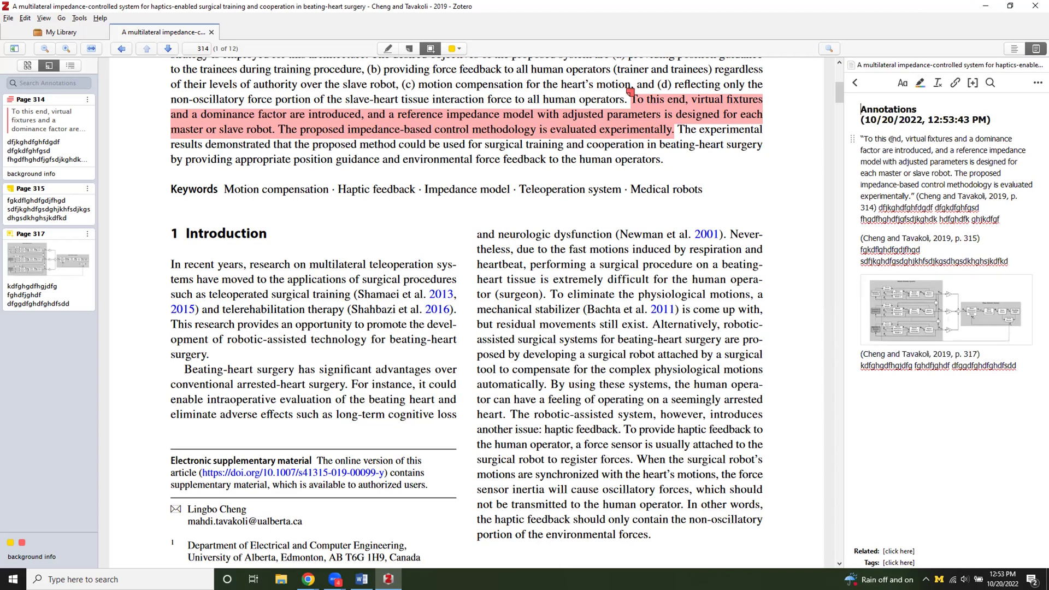
pyautogui.moveTo(874, 579)
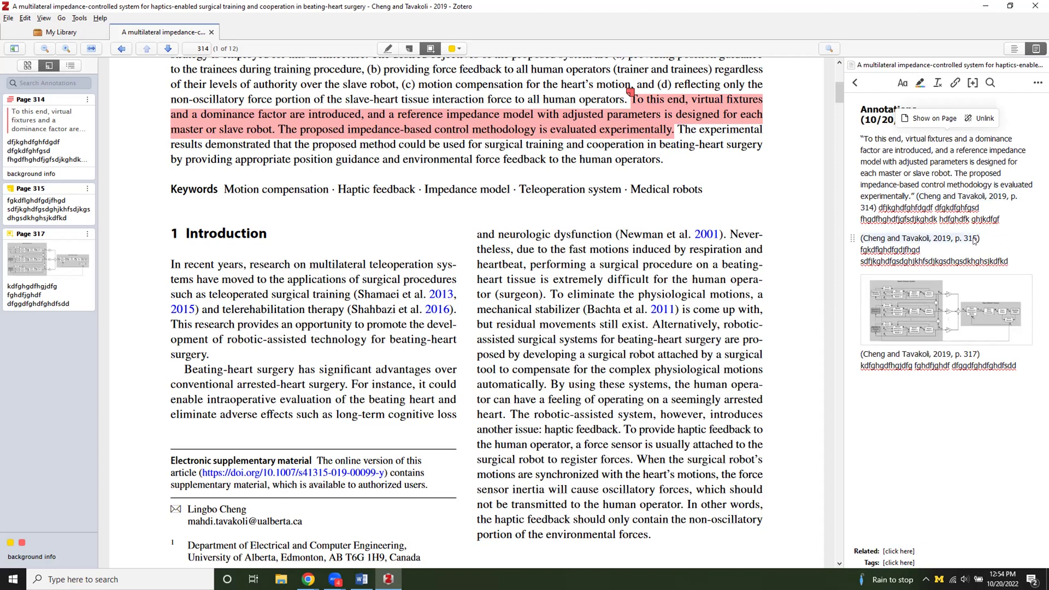
pyautogui.click(989, 288)
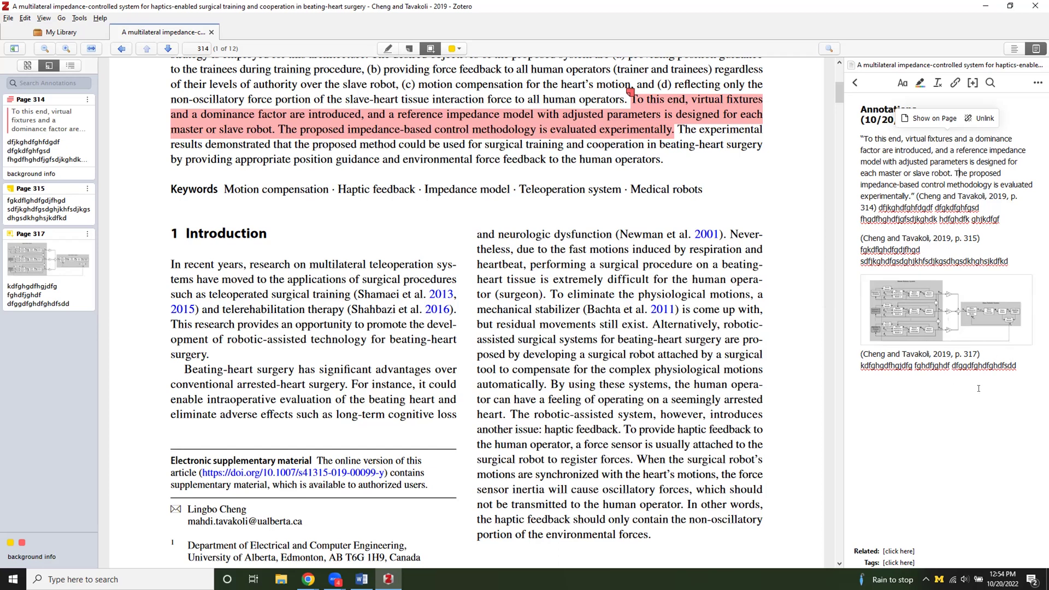
# Step: Switch to the Word document, add blank lines above the bibliography, and insert the Zotero annotations note dated 10/20/2022, 12:53:43 PM there
pyautogui.click(361, 578)
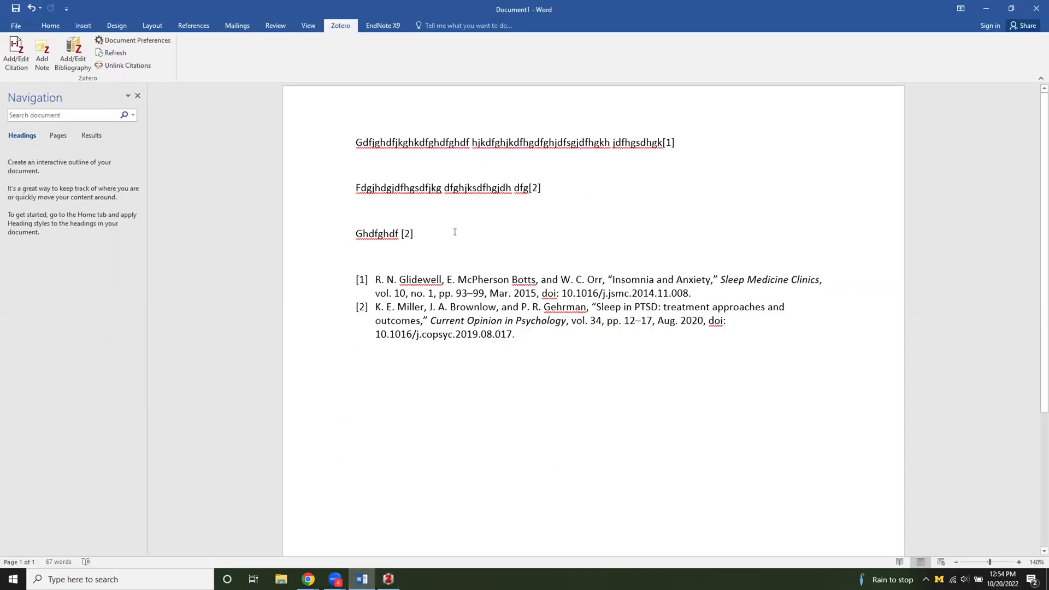
pyautogui.press('Return')
pyautogui.press('Return')
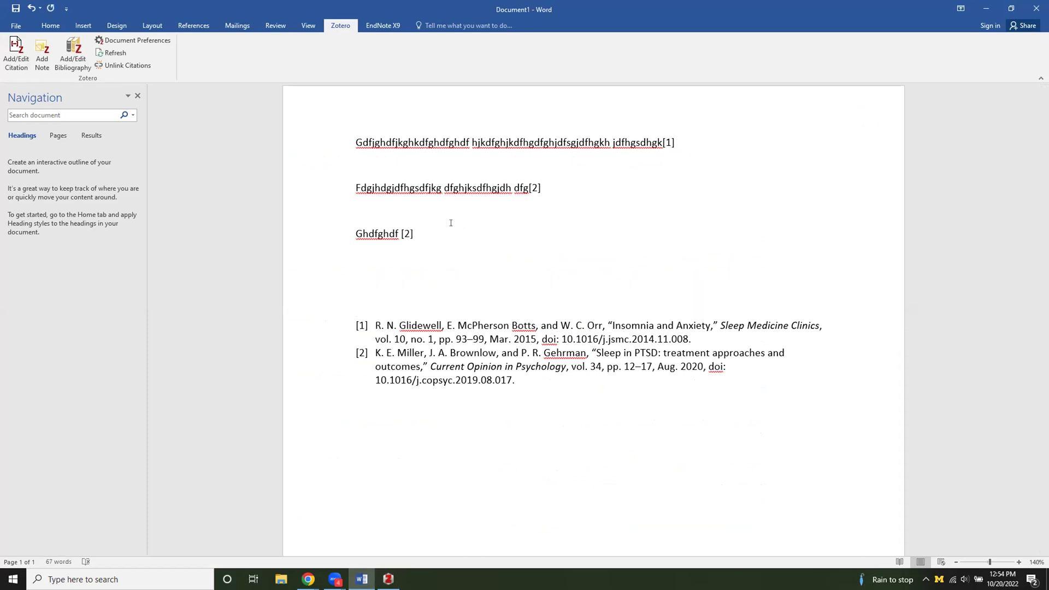
pyautogui.click(39, 61)
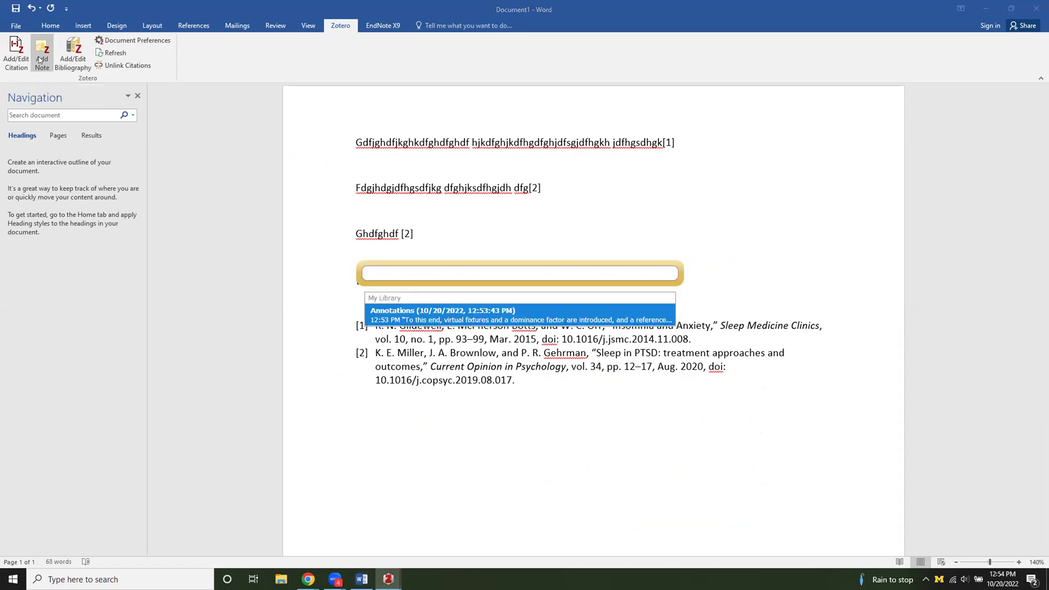
pyautogui.click(519, 314)
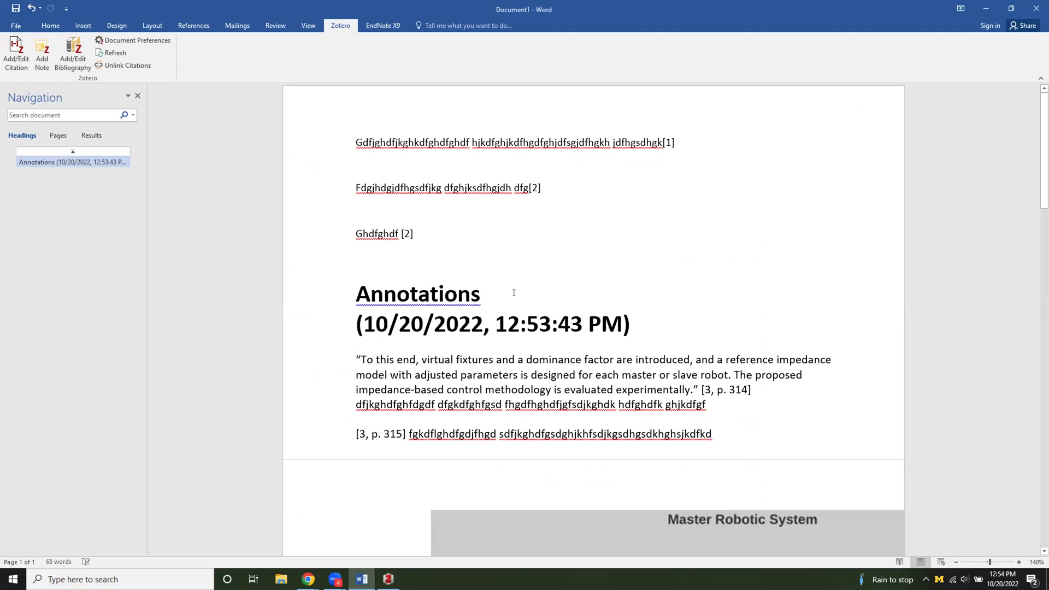
# Step: Shrink the oversized block diagram picture in the inserted annotations note from its upper corner, and deselect it
pyautogui.scroll(-2, 545, 234)
pyautogui.scroll(-3, 546, 235)
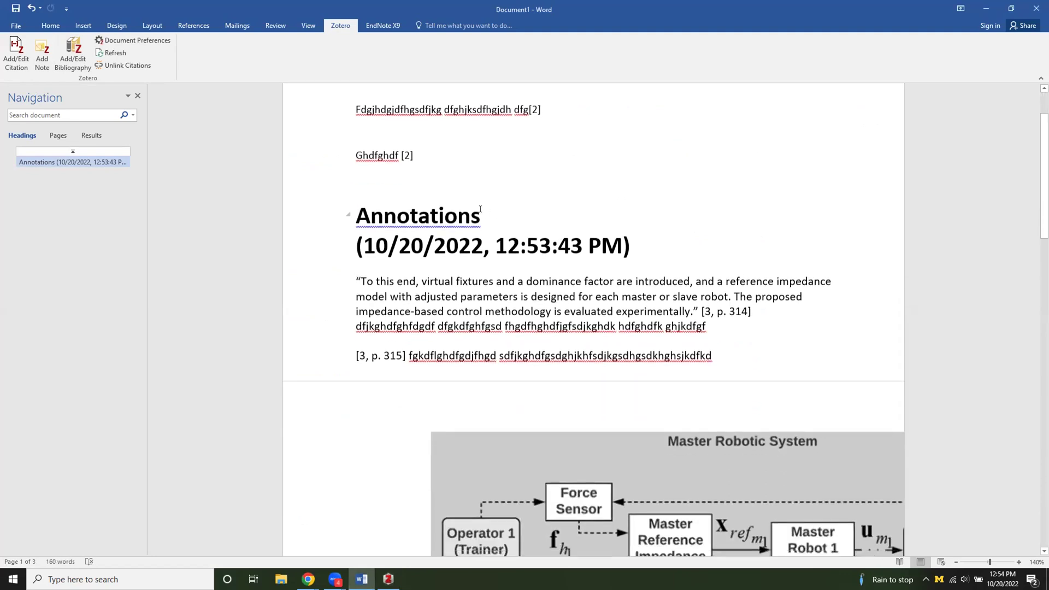
pyautogui.scroll(-3, 680, 307)
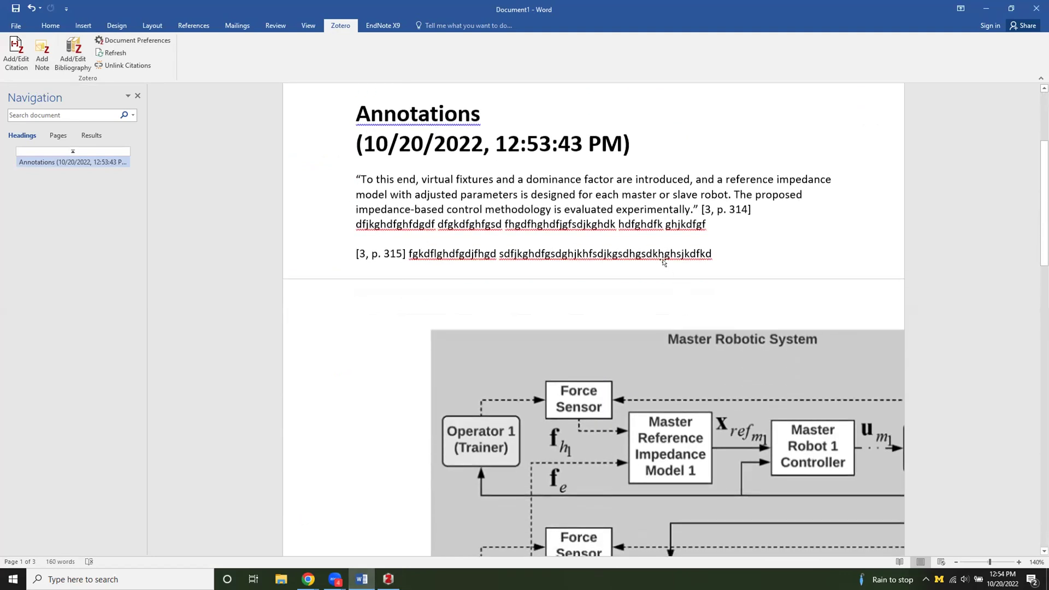
pyautogui.scroll(-1, 624, 389)
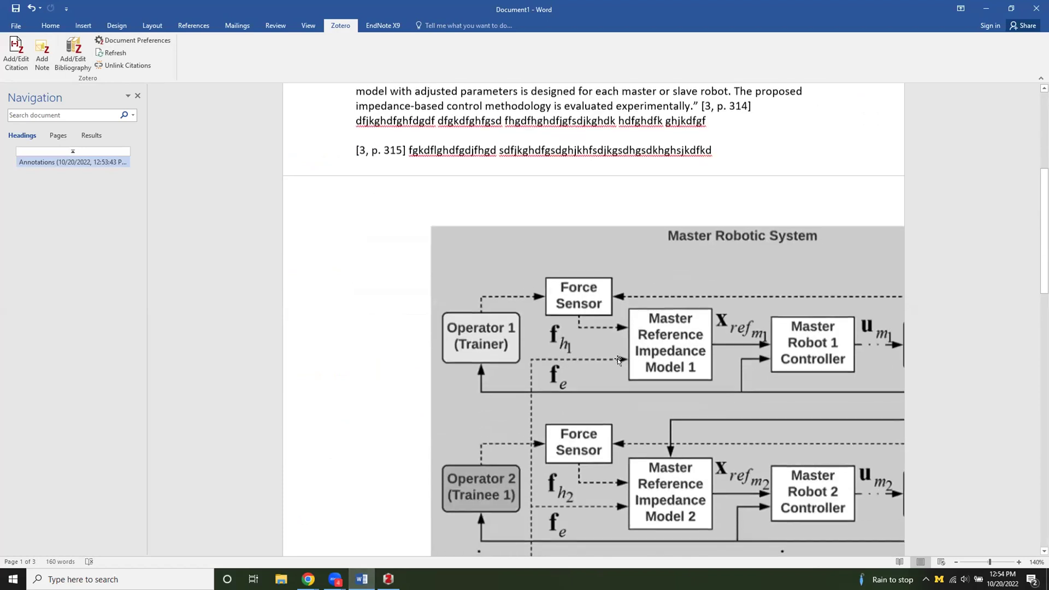
pyautogui.click(557, 337)
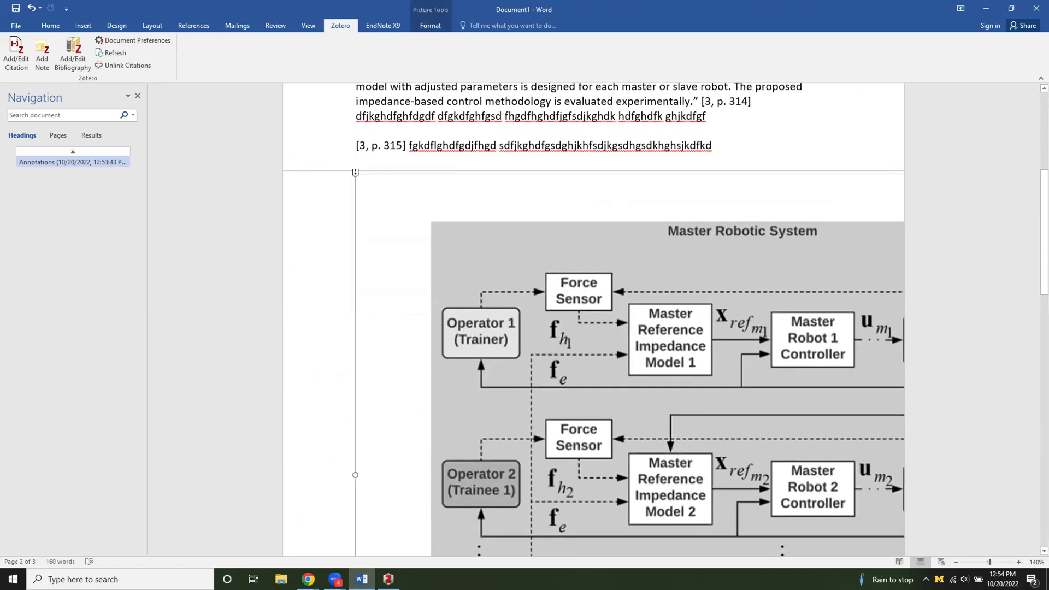
pyautogui.moveTo(355, 174); pyautogui.dragTo(721, 375)
pyautogui.scroll(-1, 520, 290)
pyautogui.scroll(-3, 521, 290)
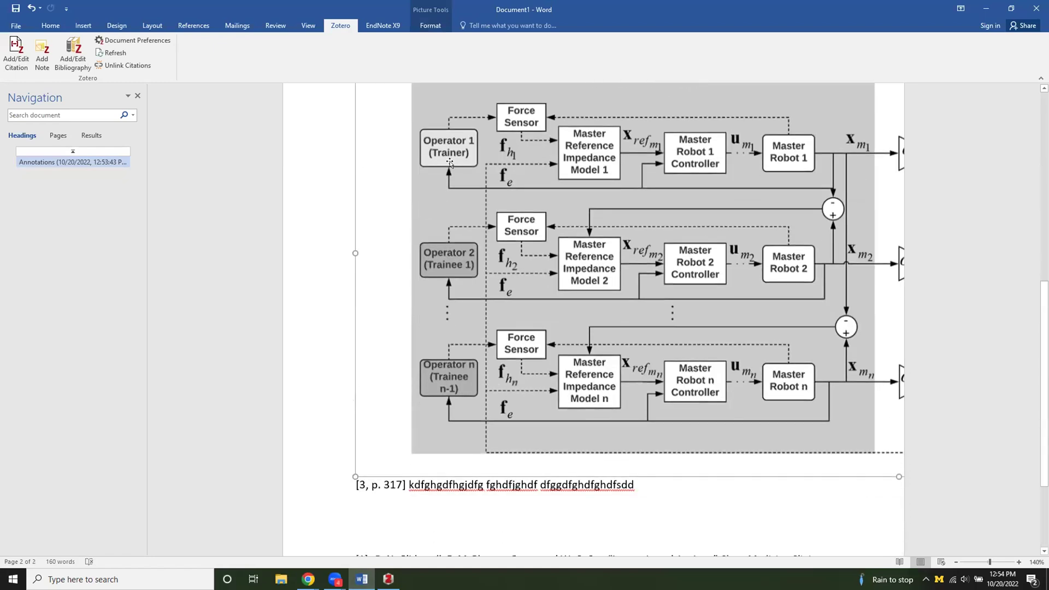
pyautogui.click(593, 478)
pyautogui.scroll(1, 610, 182)
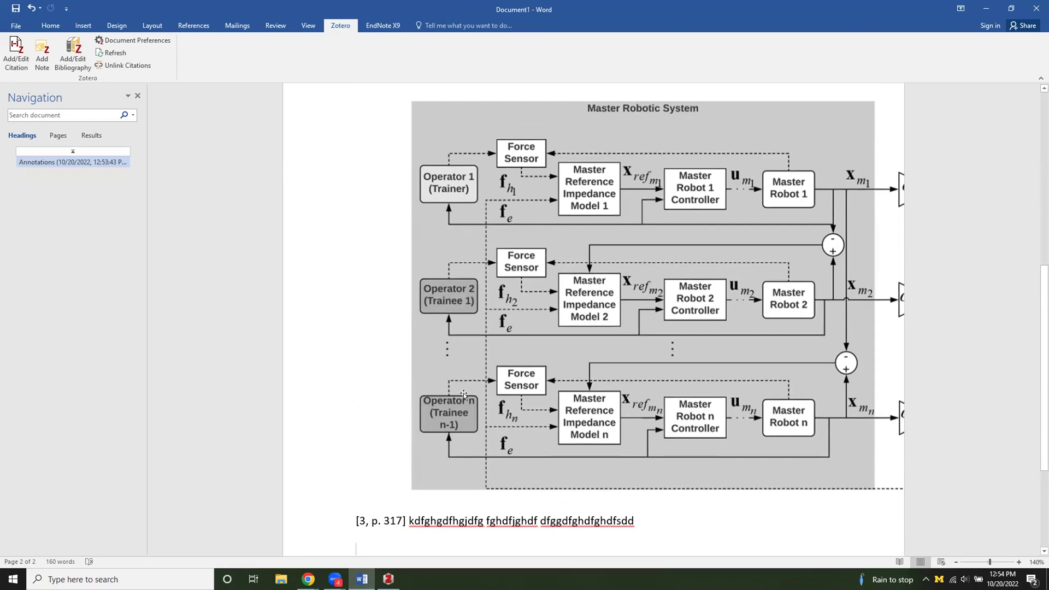
pyautogui.moveTo(389, 580)
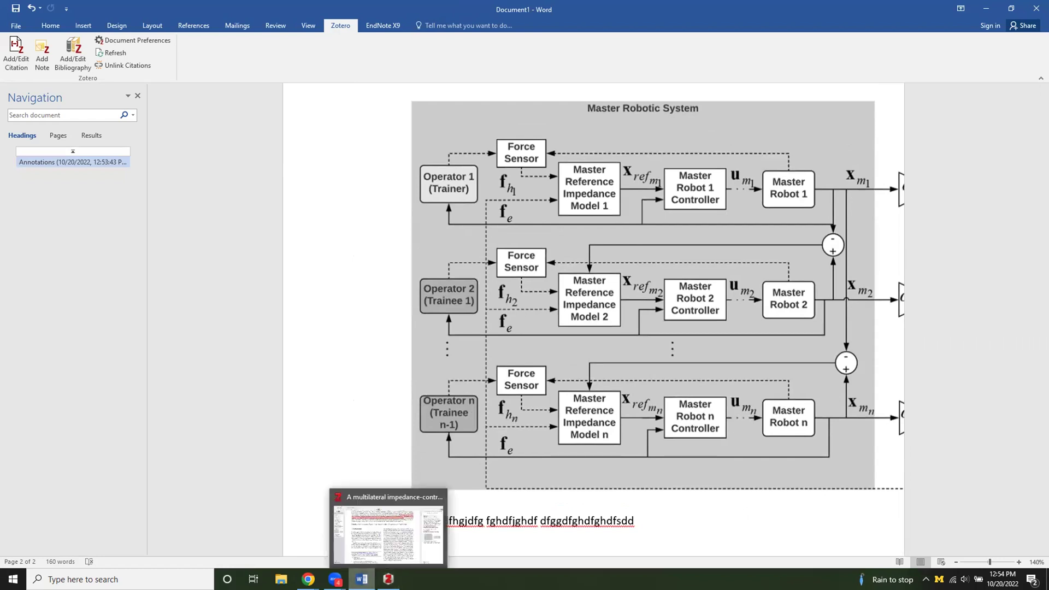
pyautogui.moveTo(308, 579)
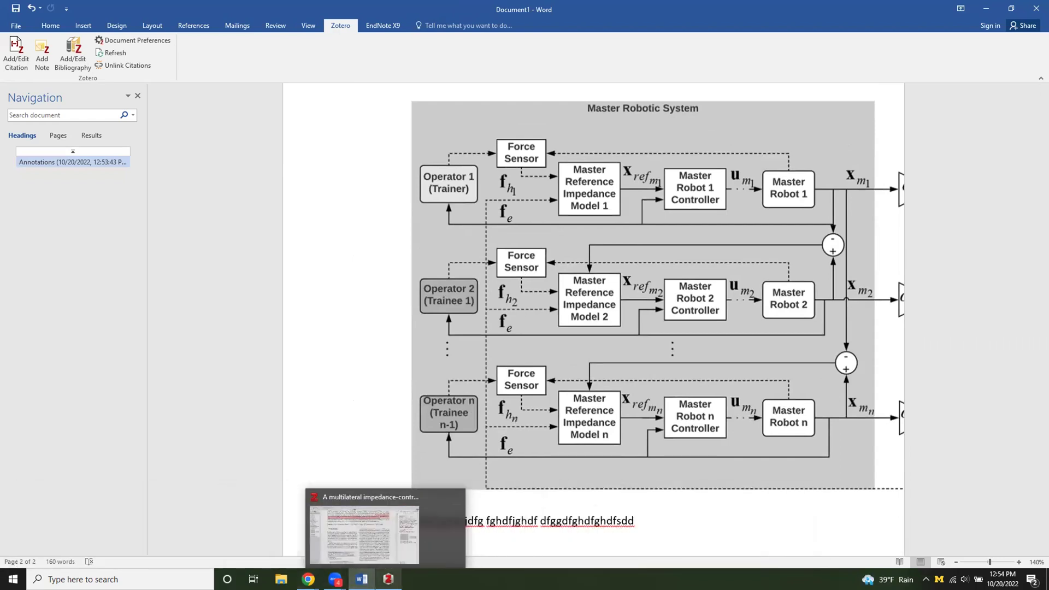